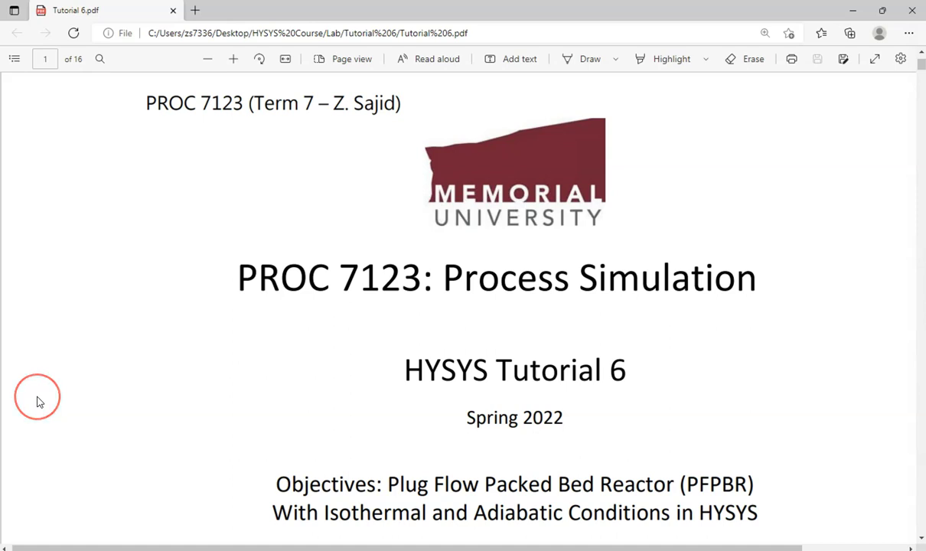
Review the tutorial objectives on the title page and find the packed bed reactor problem on page 3
scroll(39, 402, "down", 1)
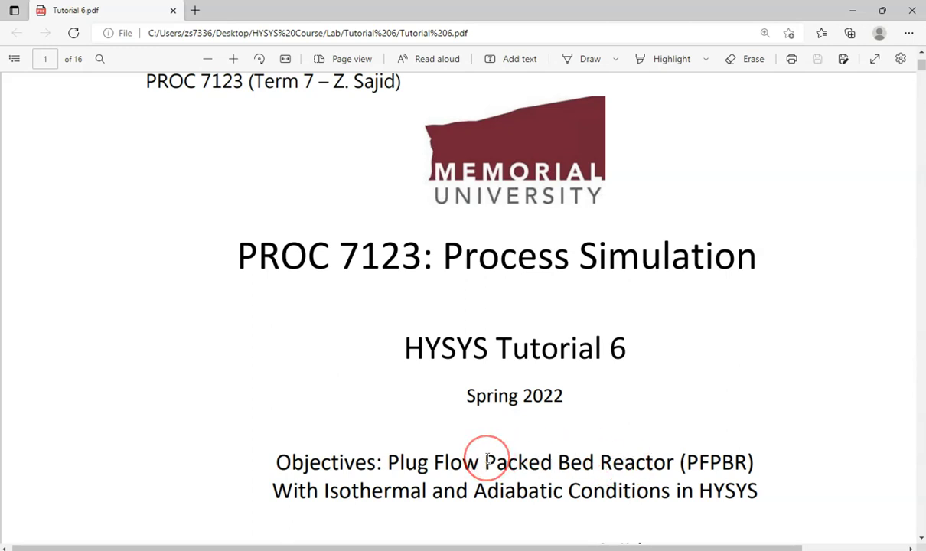
left_click_drag(486, 460, 675, 463)
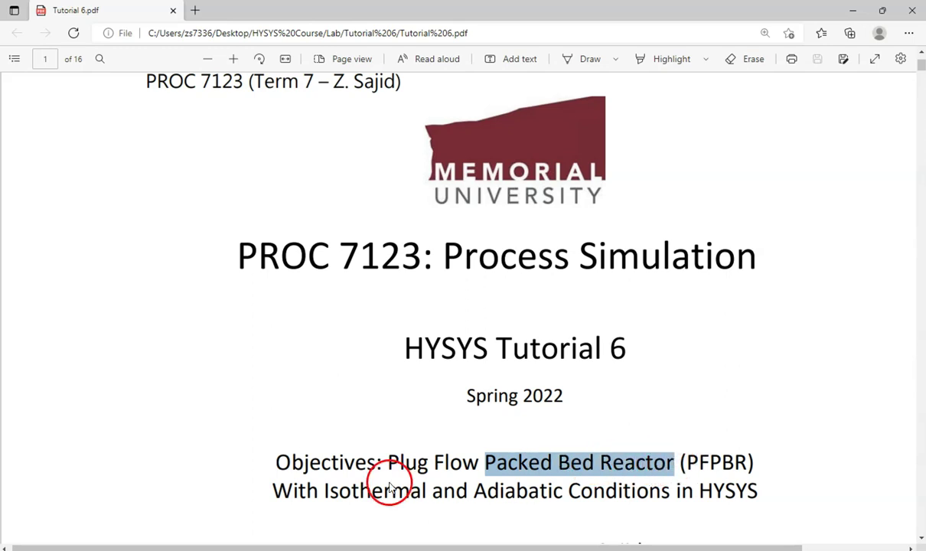
left_click_drag(325, 490, 687, 492)
left_click(476, 492)
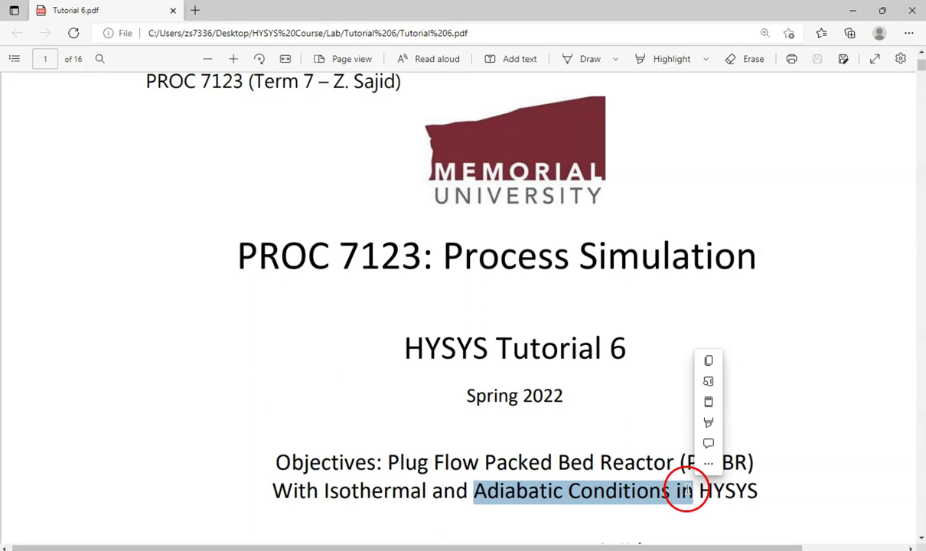
scroll(509, 407, "down", 2)
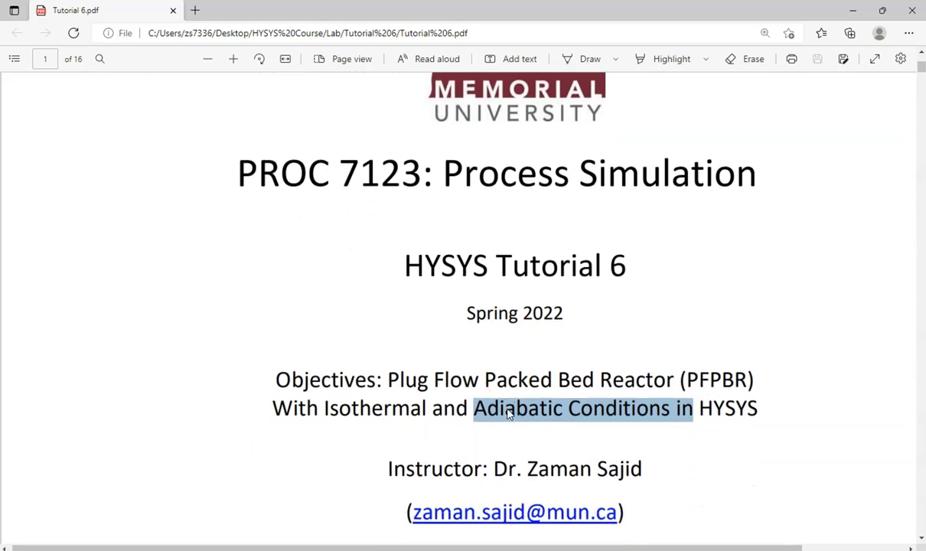
scroll(509, 414, "down", 3)
scroll(509, 414, "down", 6)
scroll(509, 414, "down", 9)
scroll(509, 414, "down", 3)
scroll(508, 414, "down", 8)
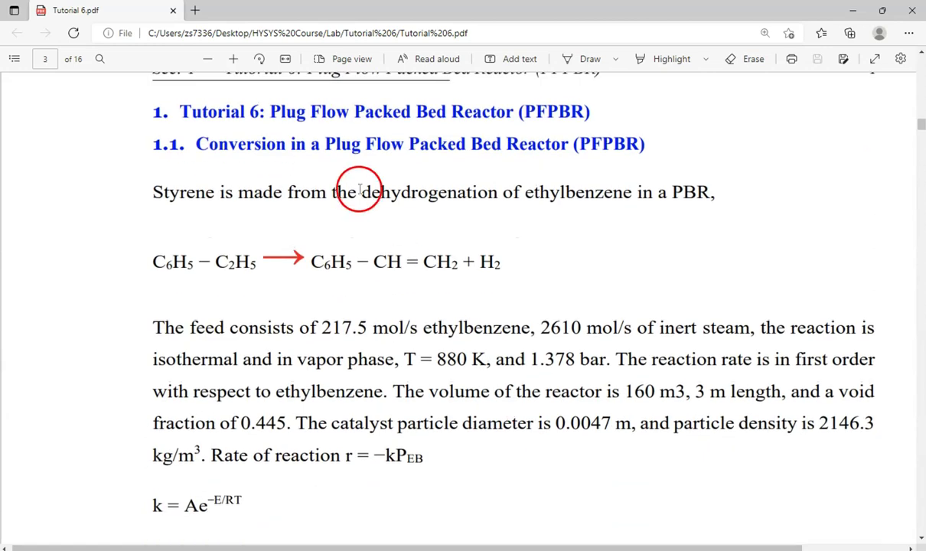
Read the styrene reactor problem statement, examining the feed conditions, reactor and catalyst data, rate constants and the conversion question
left_click_drag(356, 113, 511, 113)
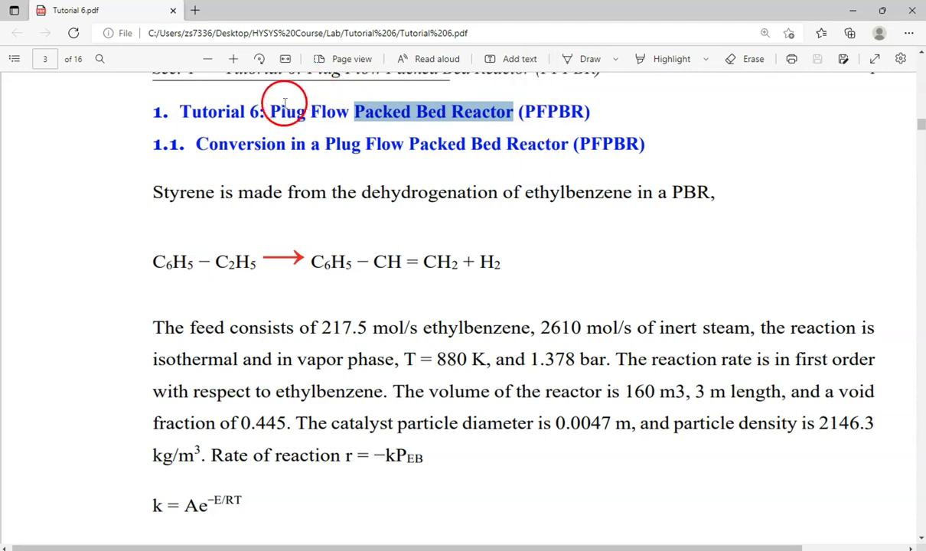
left_click_drag(258, 112, 512, 112)
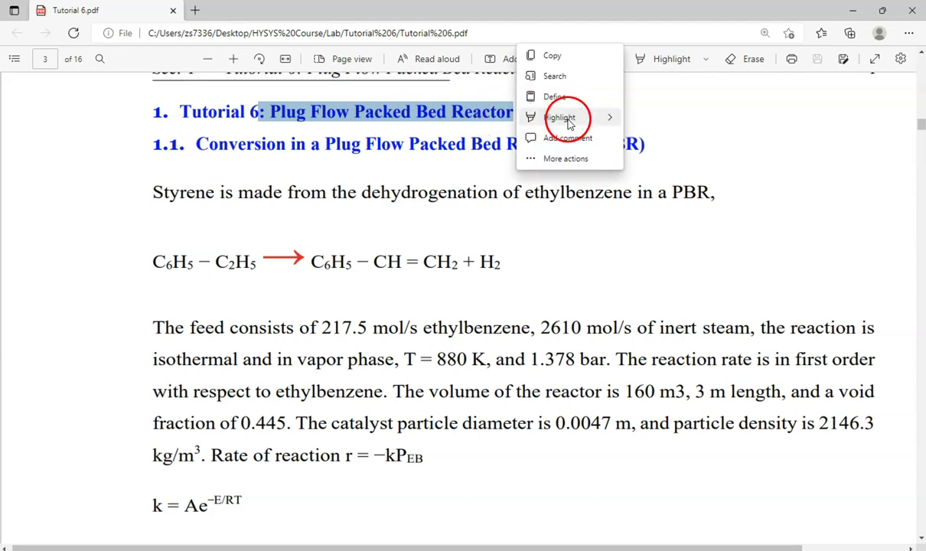
left_click(434, 146)
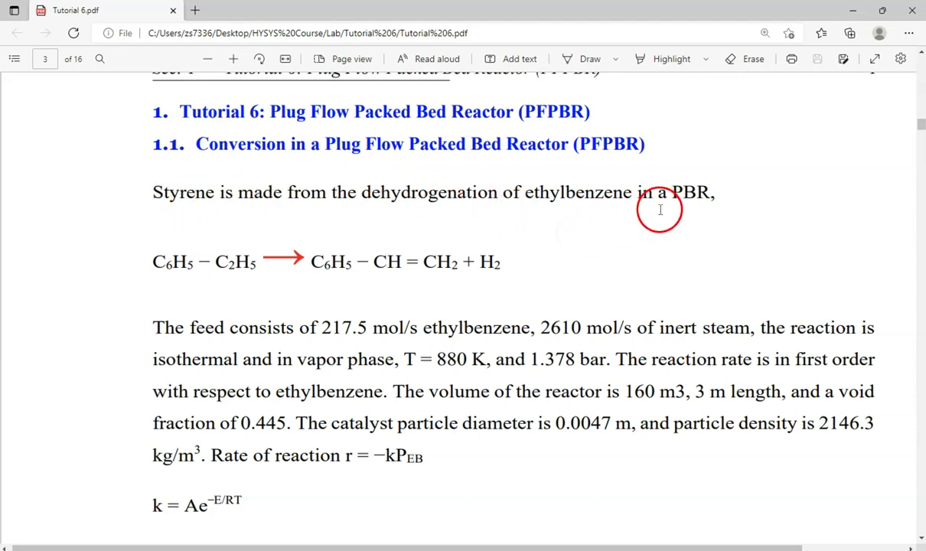
scroll(697, 222, "down", 1)
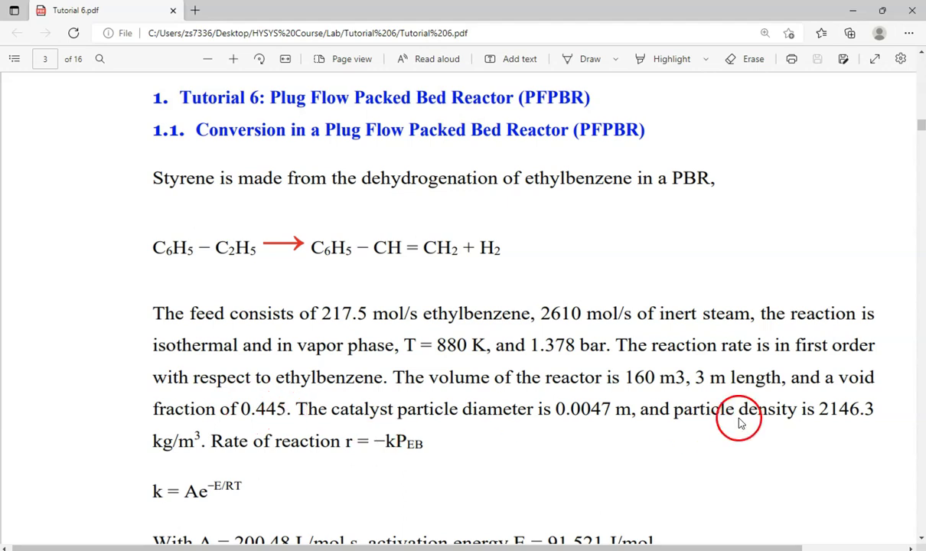
left_click_drag(412, 130, 565, 131)
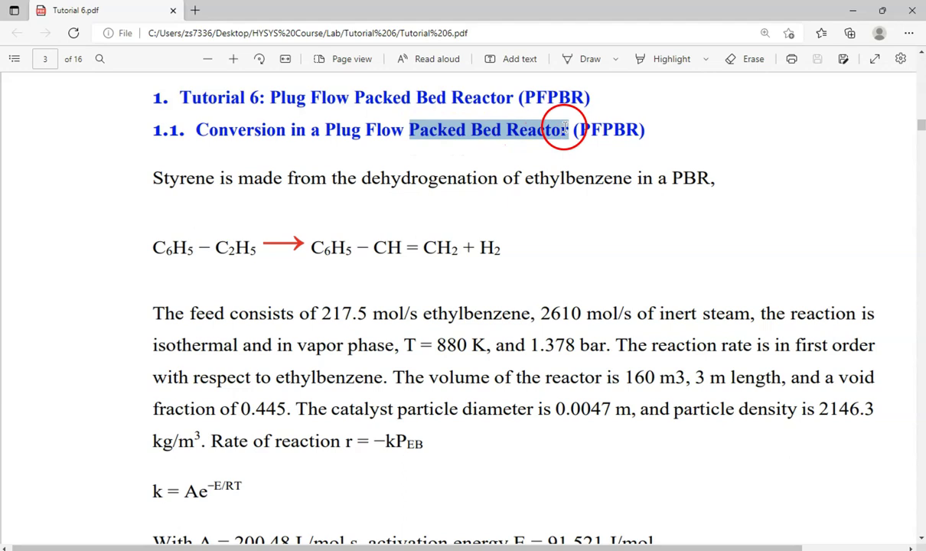
left_click_drag(835, 378, 434, 161)
left_click(588, 261)
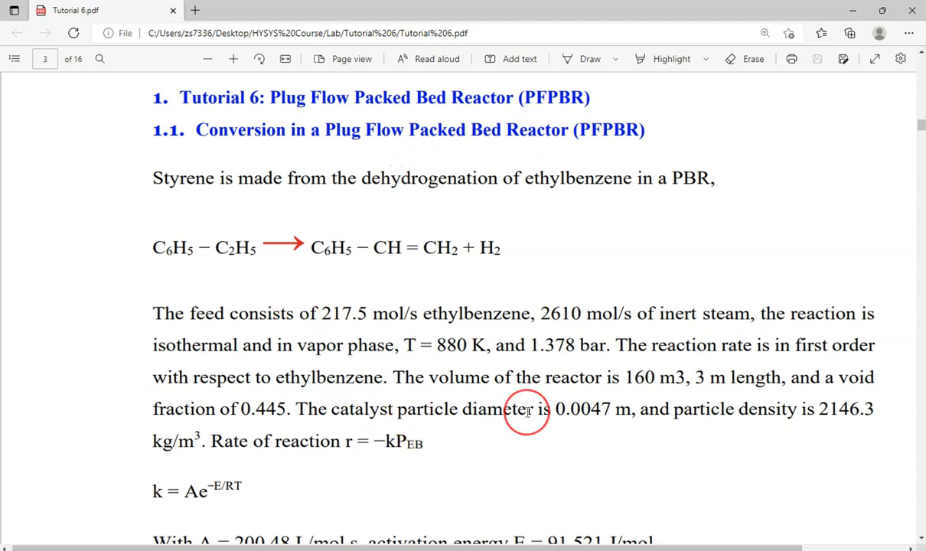
scroll(528, 413, "down", 1)
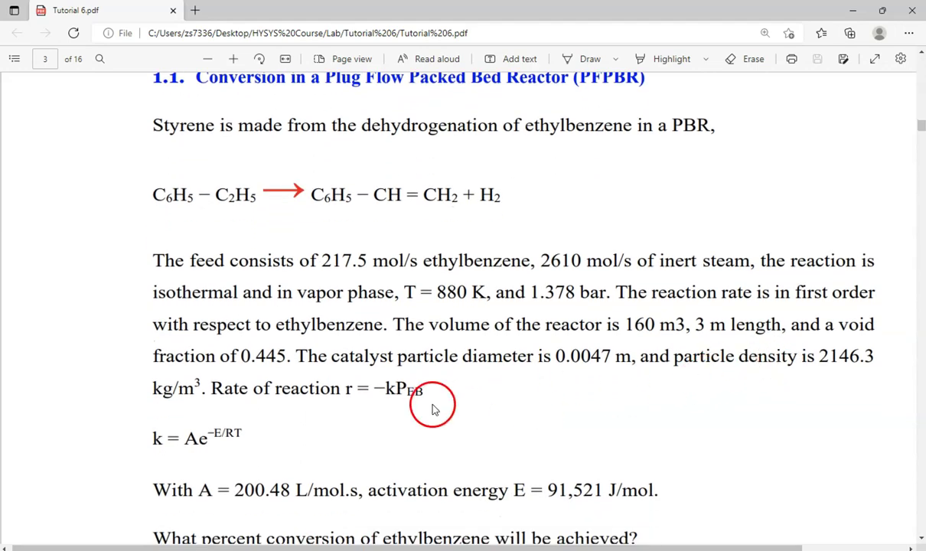
scroll(267, 406, "down", 1)
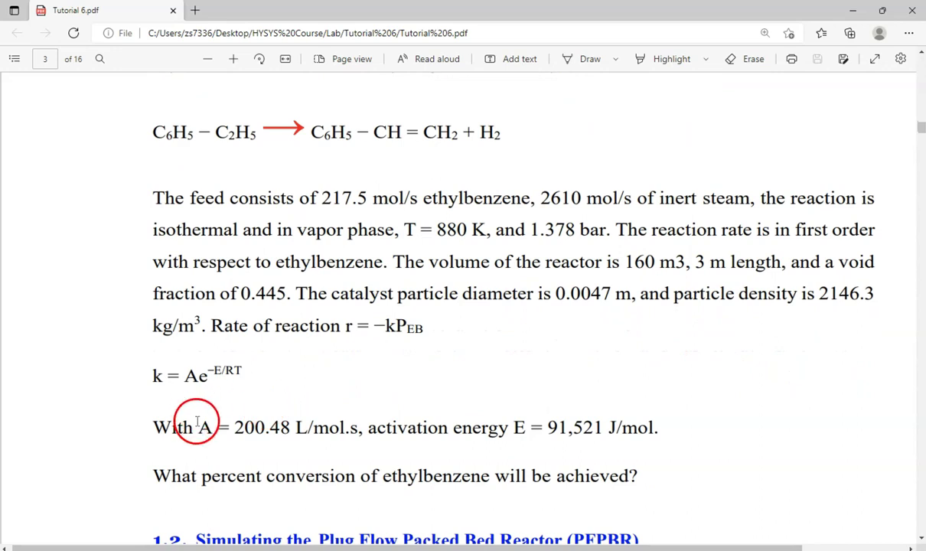
left_click_drag(202, 427, 527, 429)
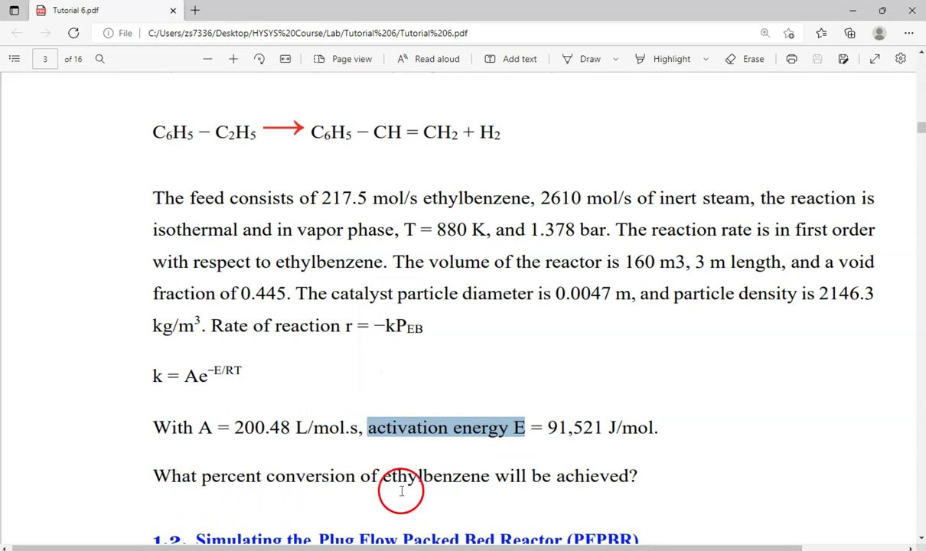
left_click(654, 468)
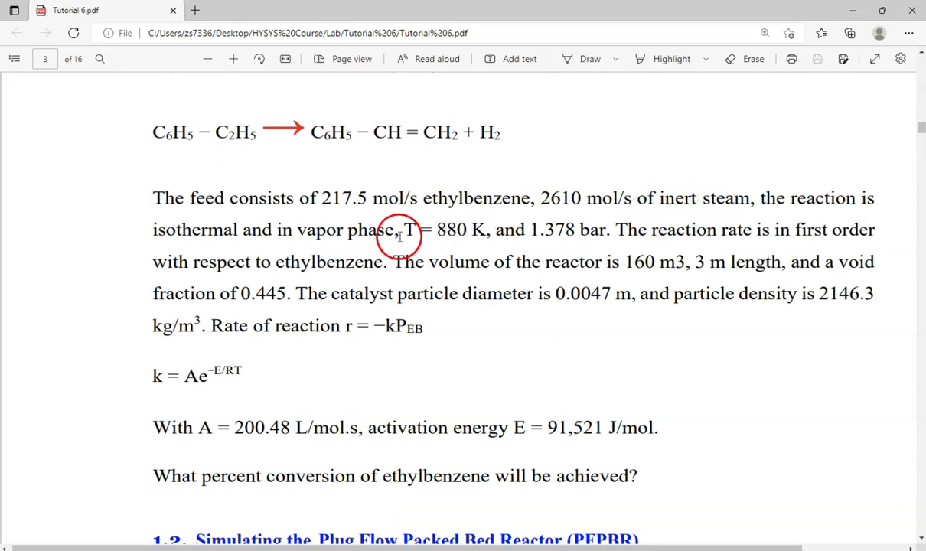
scroll(379, 230, "up", 1)
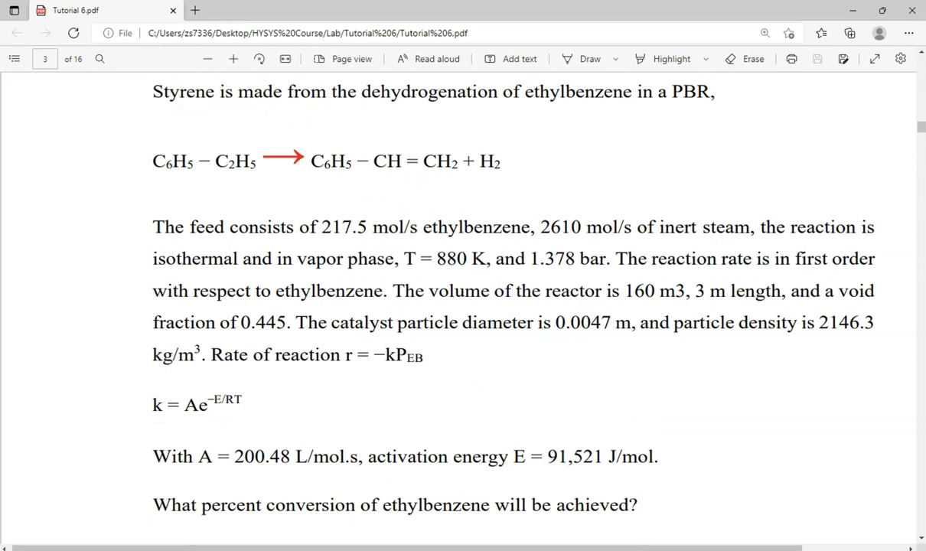
Switch to Aspen HYSYS, create a component list and add E-Benzene to it
left_click(393, 545)
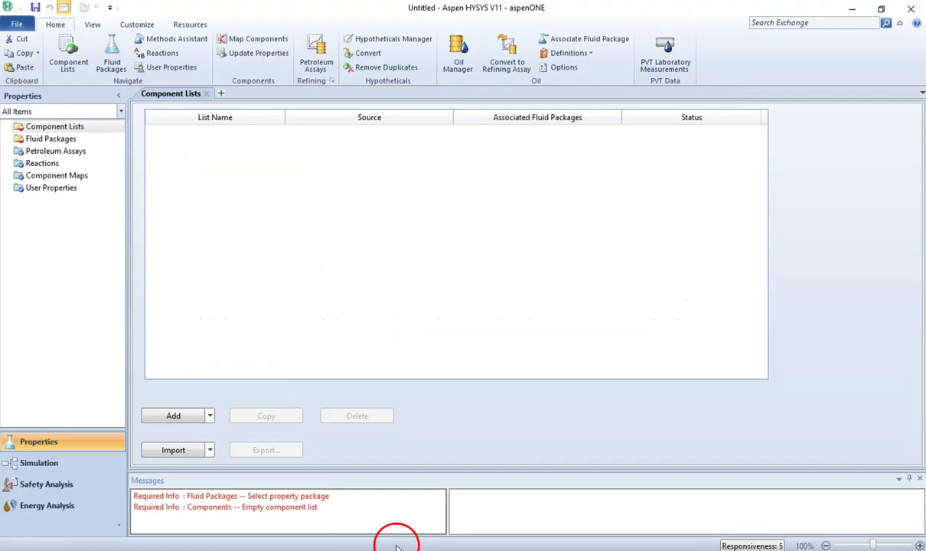
left_click(183, 423)
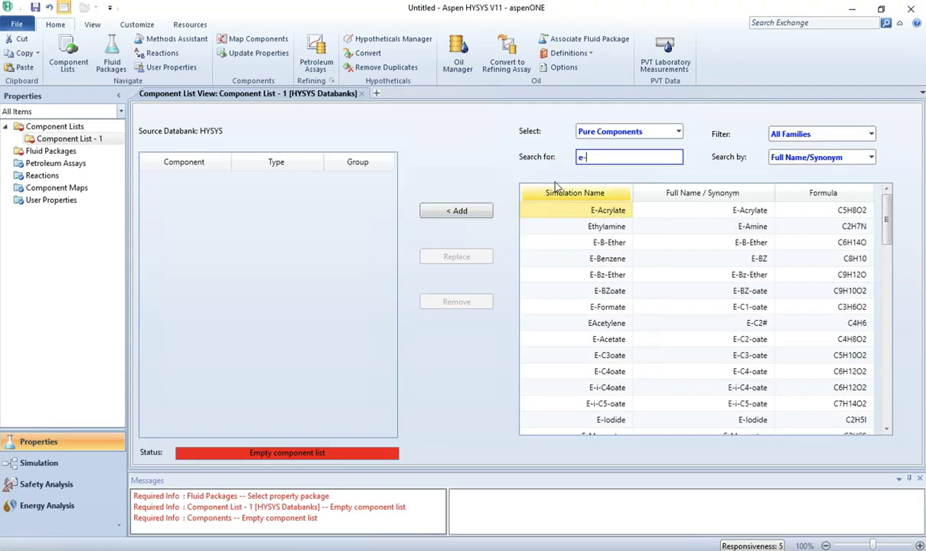
type("e-be")
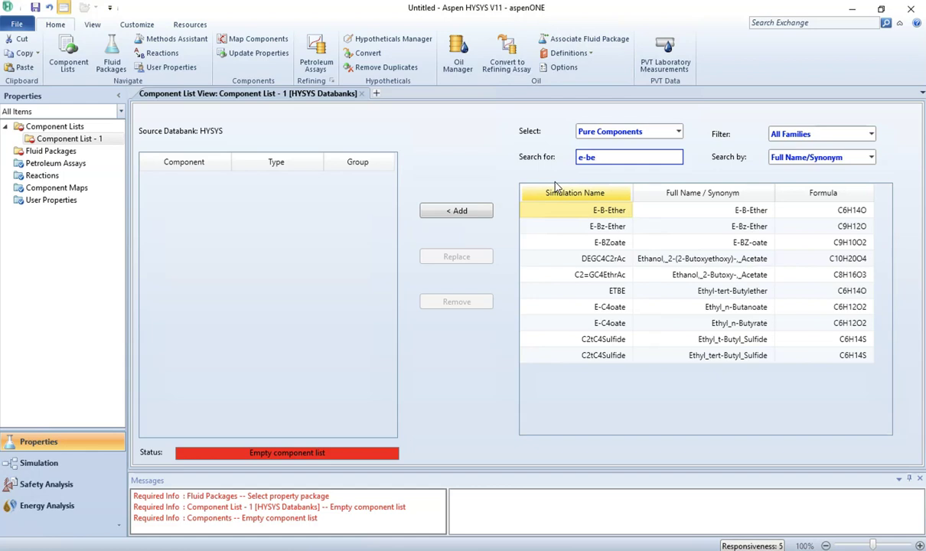
key("BackSpace")
left_click(604, 226)
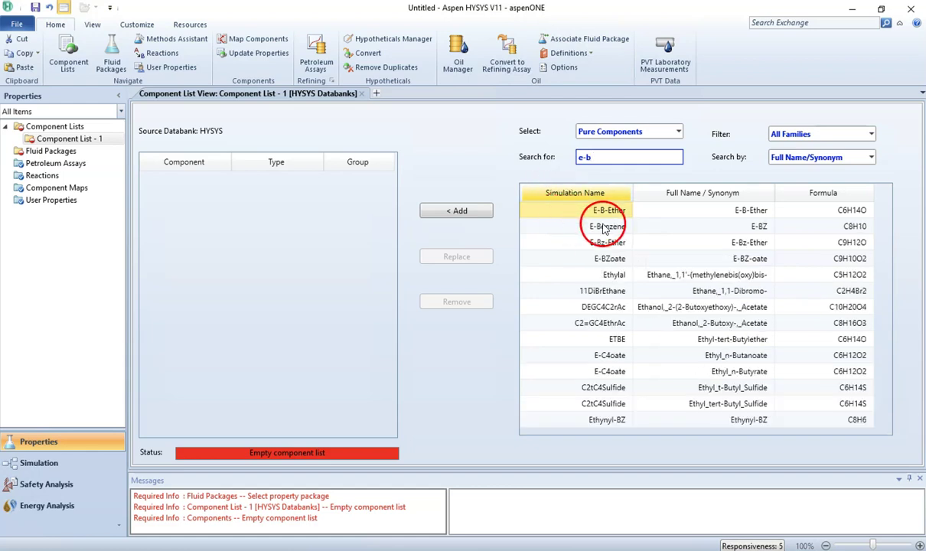
double_click(603, 227)
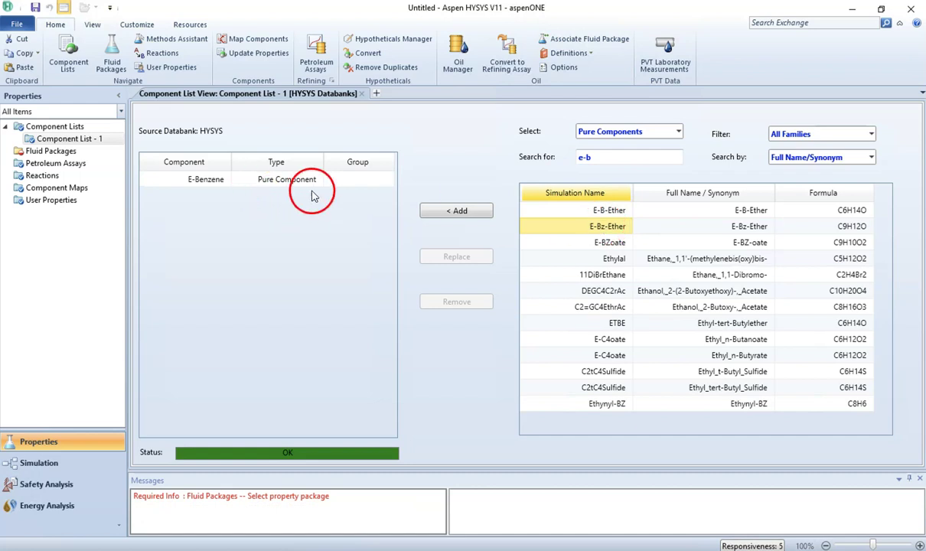
Find Styrene and Hydrogen among the pure components and add both to the component list
left_click(592, 159)
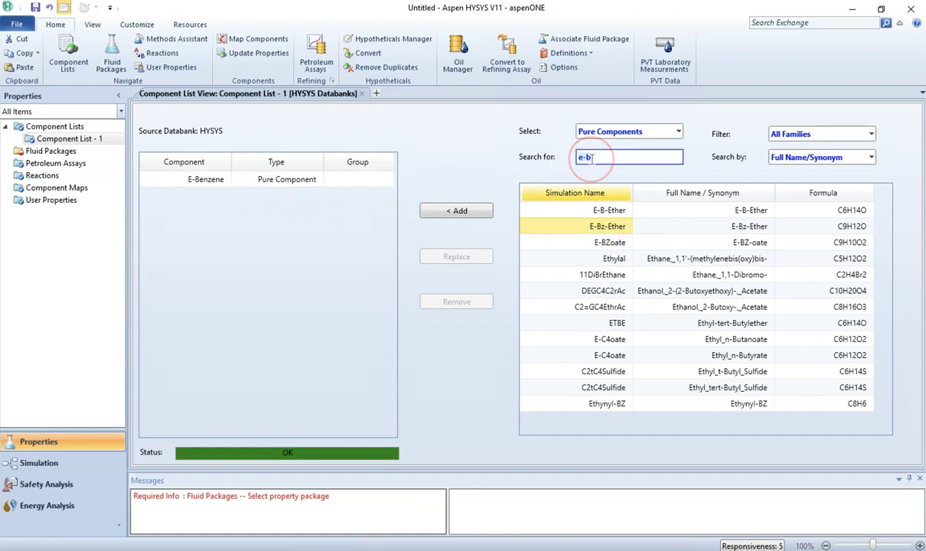
type("styren")
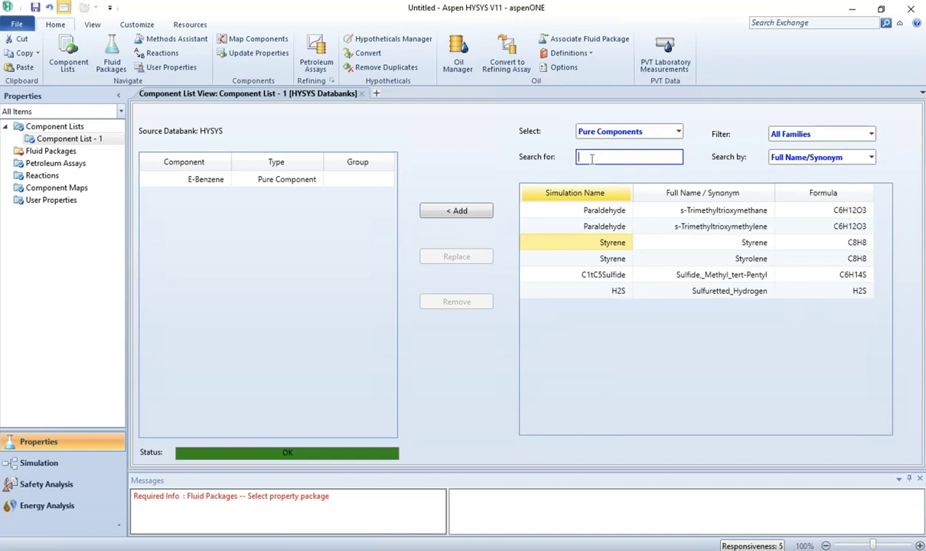
left_click(589, 158)
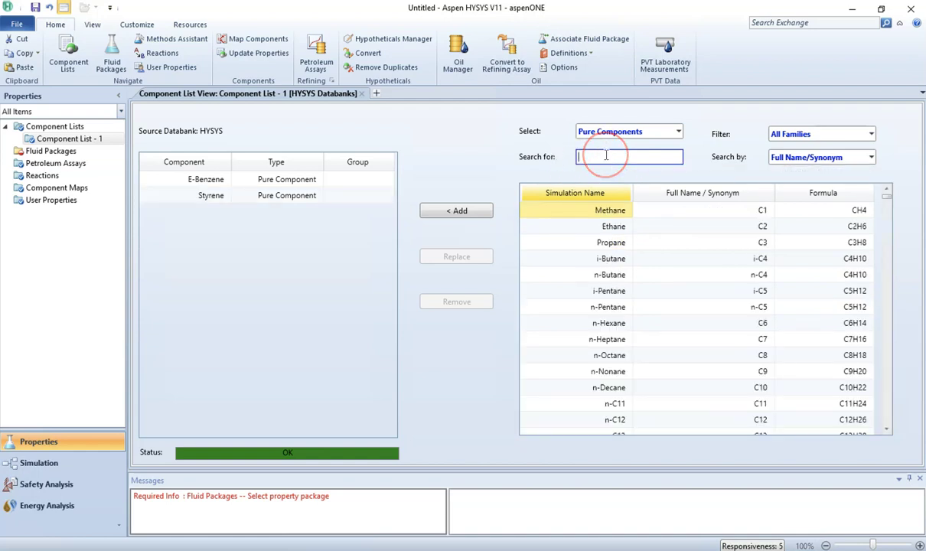
type("hydrog")
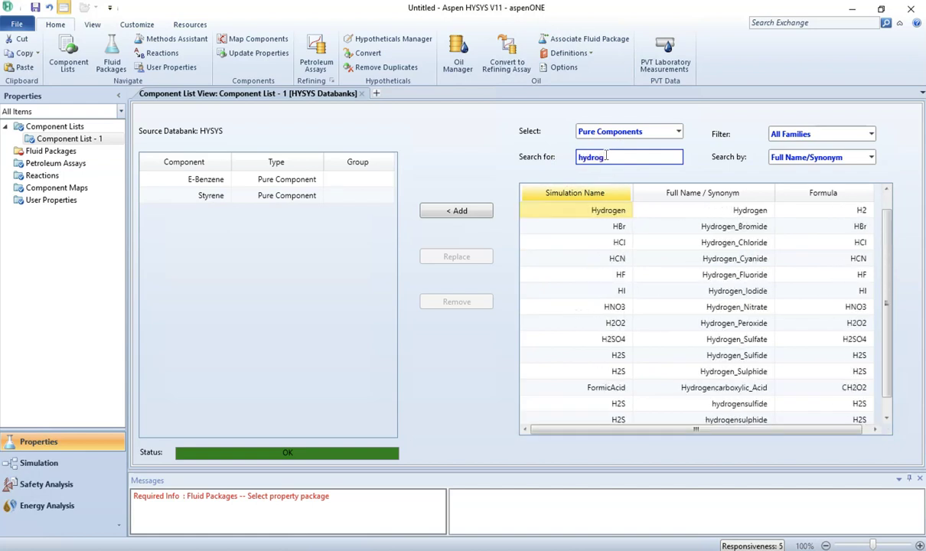
double_click(591, 208)
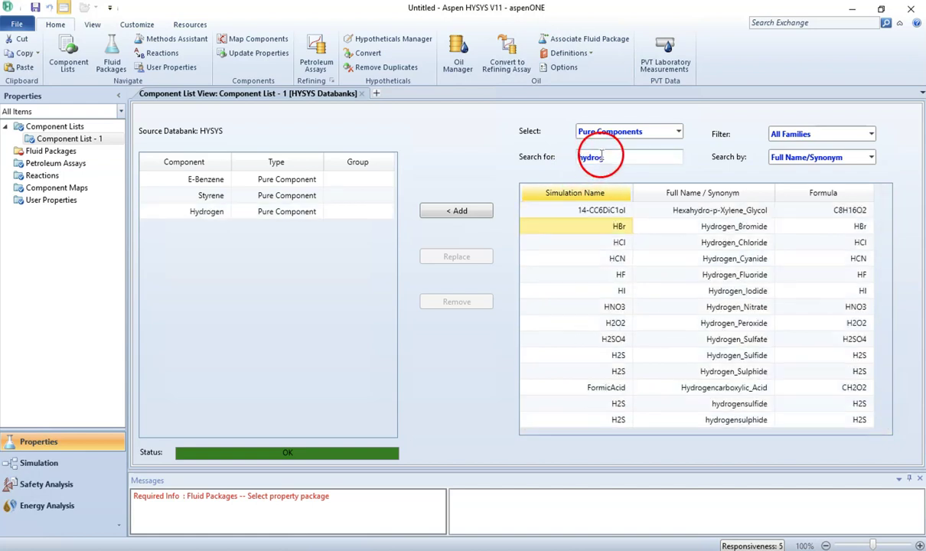
Search the pure components for water and add H2O to the component list
type("water")
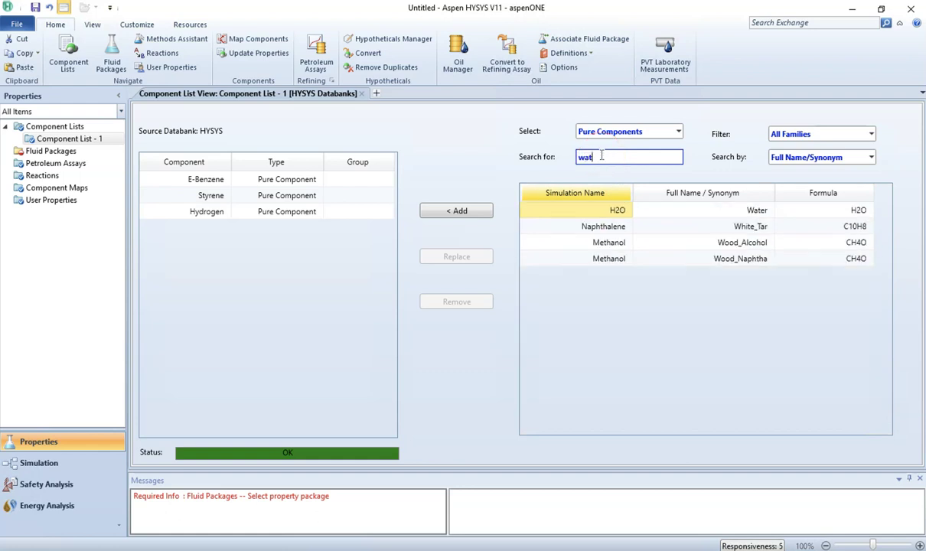
left_click(583, 209)
double_click(616, 212)
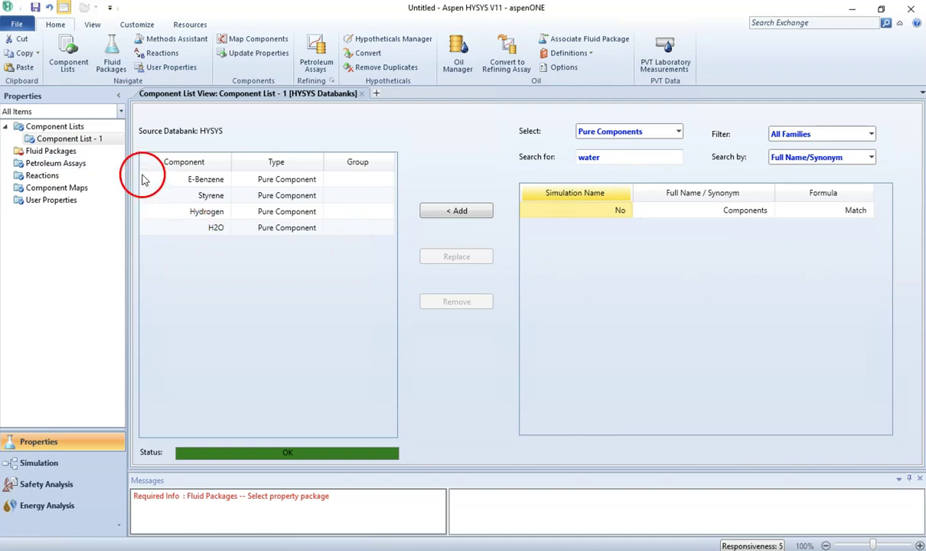
Create a fluid package for the component list using the PRSV property package
left_click(73, 152)
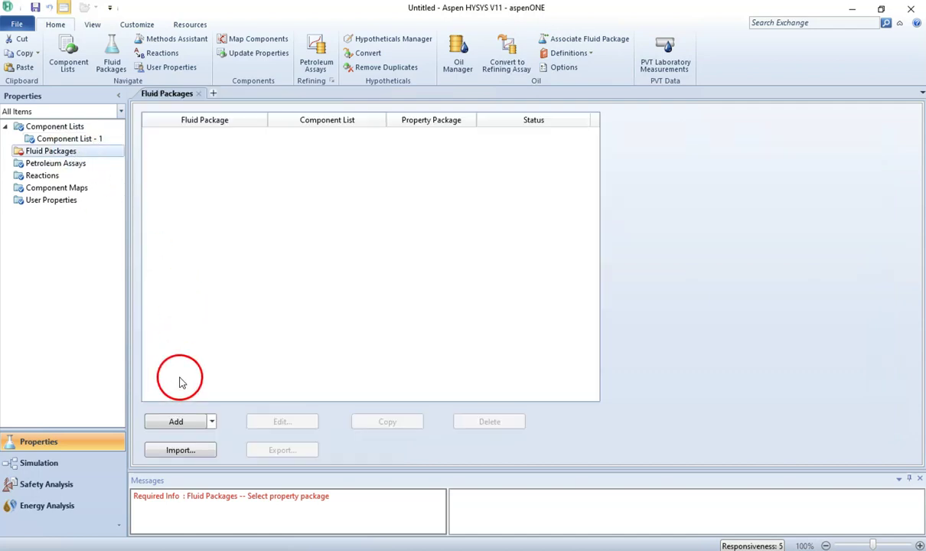
left_click(182, 423)
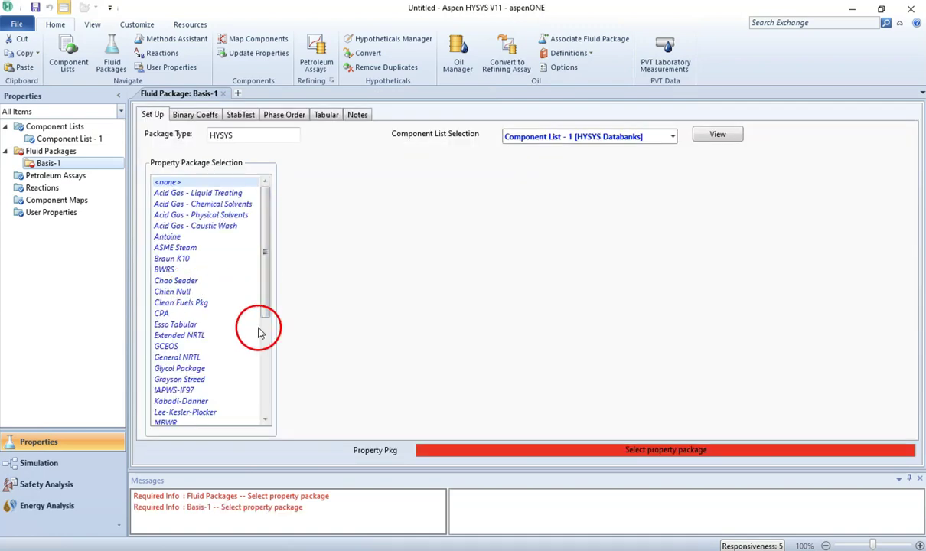
left_click(268, 354)
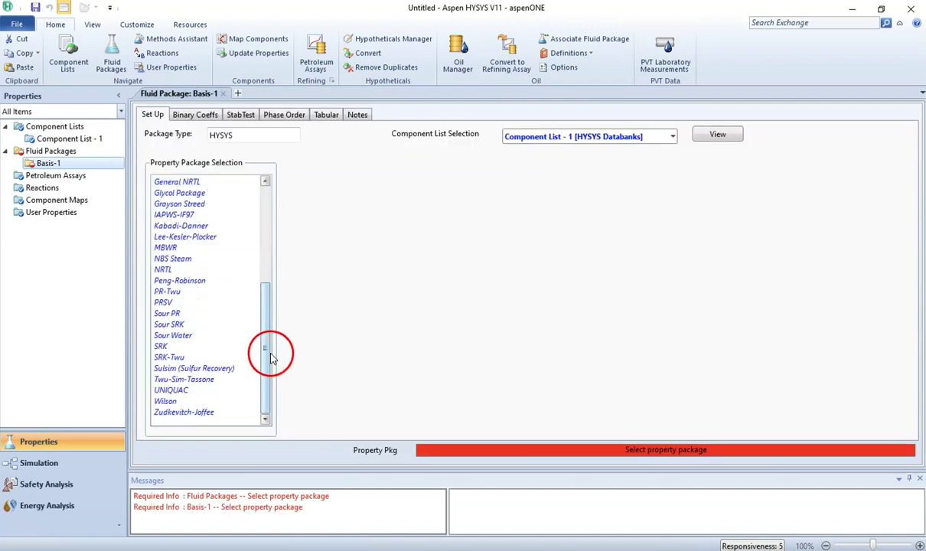
left_click(173, 304)
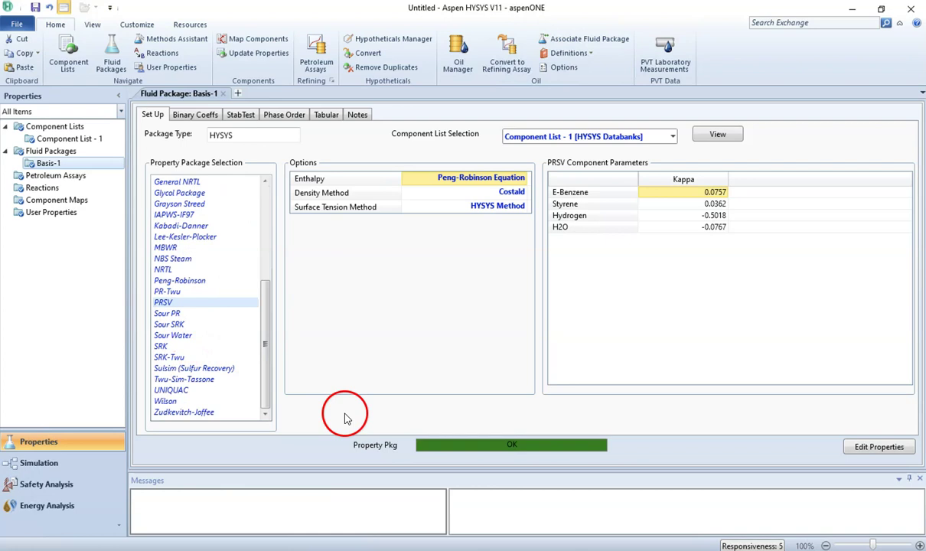
Create a new reaction set and add a HYSYS Kinetic reaction to it
left_click(57, 190)
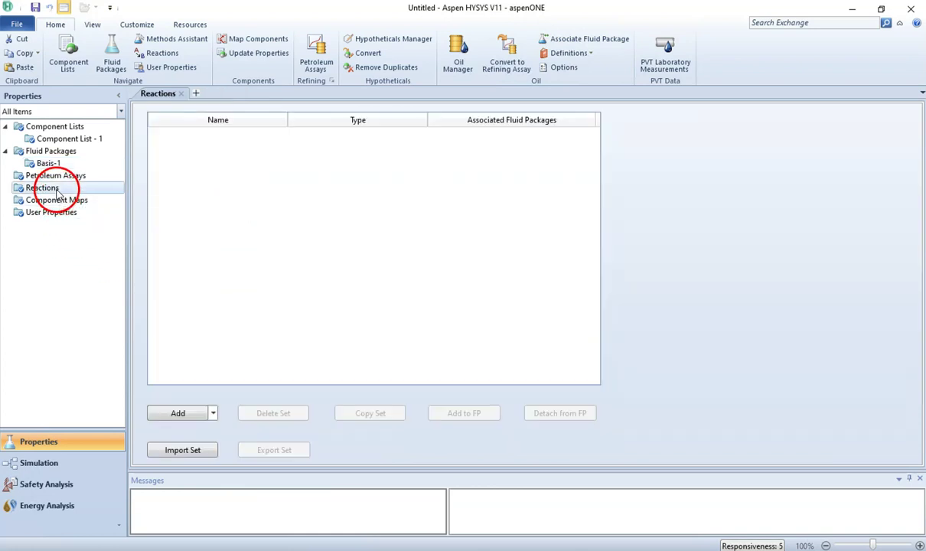
left_click(182, 414)
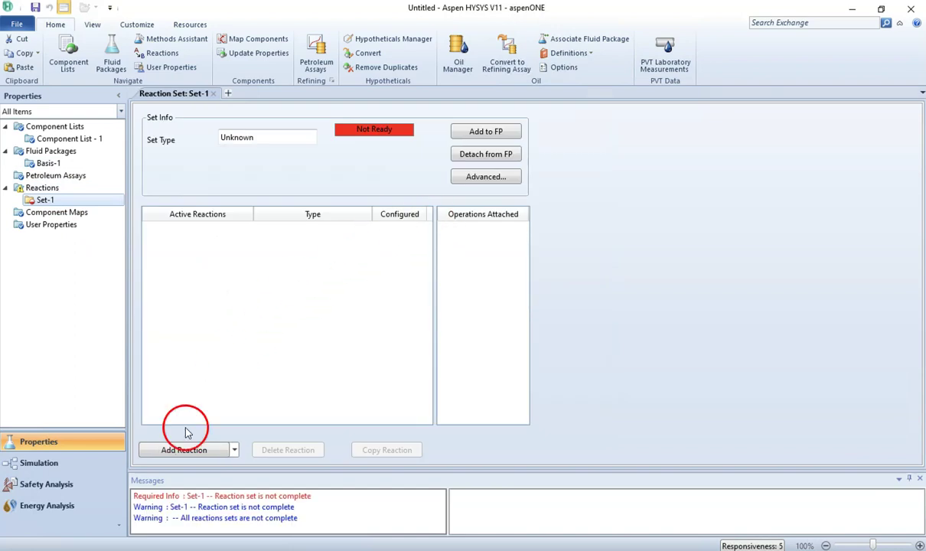
left_click(179, 451)
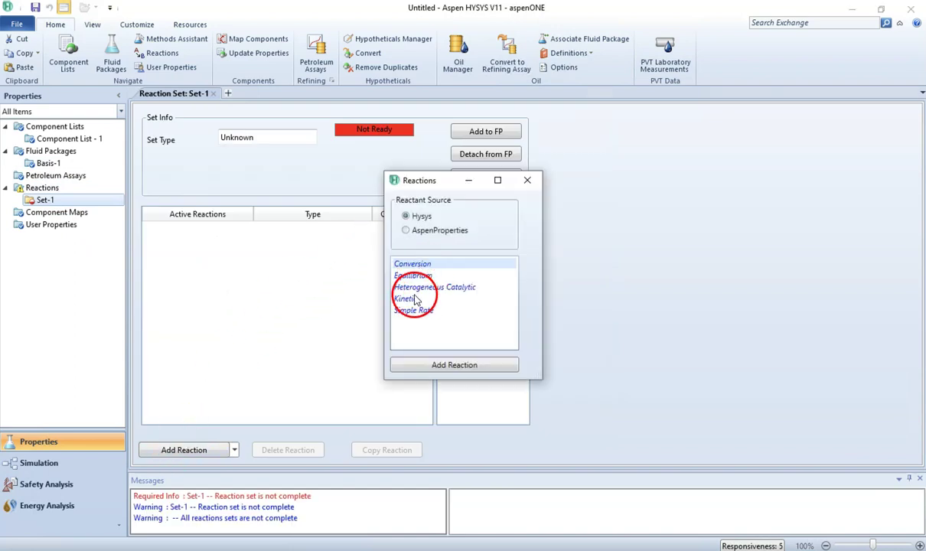
left_click(414, 299)
left_click(452, 368)
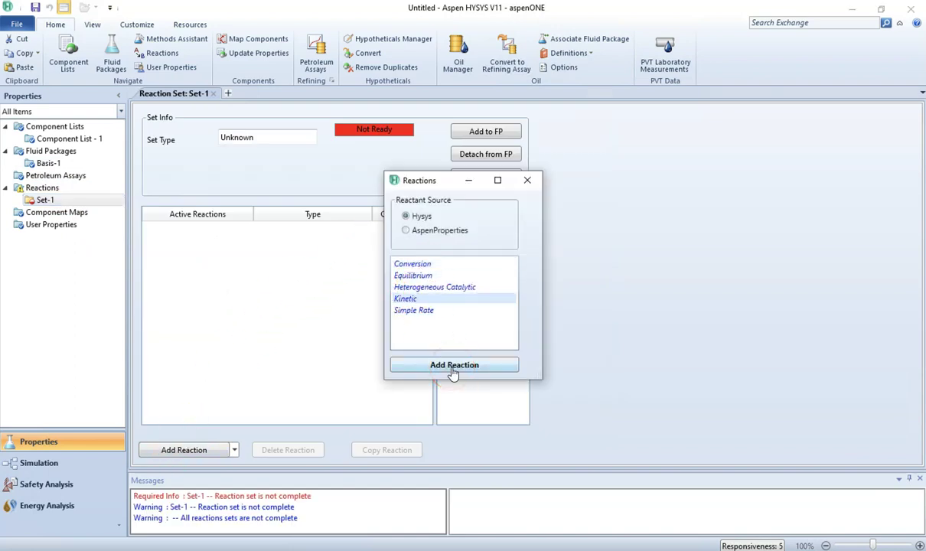
left_click(528, 180)
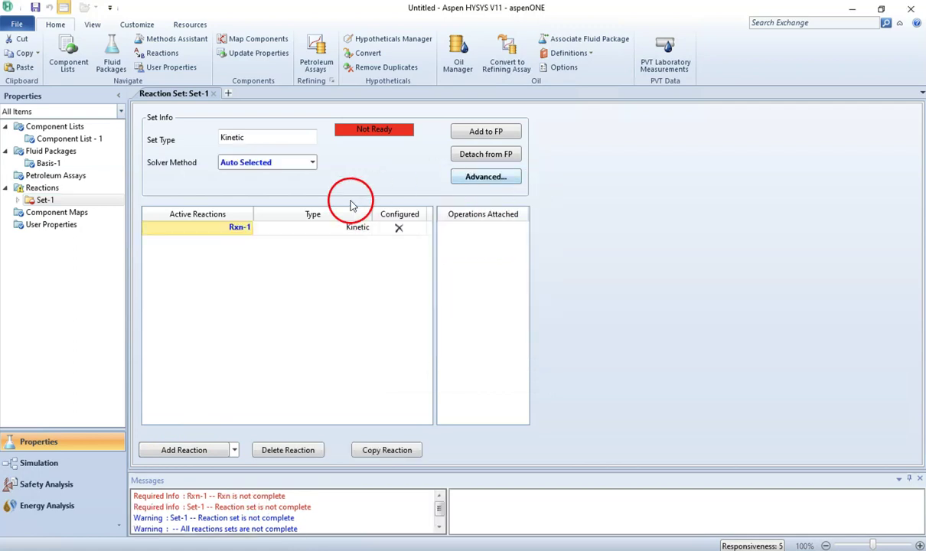
Open the kinetic reaction Rxn-1 and add E-Benzene, Styrene and Hydrogen as its components
double_click(240, 231)
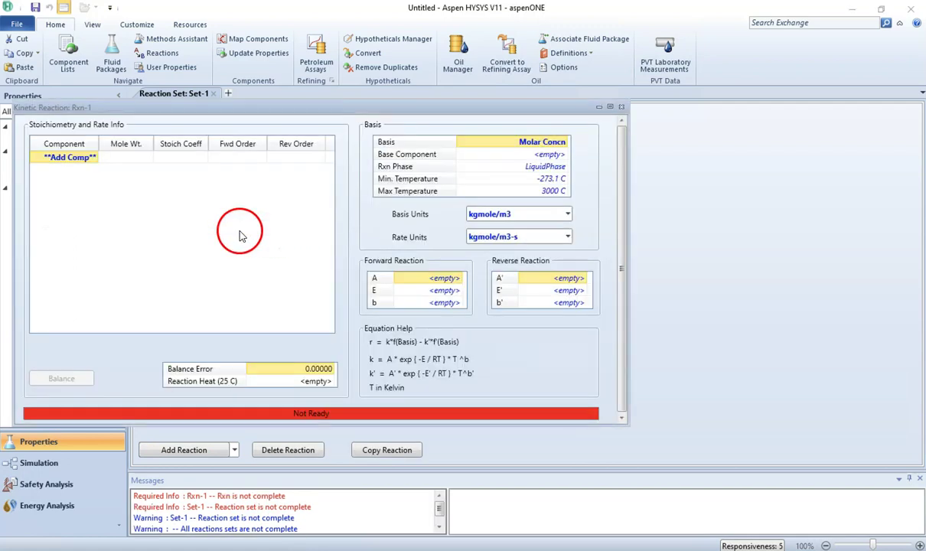
left_click(88, 159)
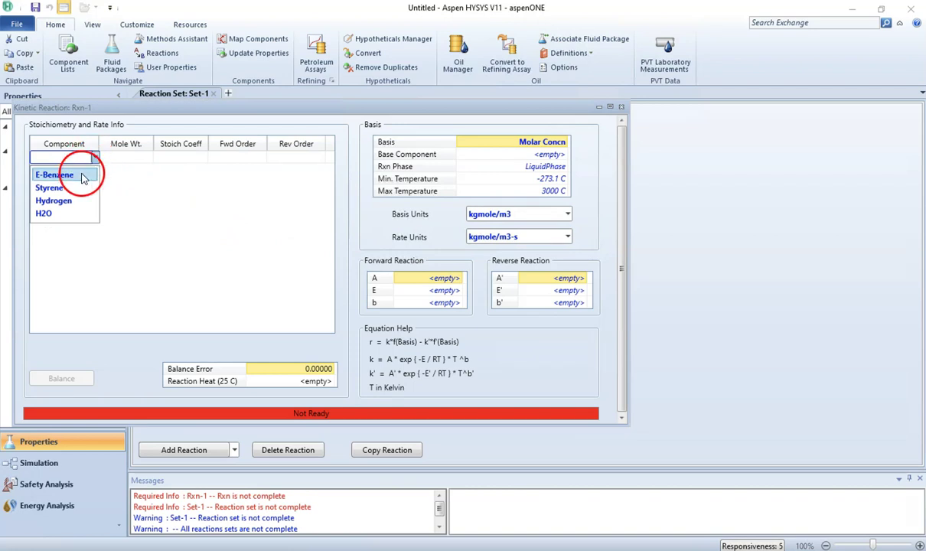
left_click(84, 177)
left_click(92, 169)
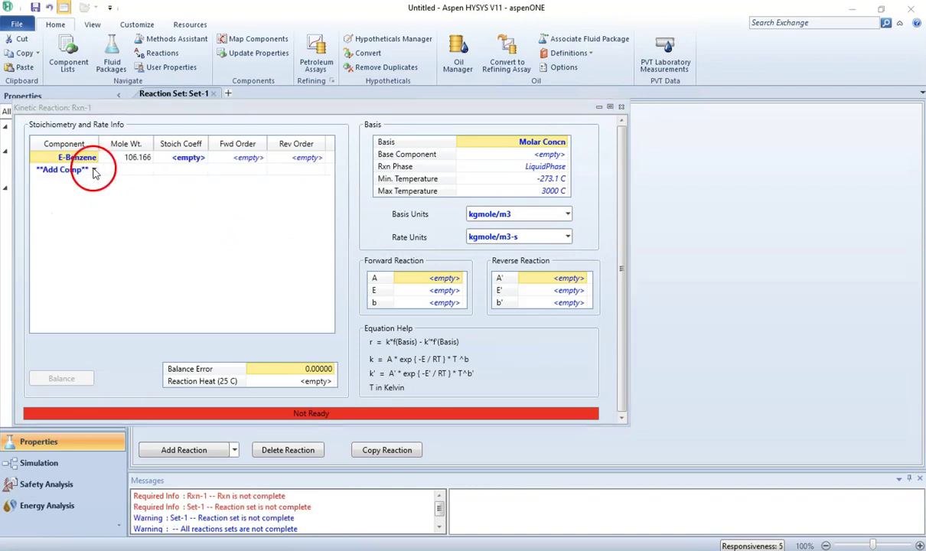
left_click(81, 188)
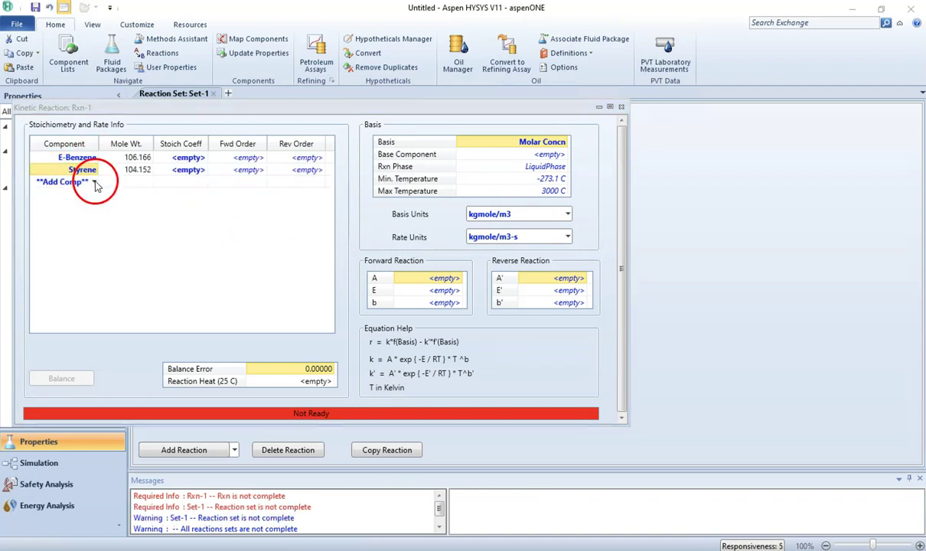
left_click(94, 182)
left_click(77, 204)
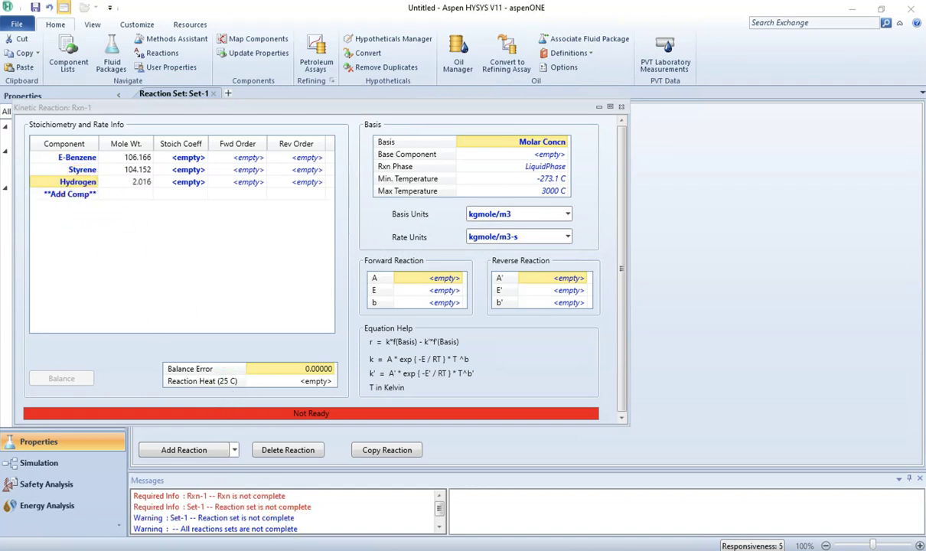
Switch to the Tutorial 6 PDF, highlight "inert steam" in light blue and return to Aspen HYSYS
mouse_move(332, 550)
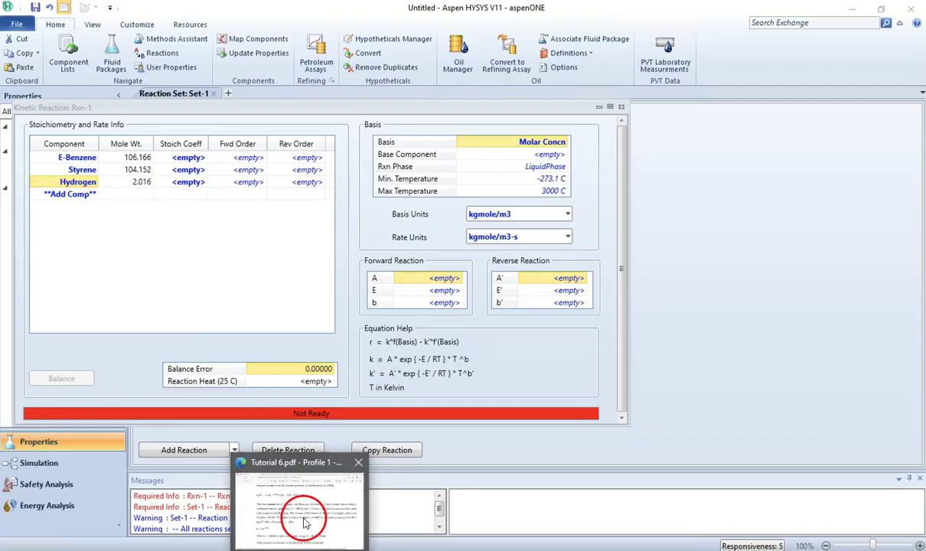
left_click(286, 490)
left_click_drag(648, 227, 743, 228)
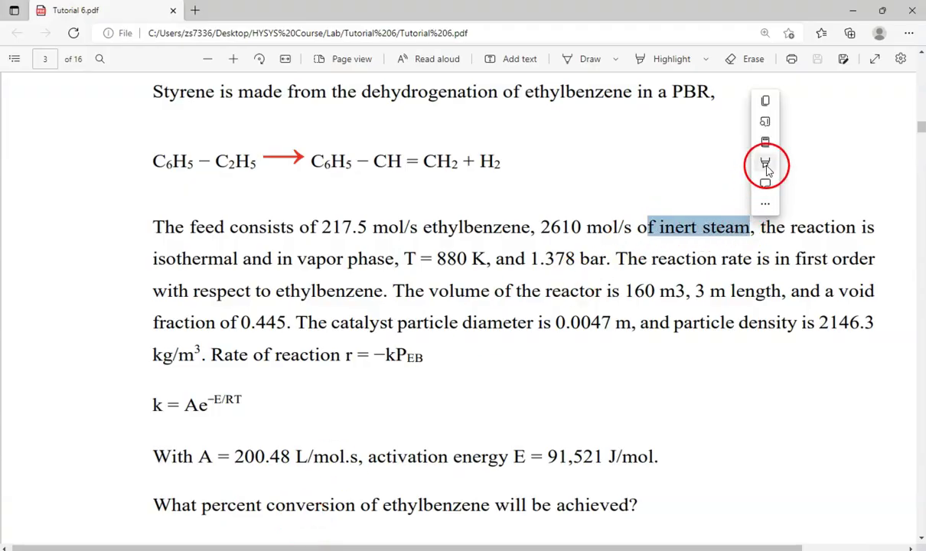
mouse_move(764, 165)
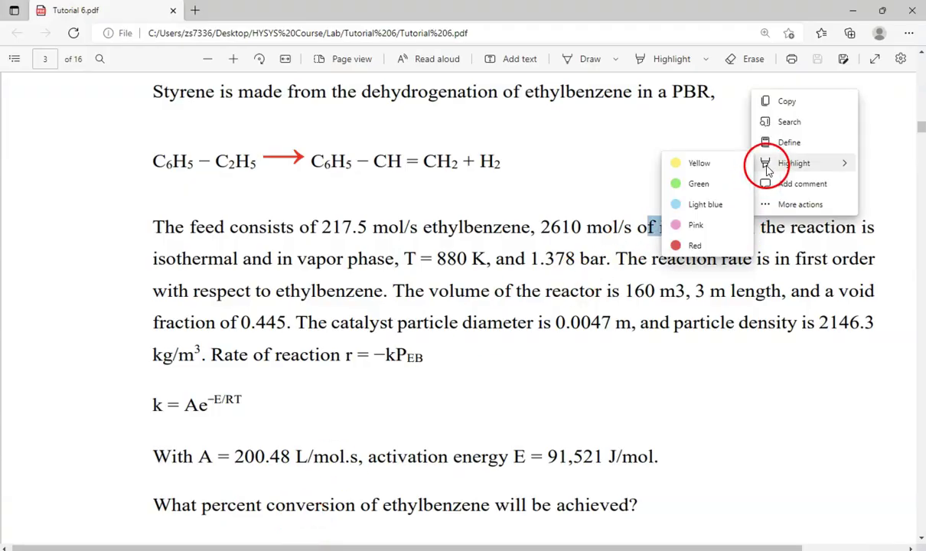
left_click(717, 215)
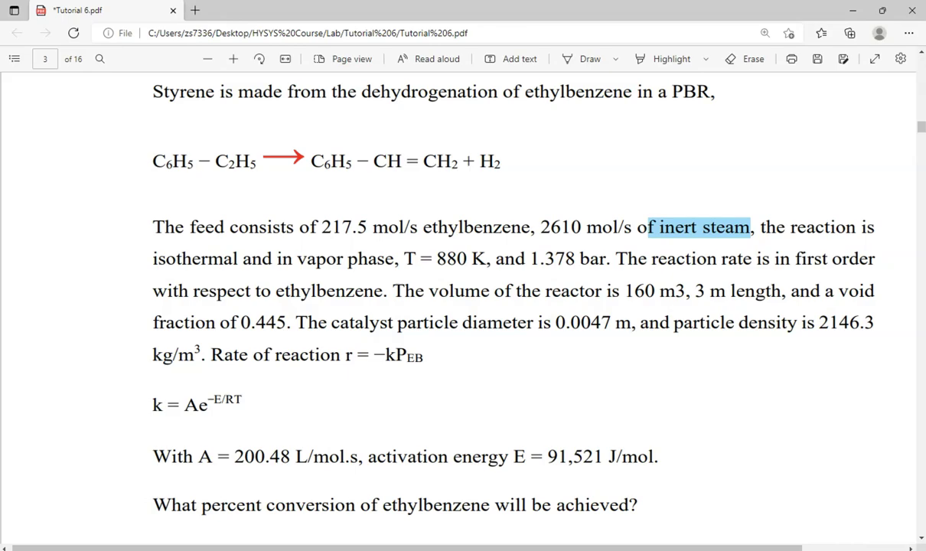
left_click(442, 509)
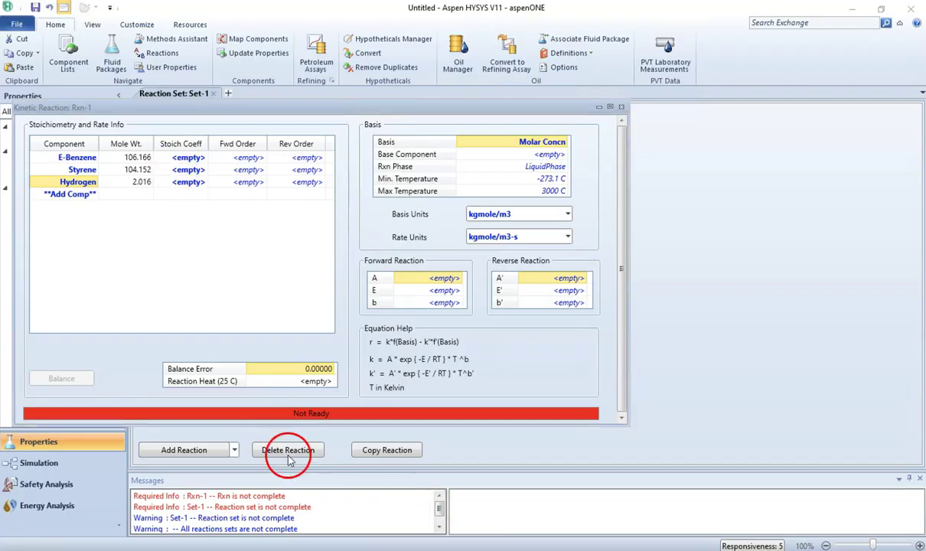
Check the reaction equation in the tutorial PDF, then in HYSYS set the stoichiometric coefficients to -1 for E-Benzene and 1 for Styrene and Hydrogen
key("alt+Tab")
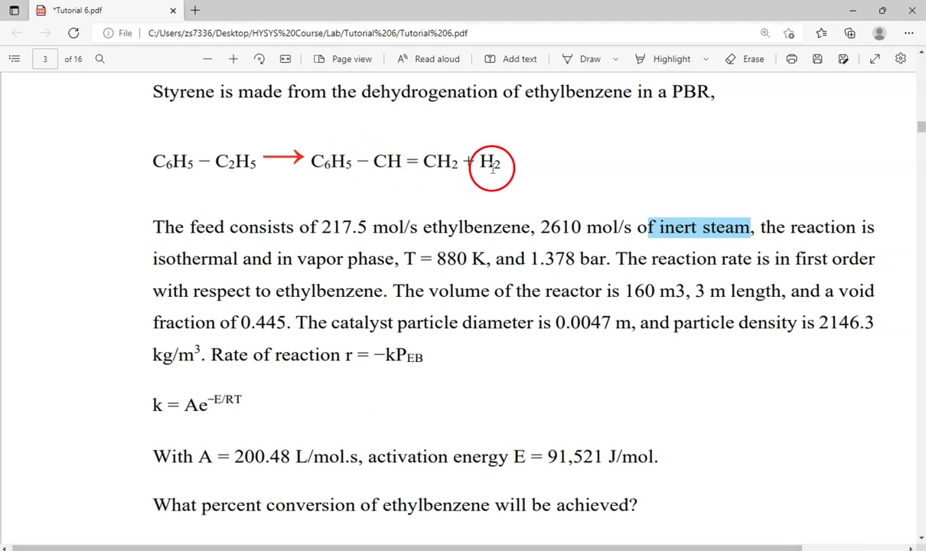
mouse_move(407, 527)
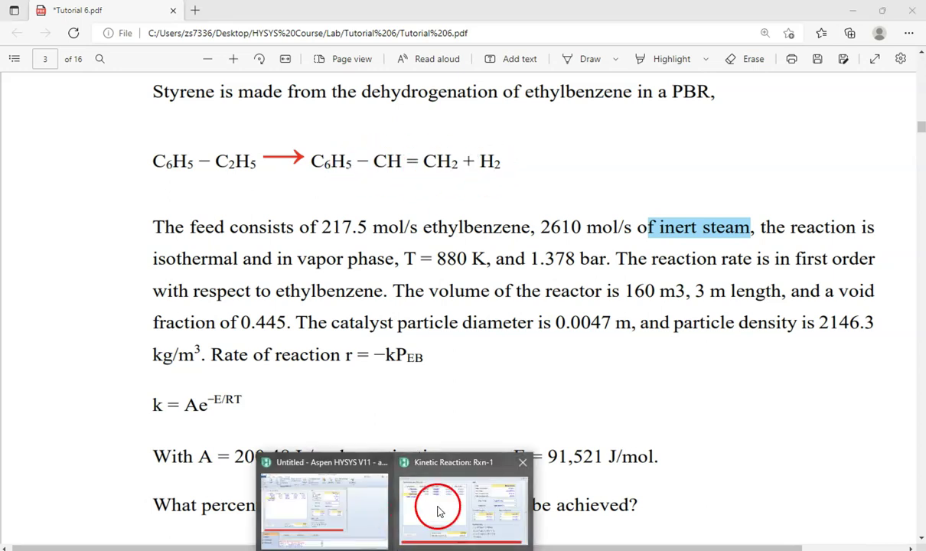
left_click(439, 512)
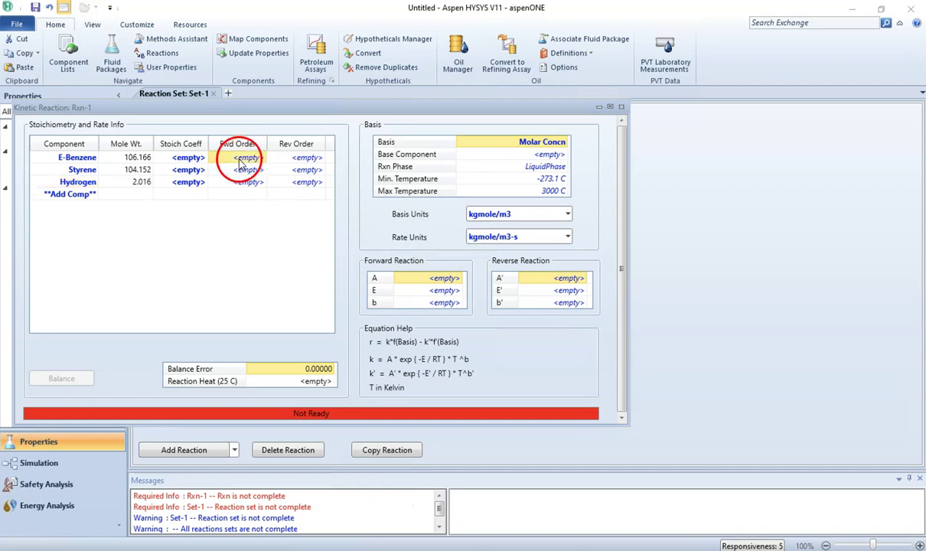
left_click(198, 160)
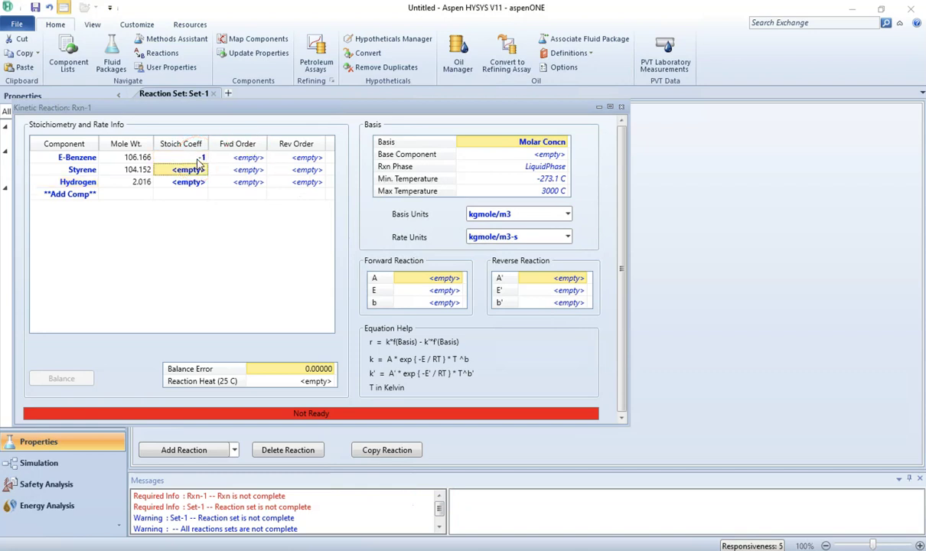
type("-1")
key("Return")
type("1")
key("Return")
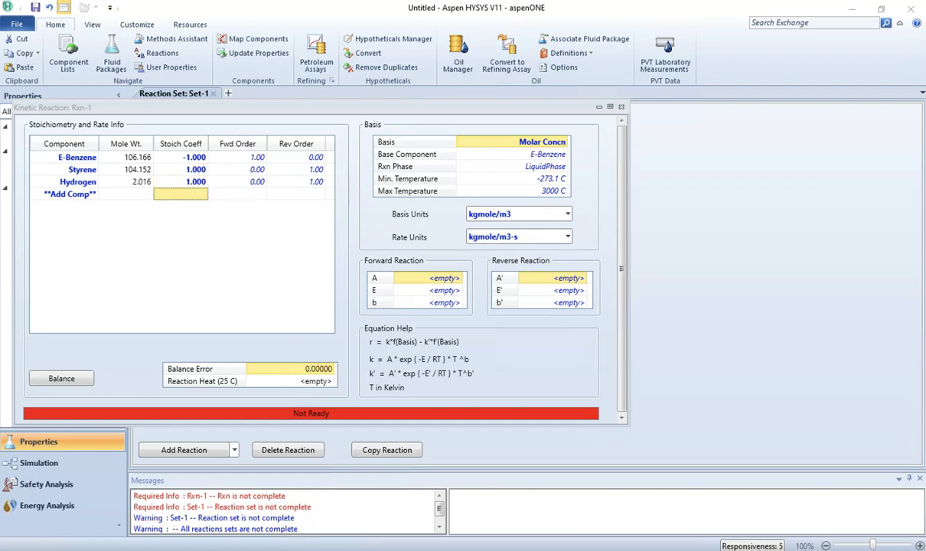
Switch to the tutorial PDF and highlight the sentence about the first-order reaction rate with respect to ethylbenzene in green
key("alt+Tab")
left_click_drag(616, 261, 378, 292)
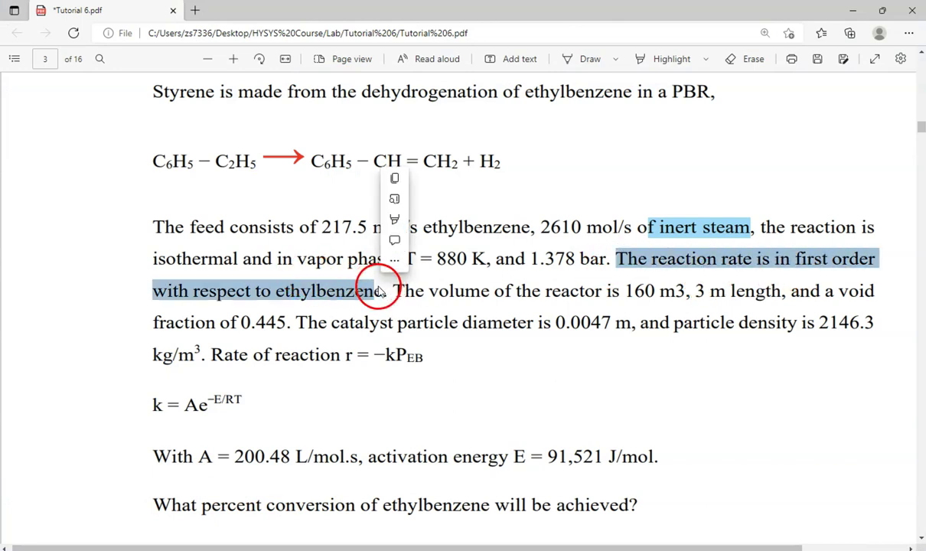
mouse_move(423, 234)
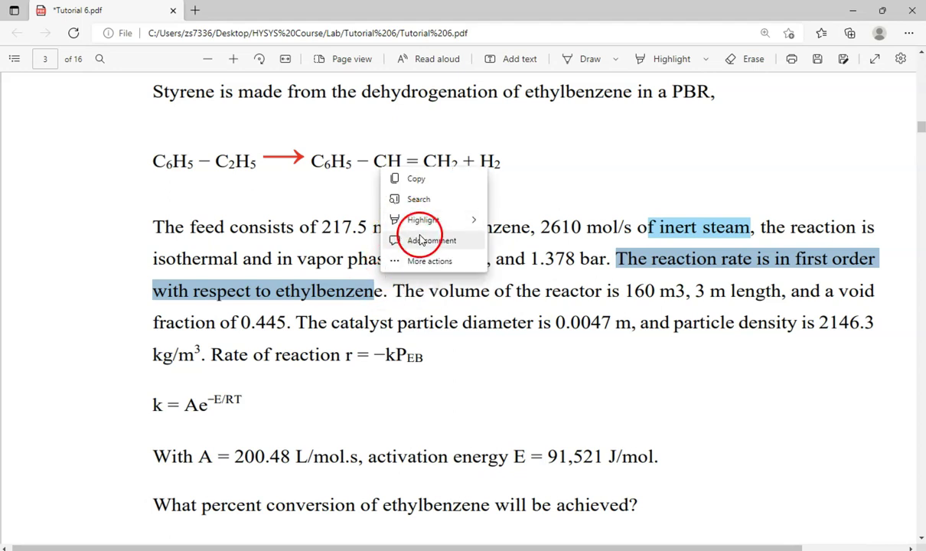
left_click(528, 240)
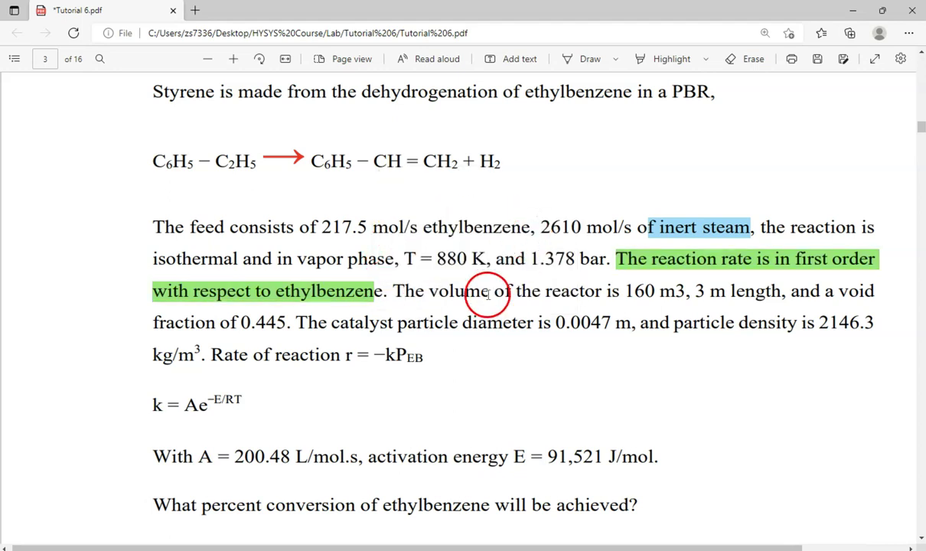
Return to the kinetic reaction in Aspen HYSYS and set the reverse orders of Styrene and Hydrogen to 0
mouse_move(393, 528)
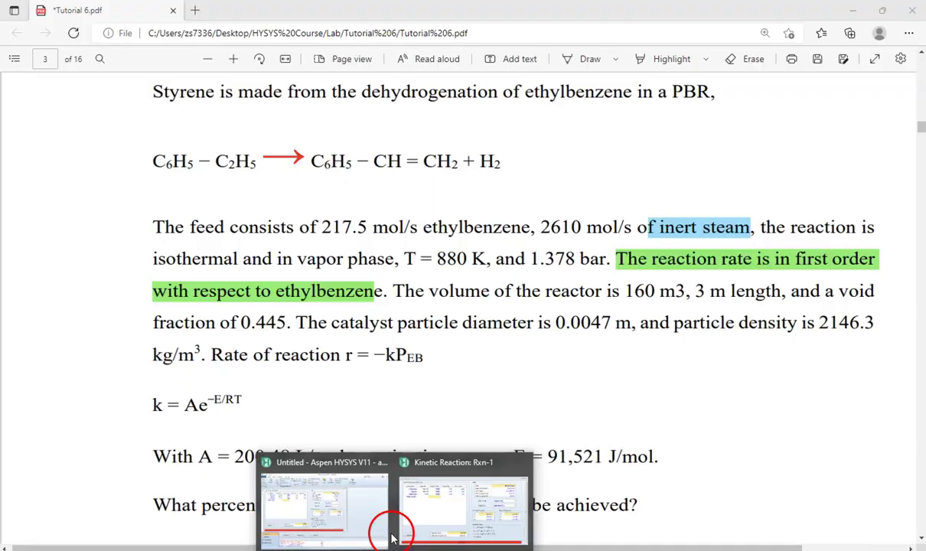
left_click(434, 497)
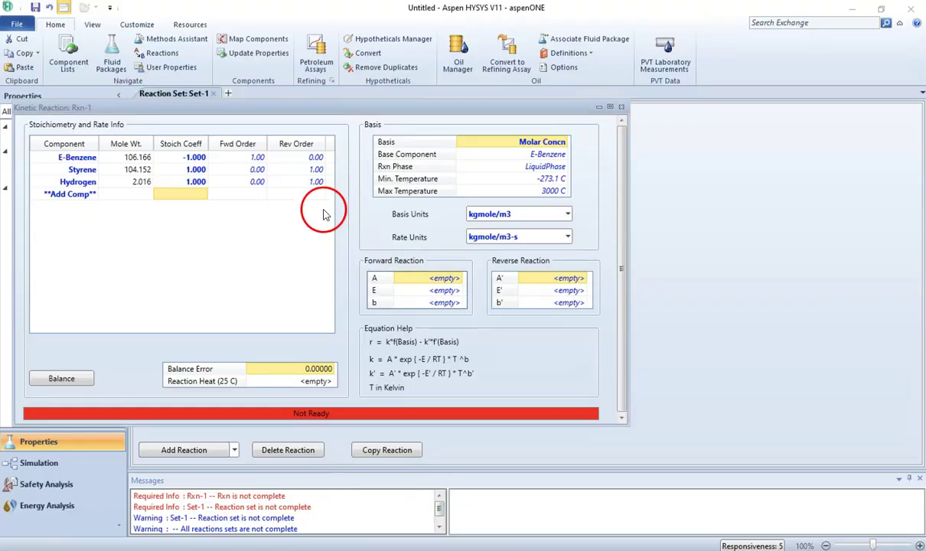
left_click(251, 159)
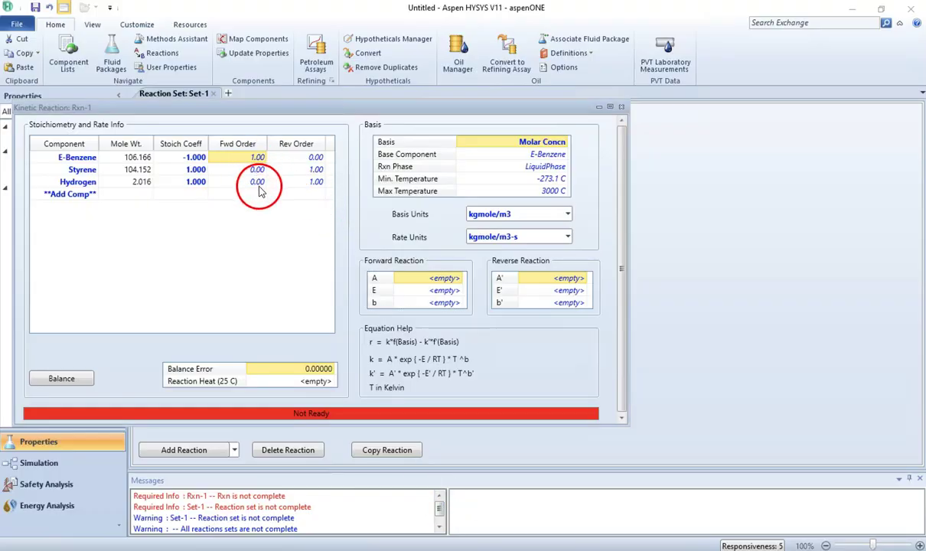
left_click(309, 171)
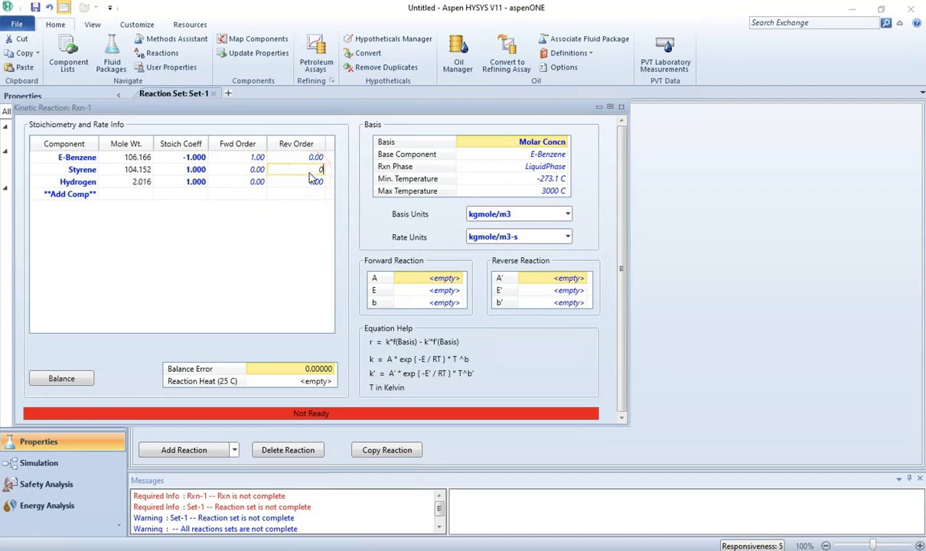
type("0")
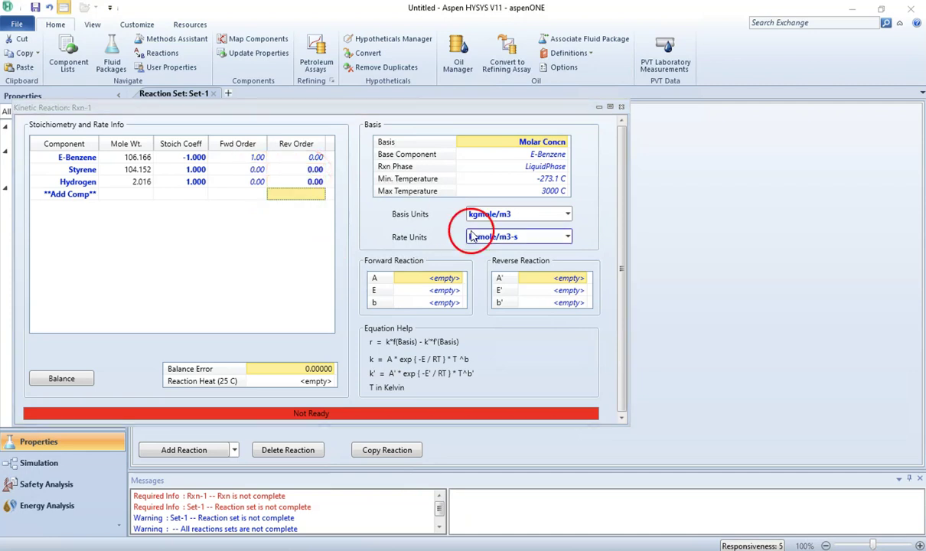
Set the kinetic reaction's basis to Partial Pres
left_click(566, 144)
left_click(565, 145)
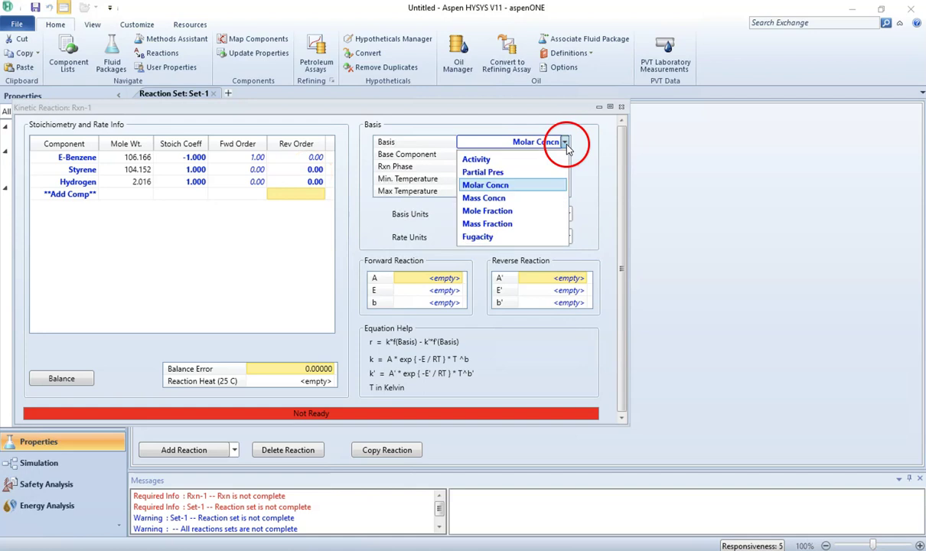
left_click(533, 173)
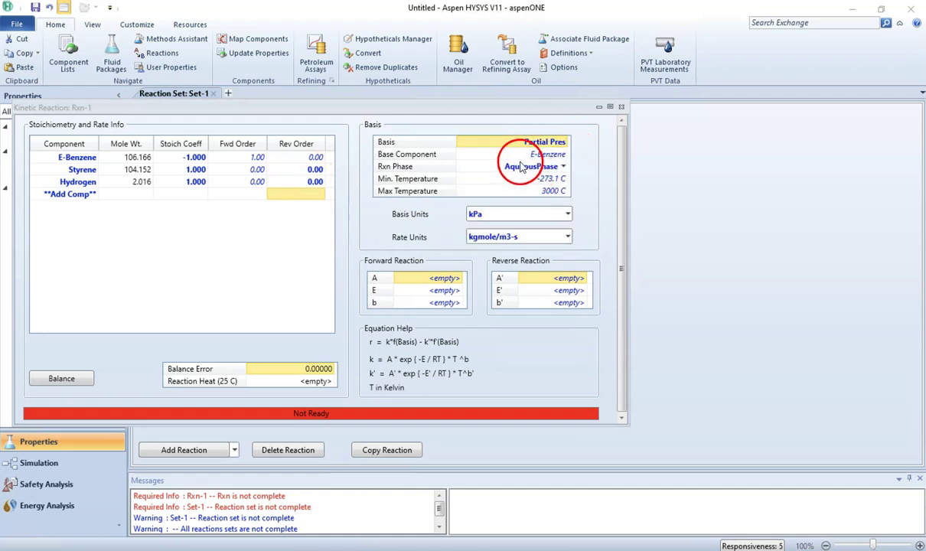
left_click(528, 156)
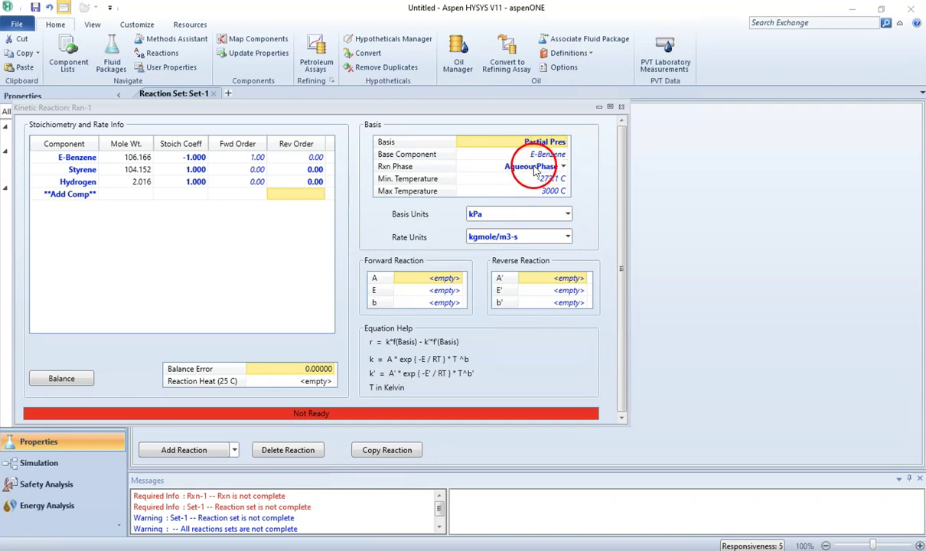
Switch to the tutorial PDF and highlight "in vapor phase" in light blue
key("alt+Tab")
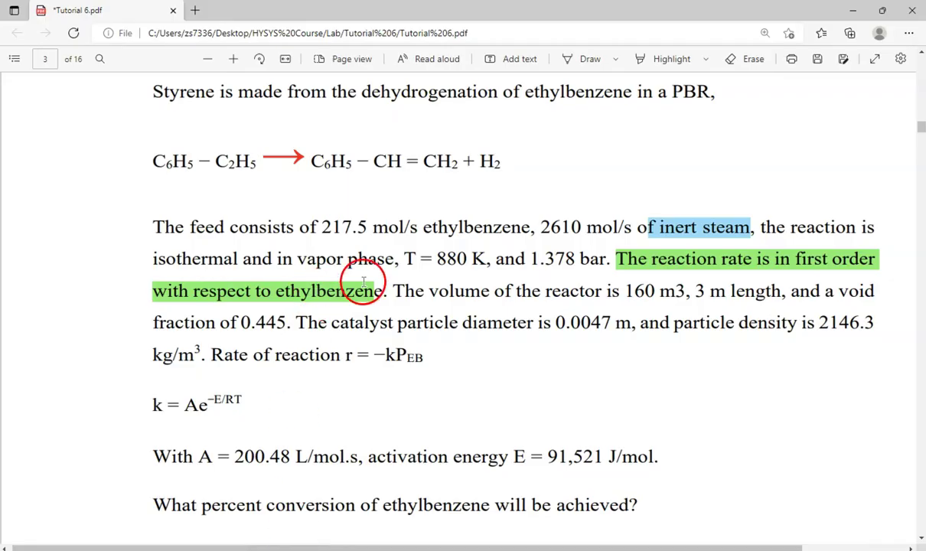
left_click_drag(275, 260, 388, 260)
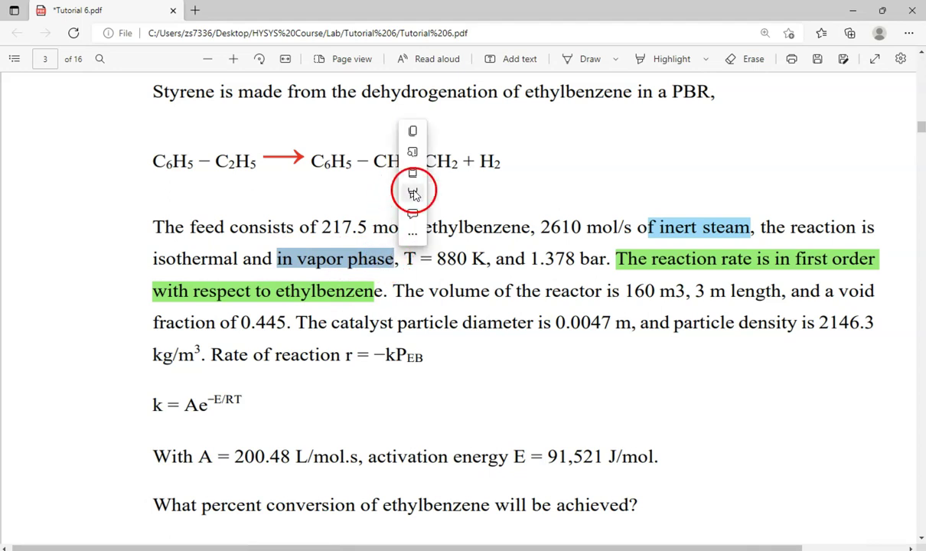
mouse_move(417, 193)
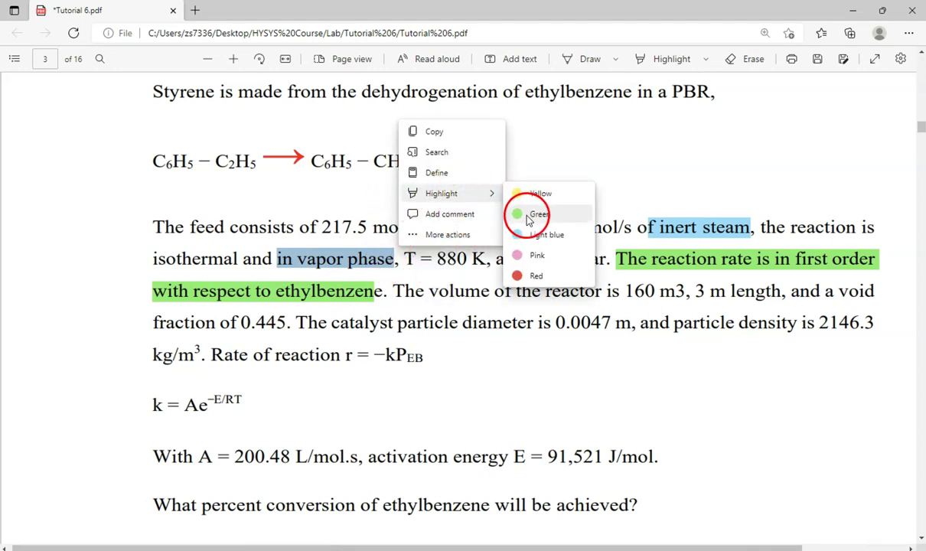
left_click(540, 230)
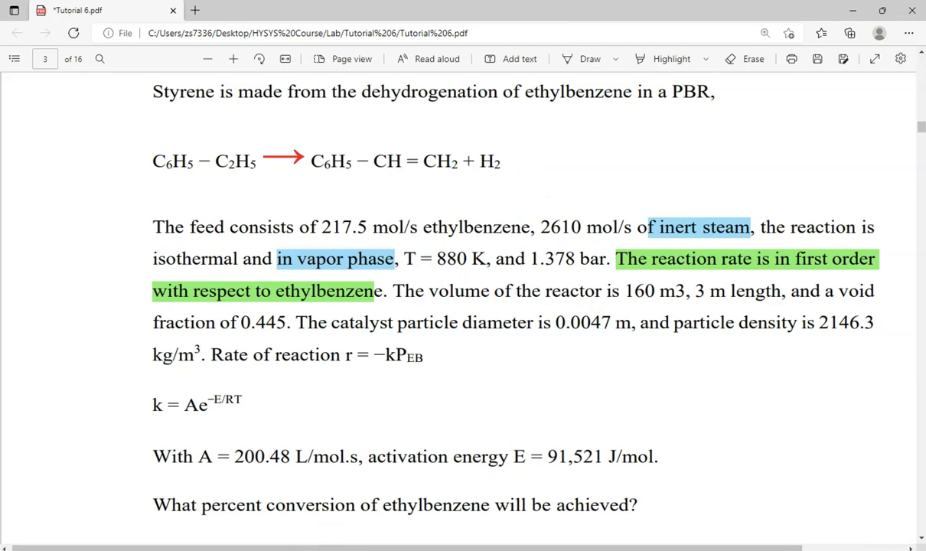
Return to the kinetic reaction in Aspen HYSYS and set its reaction phase to VapourPhase and rate units to gmole/L-s
left_click(458, 506)
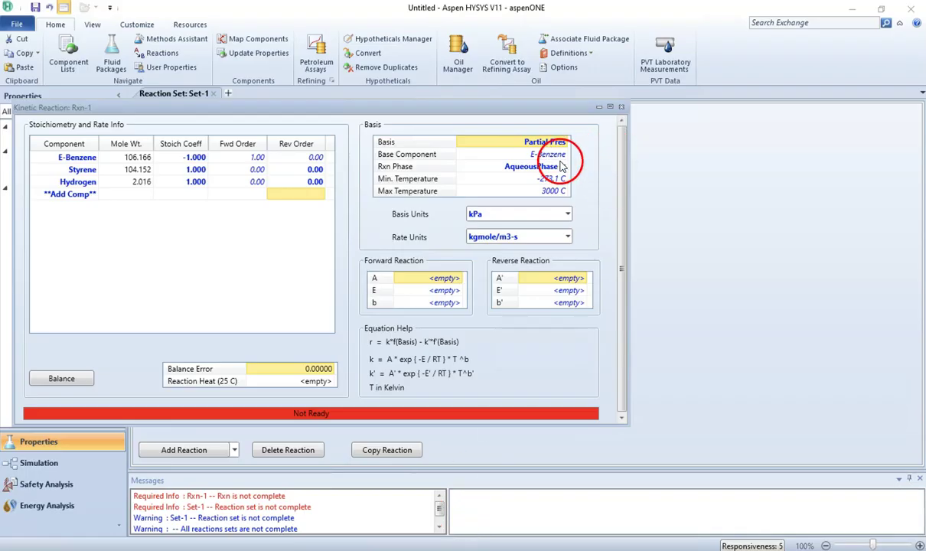
left_click(564, 169)
left_click(496, 198)
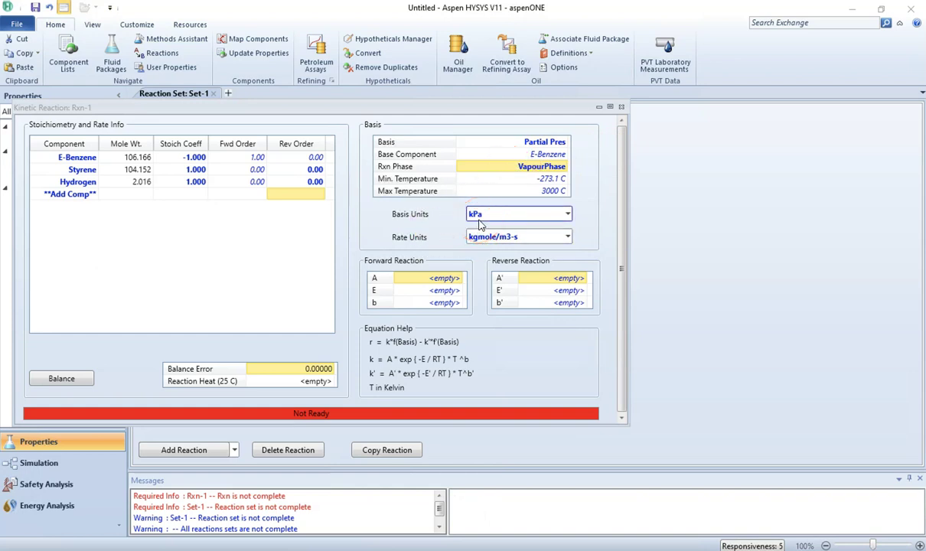
left_click(568, 238)
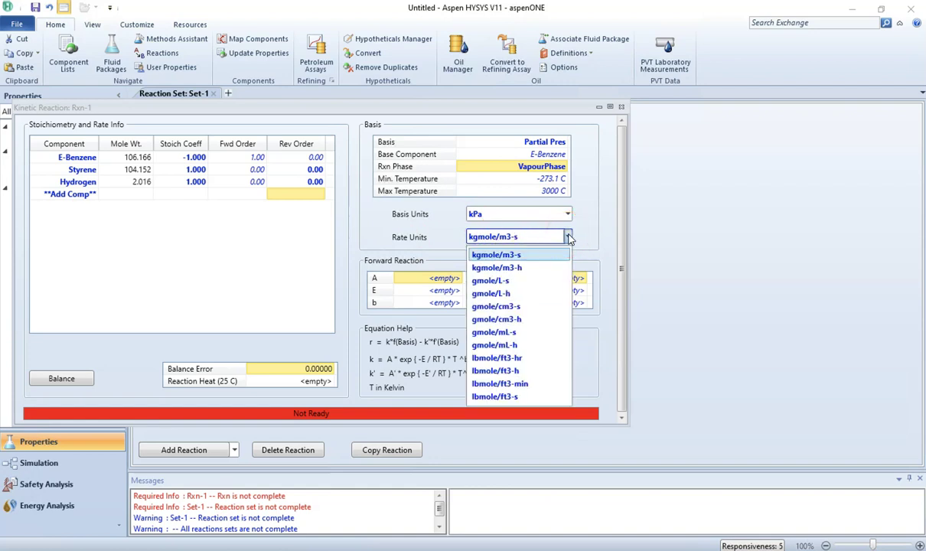
left_click(519, 281)
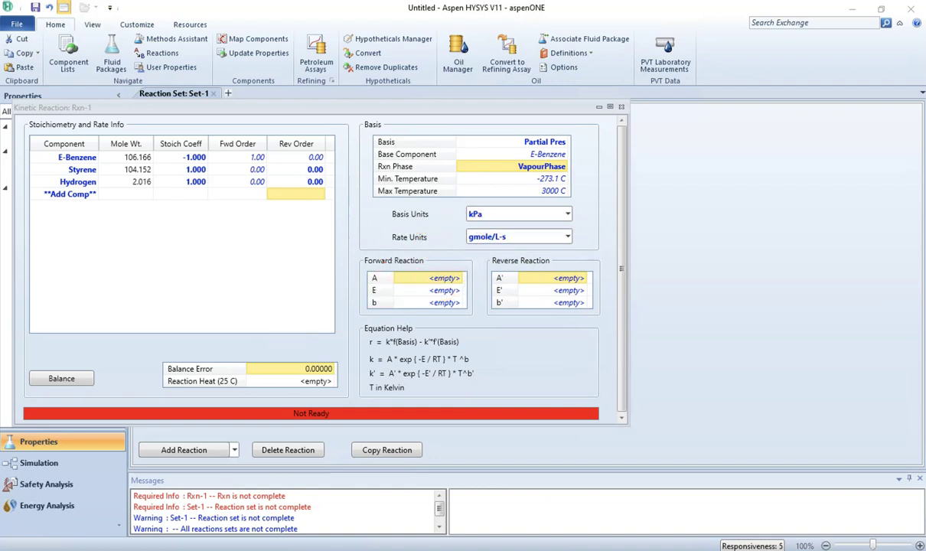
Switch to the tutorial PDF and highlight "200.48 L/mol.s" and "E = 91,521 J/mol" in pink
key("alt+Tab")
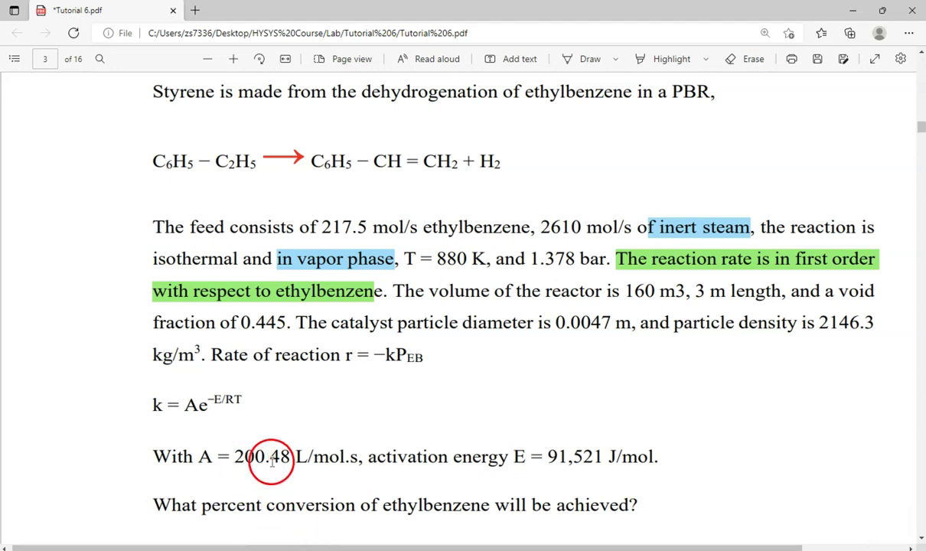
left_click_drag(230, 456, 355, 458)
mouse_move(385, 394)
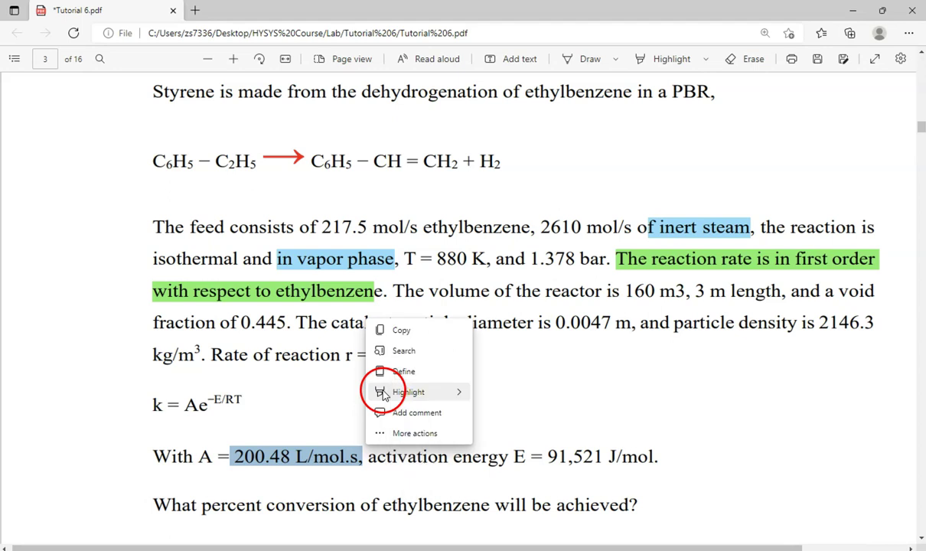
left_click(502, 452)
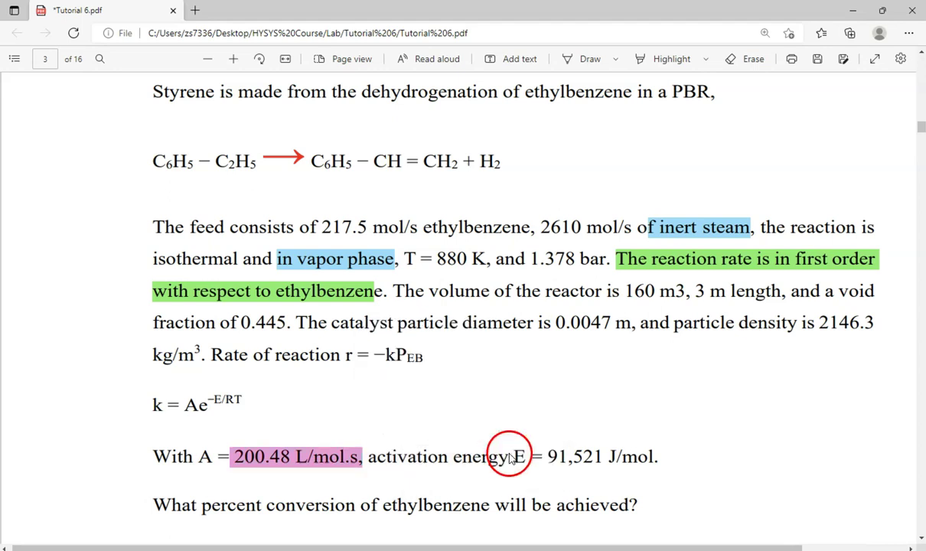
left_click_drag(499, 457, 660, 455)
mouse_move(683, 386)
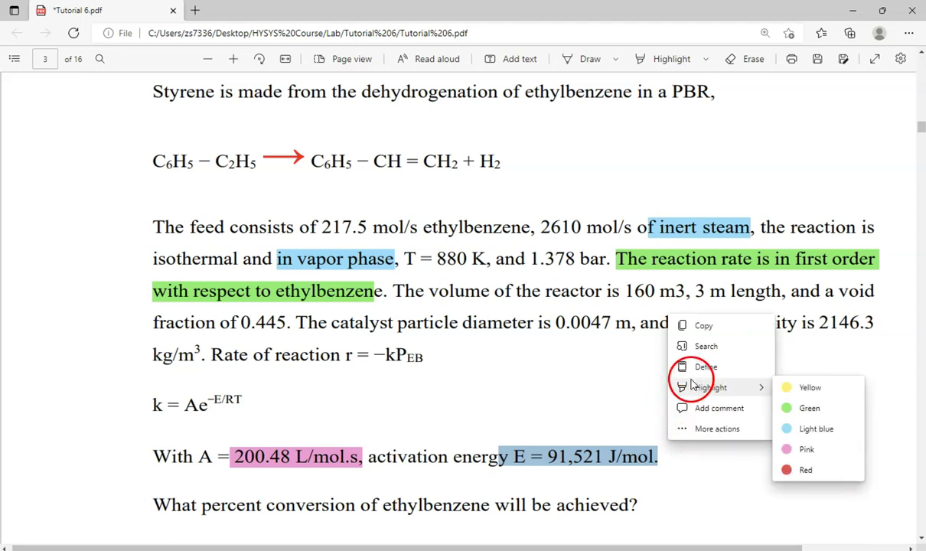
left_click(788, 448)
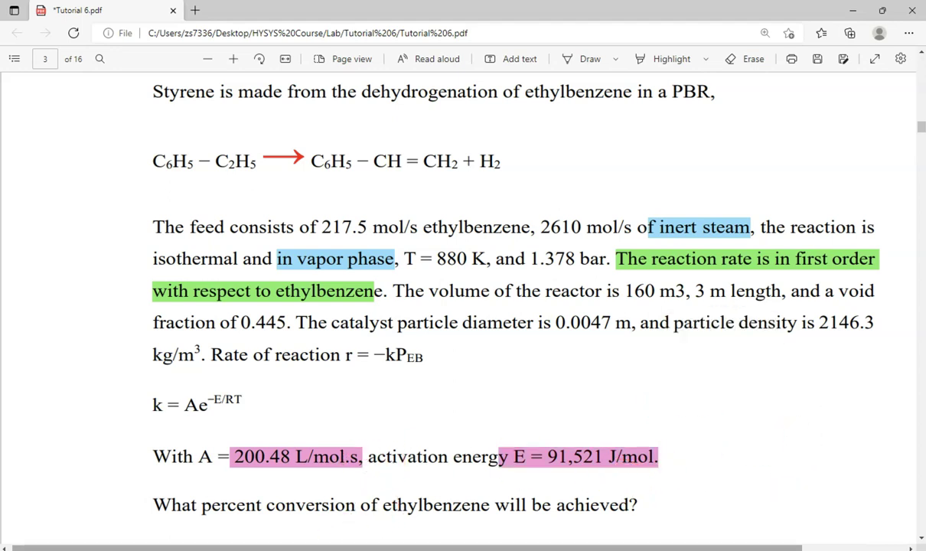
Return to the kinetic reaction in Aspen HYSYS and set the forward reaction's A to 200.48 and E to 91521
left_click(465, 505)
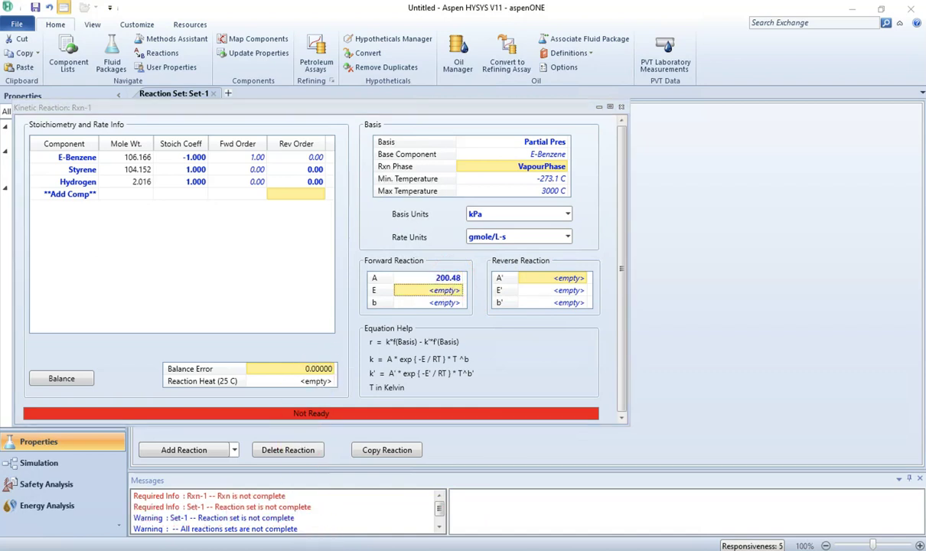
key("alt+Tab")
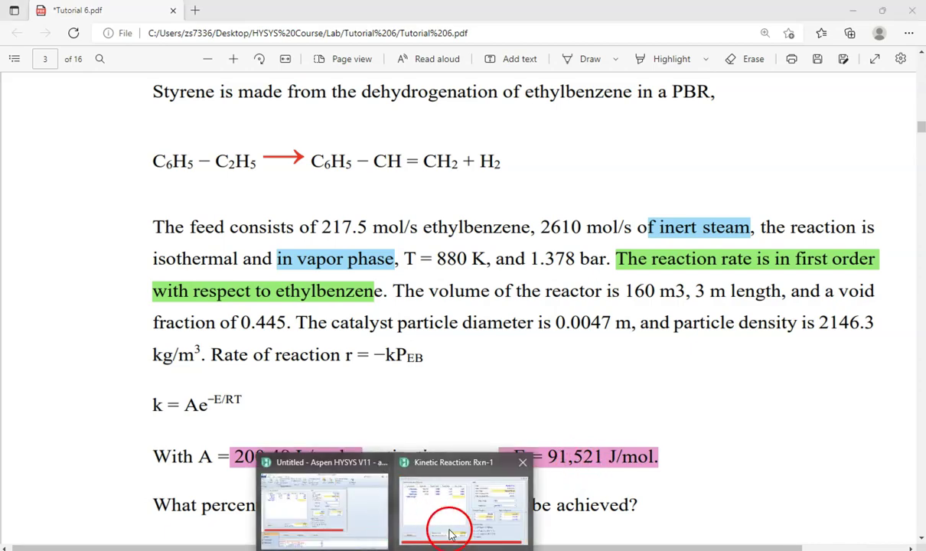
left_click(445, 528)
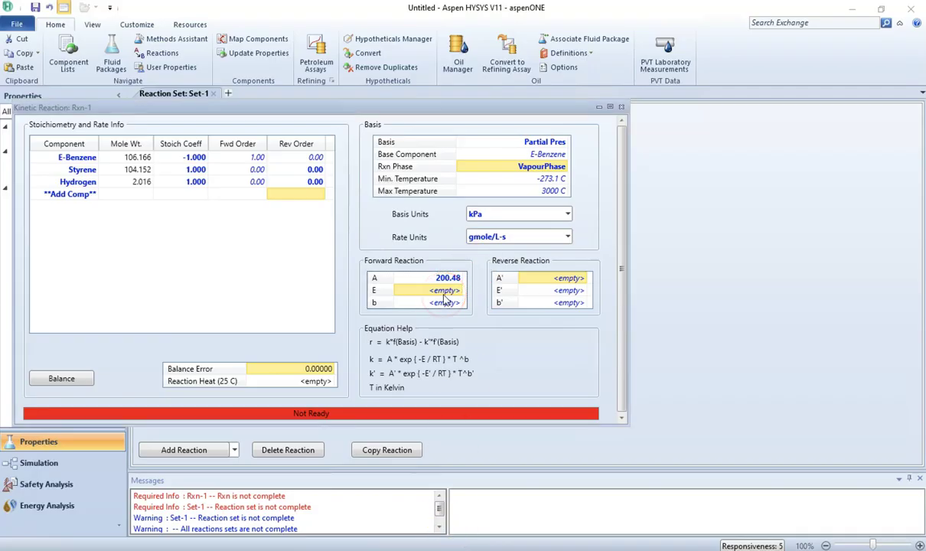
type("91521")
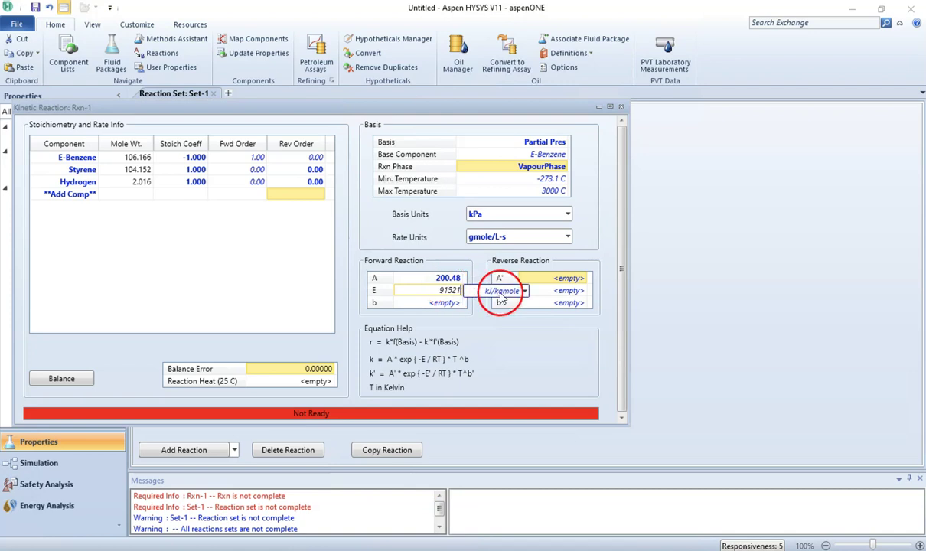
key("Return")
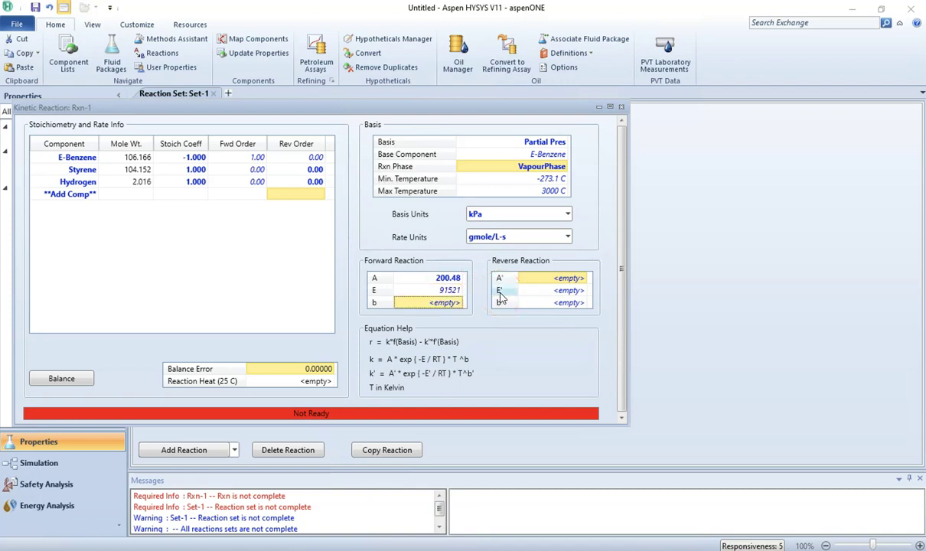
Check the tutorial PDF's kinetic data again and review the completed kinetic reaction in Aspen HYSYS
left_click(374, 412)
key("alt+Tab")
left_click(511, 459)
mouse_move(394, 550)
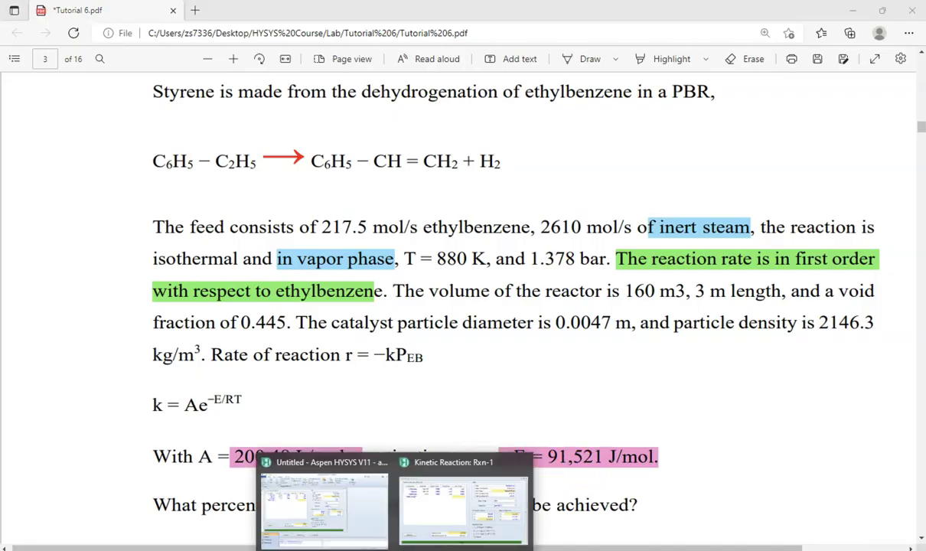
left_click(459, 501)
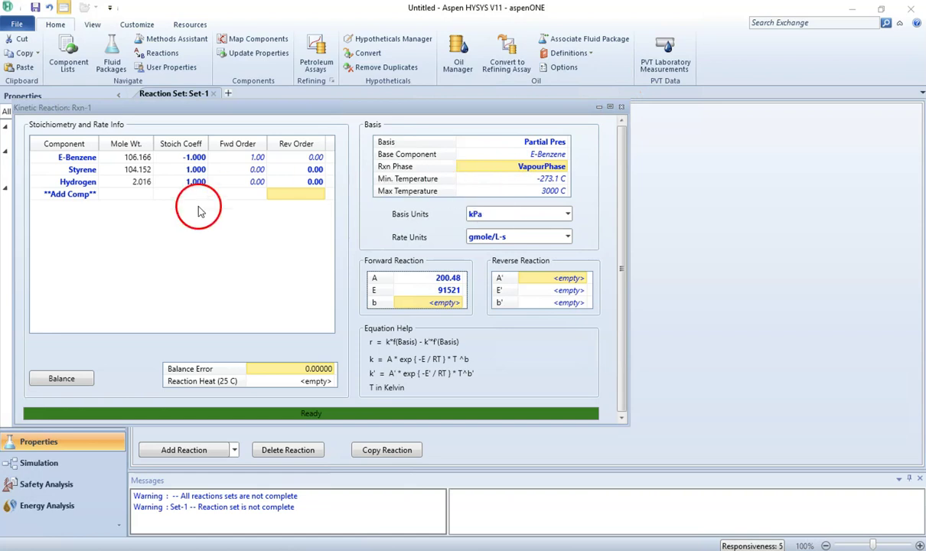
left_click(92, 198)
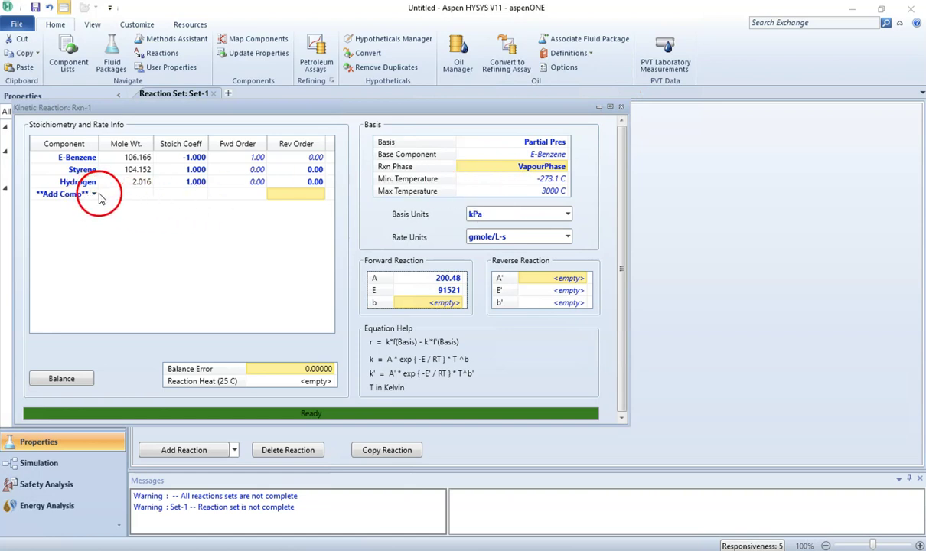
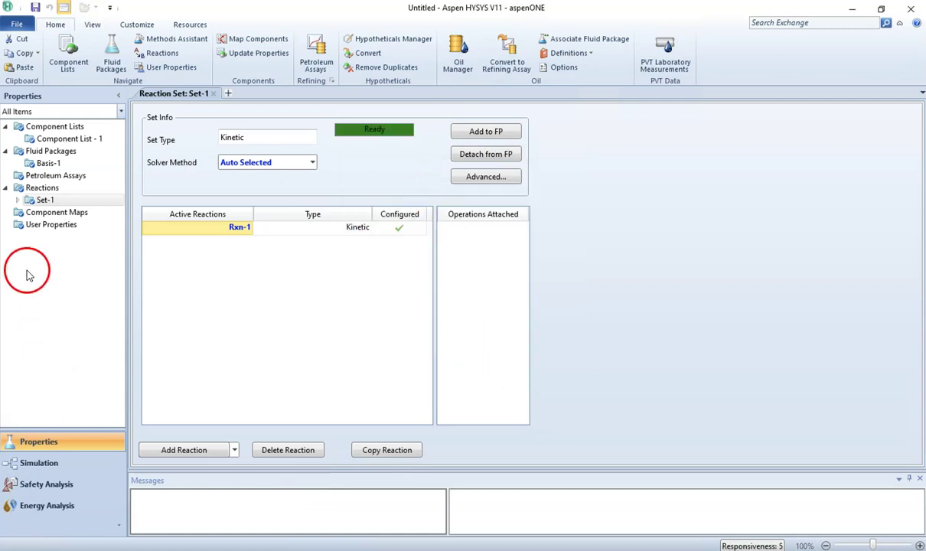
Enter the simulation environment, place a plug flow reactor on the flowsheet and close the model palette
left_click(40, 465)
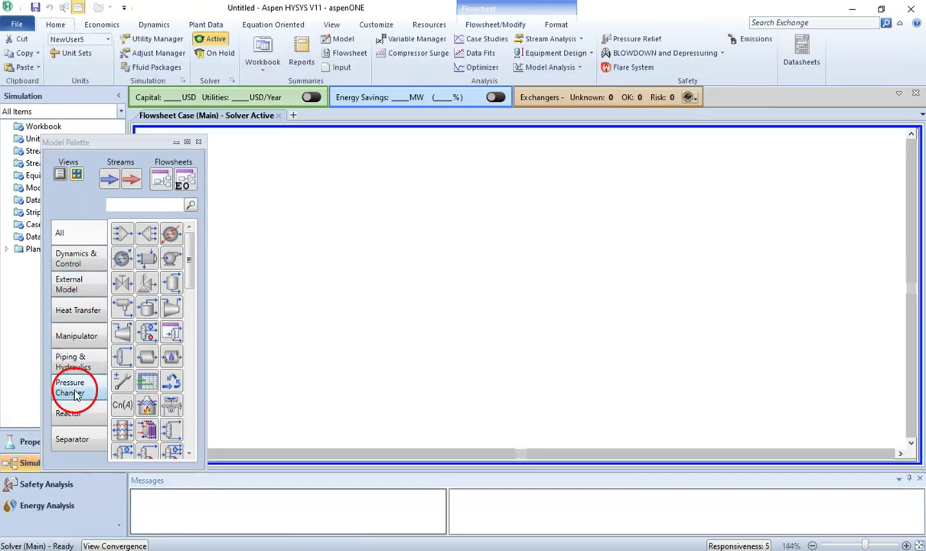
left_click(73, 415)
left_click_drag(148, 235, 438, 255)
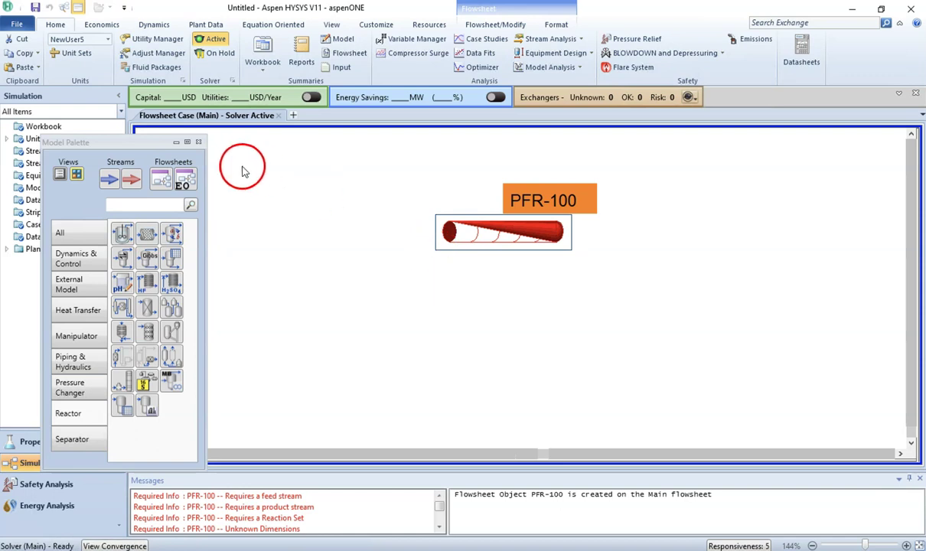
left_click(198, 143)
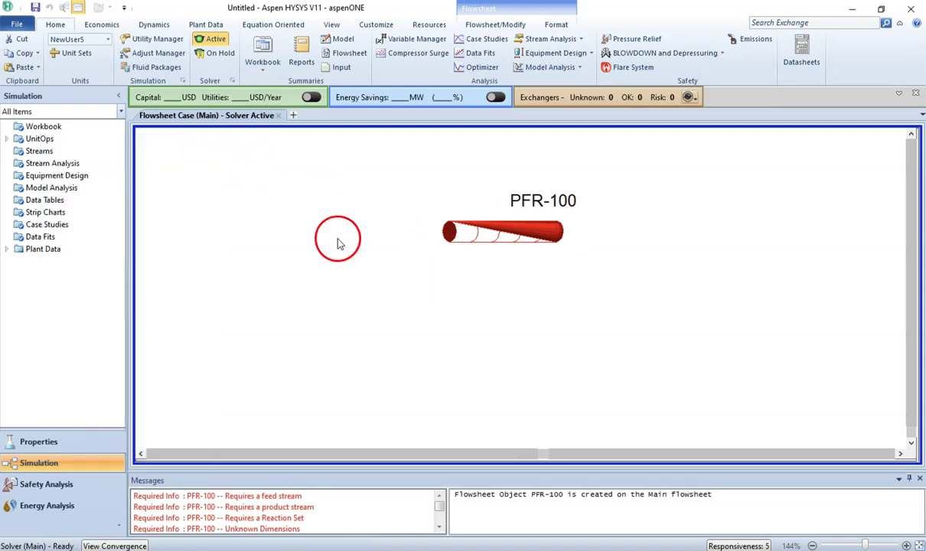
Connect the plug flow reactor to inlet stream Feed, outlet stream Product and energy stream Q, and inspect the connections on the flowsheet
double_click(479, 235)
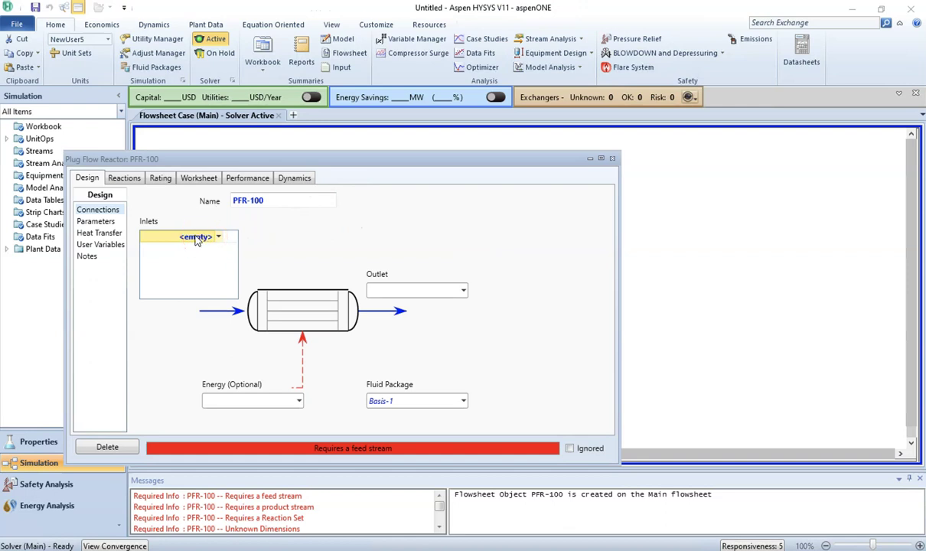
type("P")
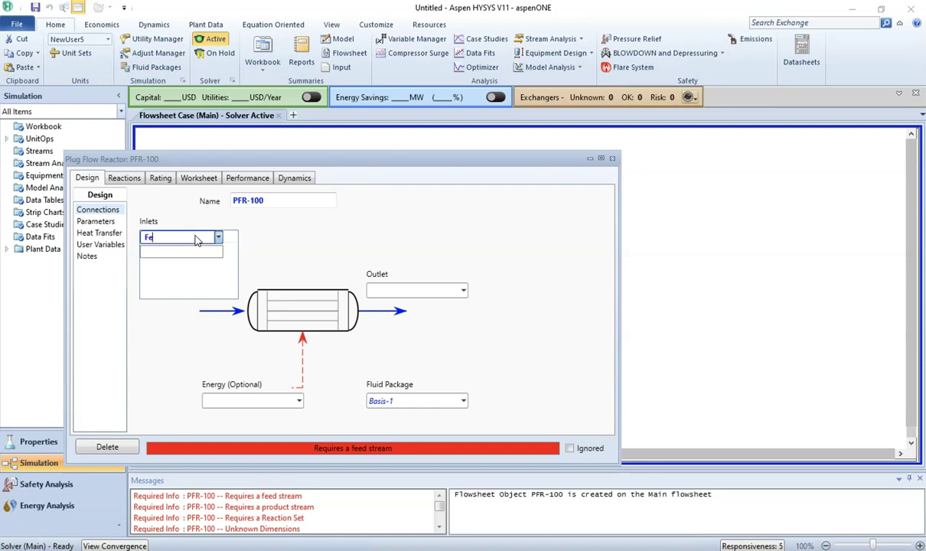
type("eed")
left_click(391, 290)
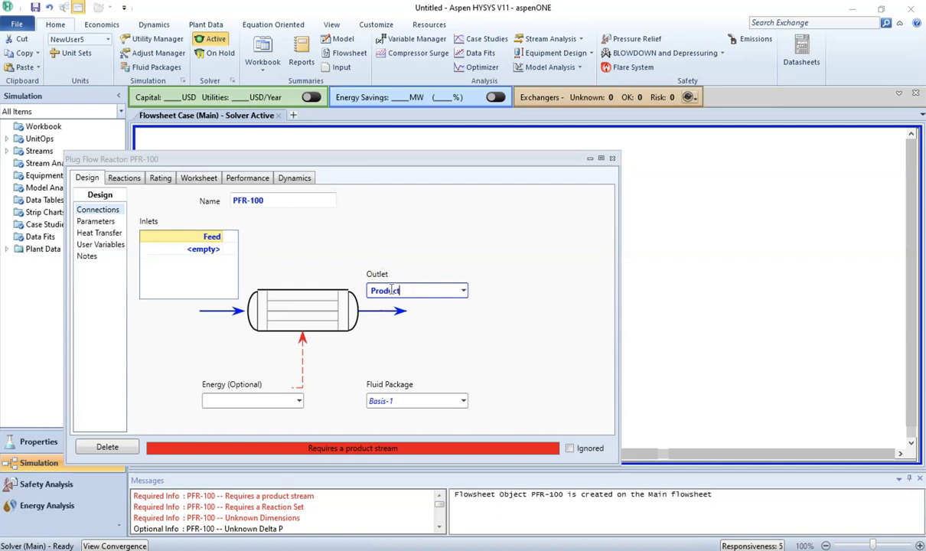
type("Product")
left_click(274, 398)
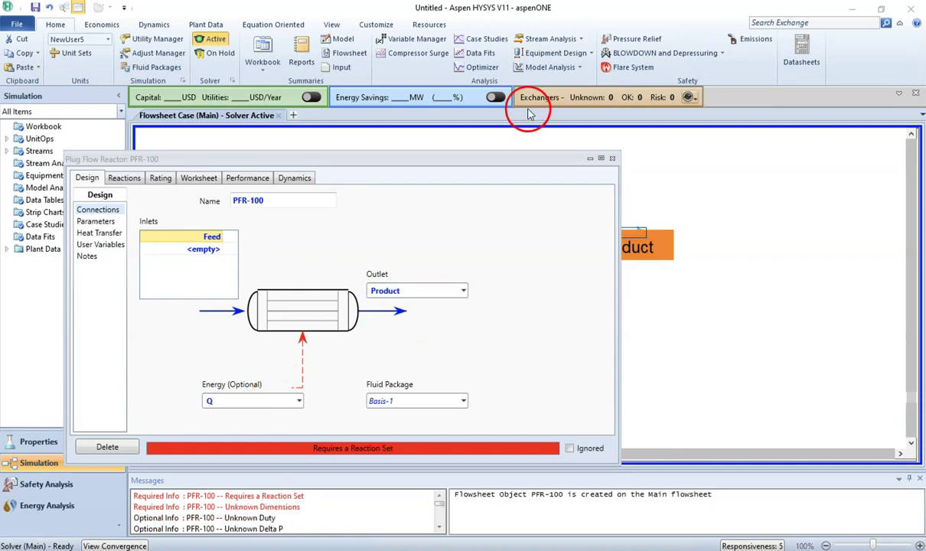
left_click_drag(472, 158, 557, 371)
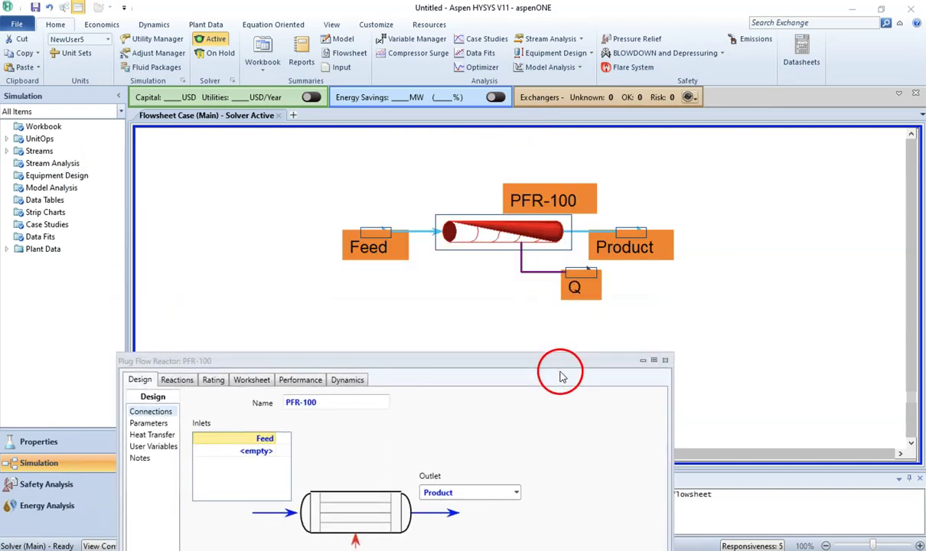
left_click(534, 303)
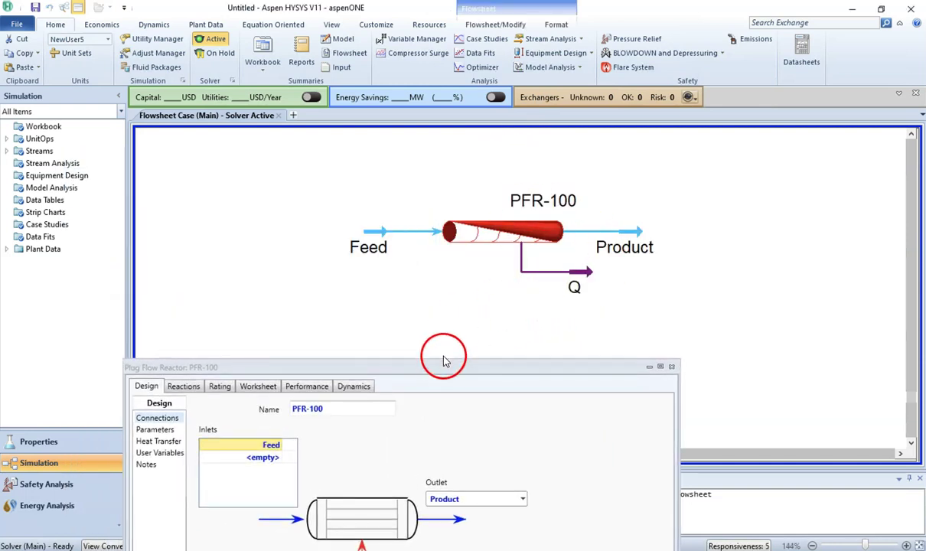
left_click_drag(443, 366, 412, 155)
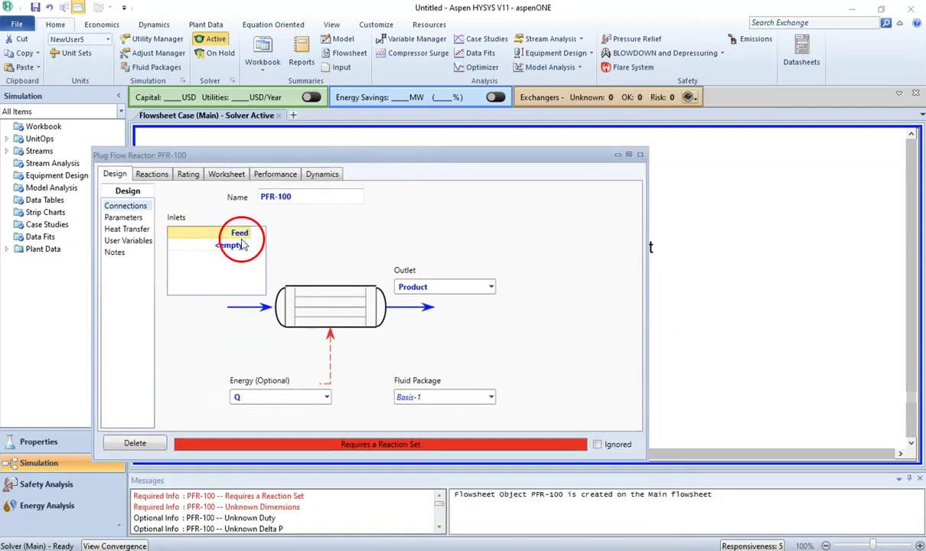
Assign reaction set Set-1 to the plug flow reactor
left_click(157, 175)
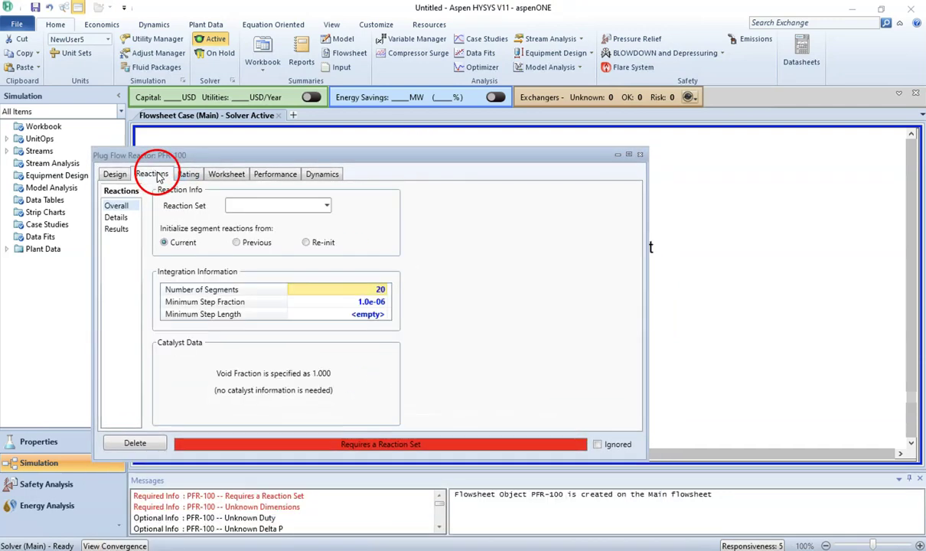
left_click(327, 207)
left_click(295, 223)
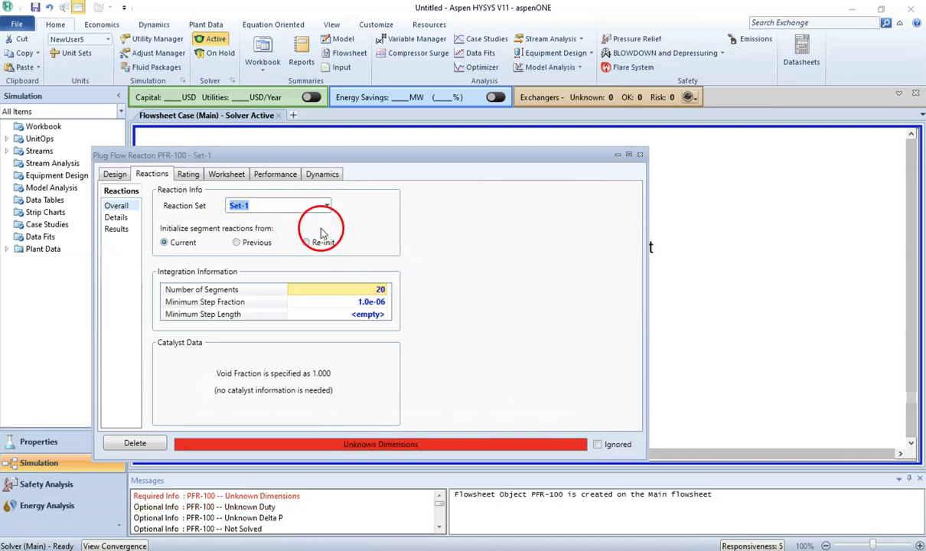
left_click(368, 212)
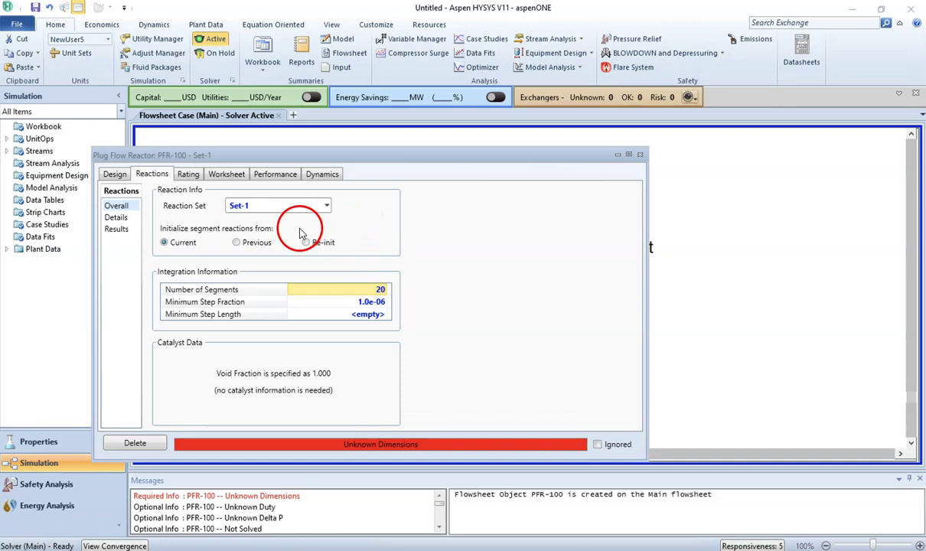
Open the reactor's tube sizing, switch to the tutorial PDF and highlight "volume of the reactor is 160 m3" in light blue
left_click(189, 175)
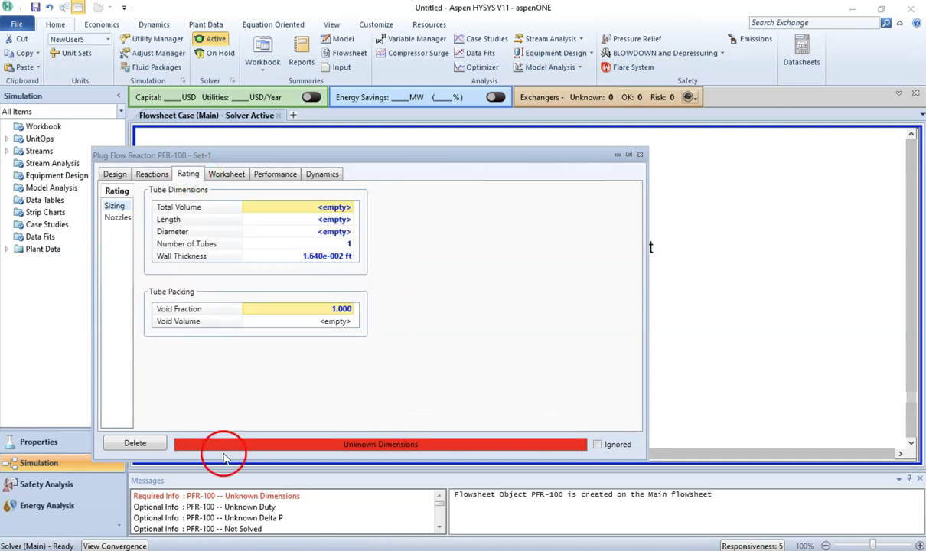
key("alt+Tab")
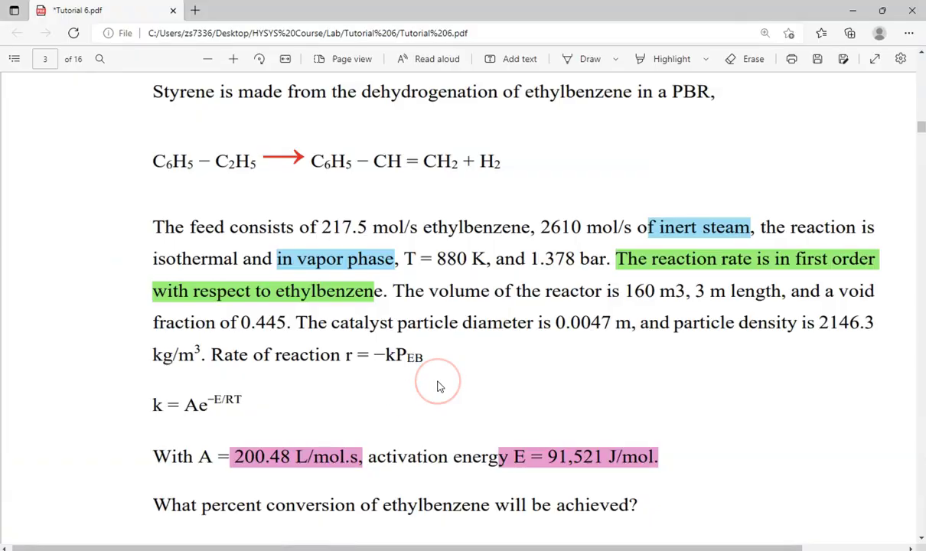
left_click_drag(430, 292, 667, 297)
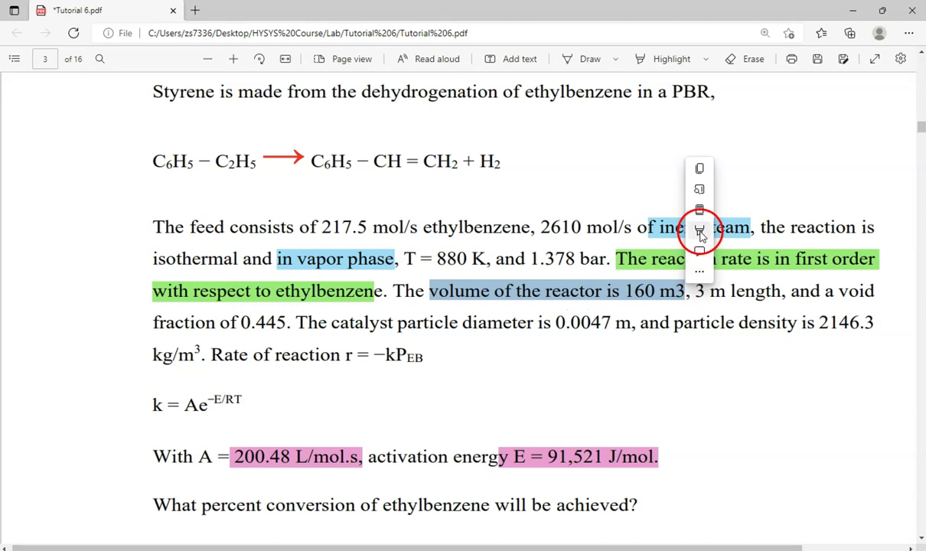
mouse_move(701, 233)
left_click(817, 274)
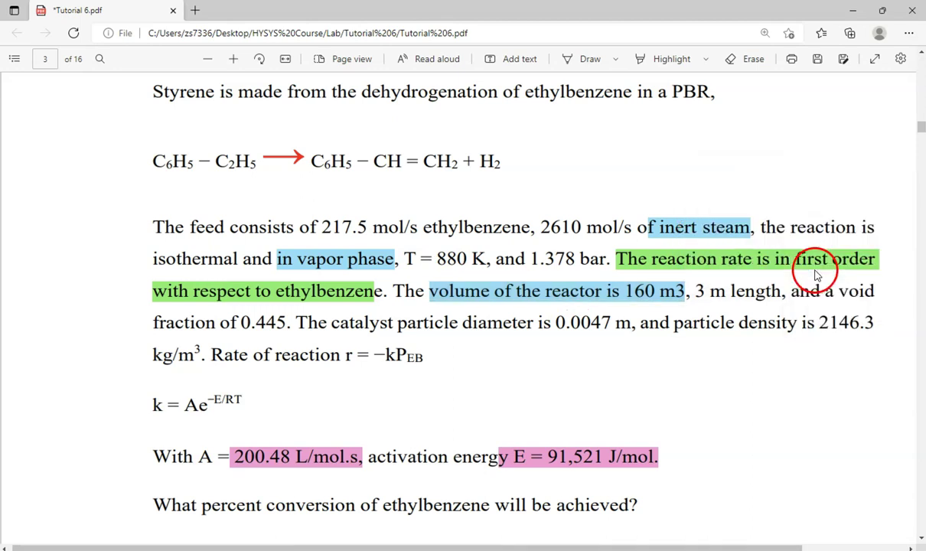
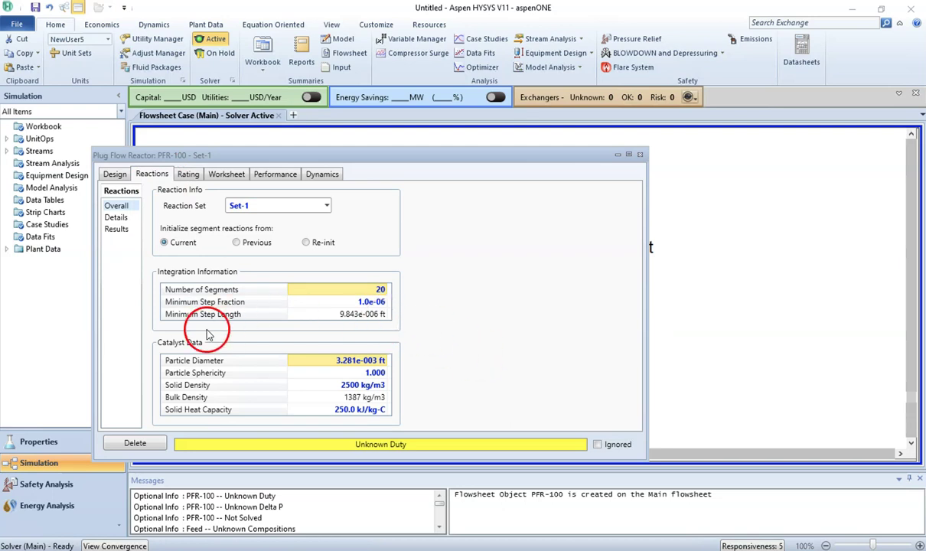
Highlight "catalyst particle diameter is 0.0047 m" in green in the tutorial PDF, and set the reactor's catalyst particle diameter to 0.0047 m in Aspen HYSYS
key("alt+Tab")
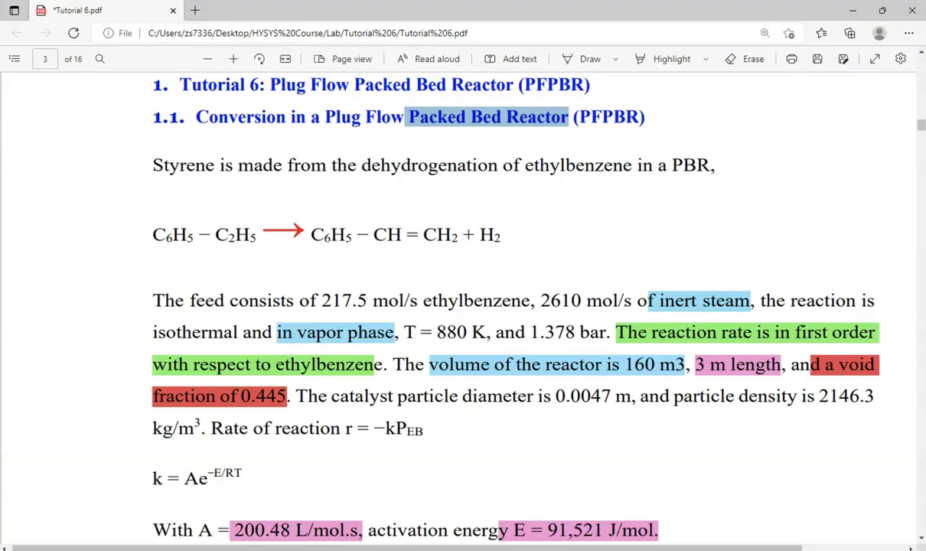
mouse_move(332, 397)
left_mouse_down()
mouse_move(546, 410)
mouse_move(630, 397)
left_mouse_up()
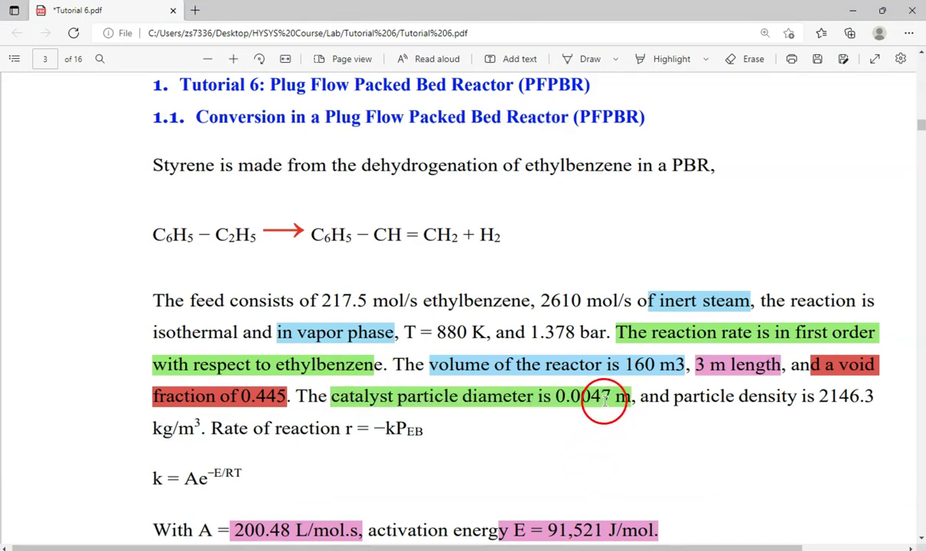
left_click(401, 536)
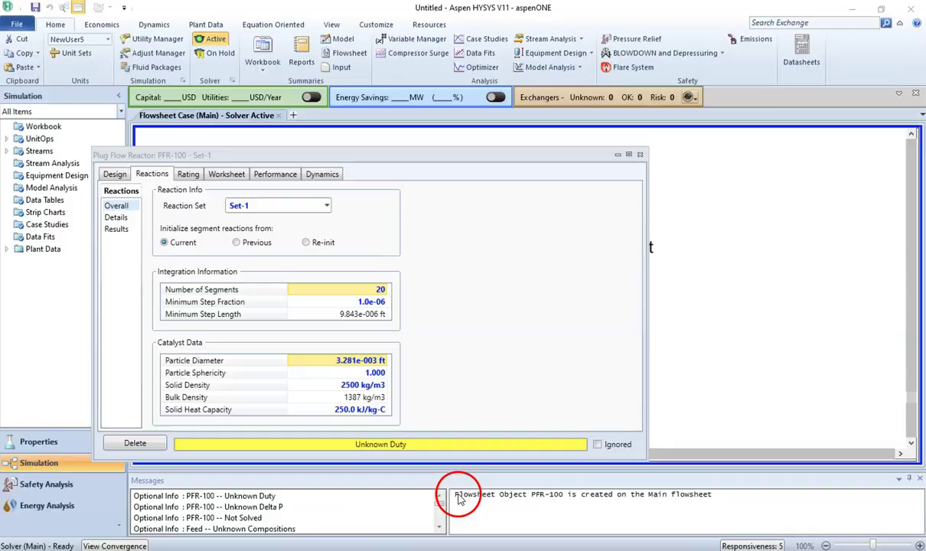
type("0")
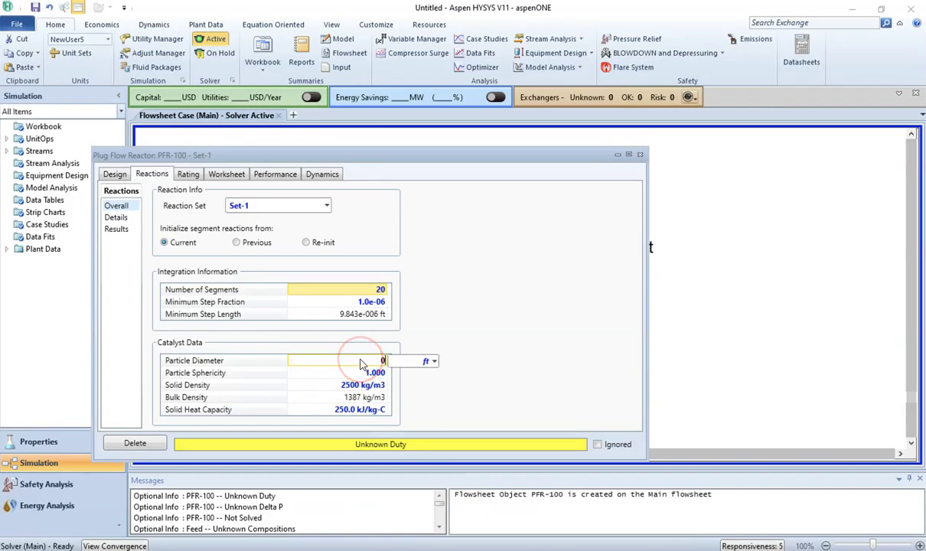
type(".0047")
left_click(427, 360)
left_click(418, 383)
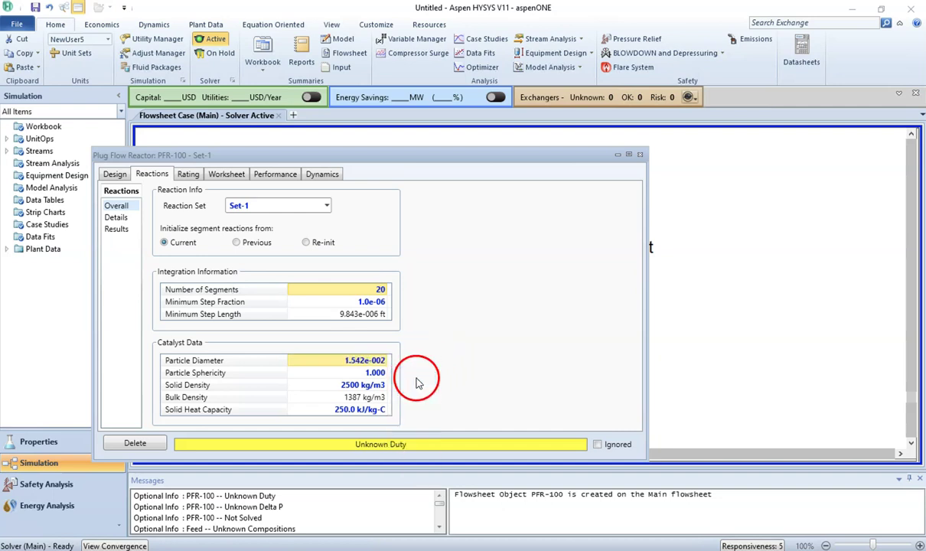
Switch to the tutorial PDF and highlight "particle density is 2146.3 kg/m3" in light blue
left_click(311, 484)
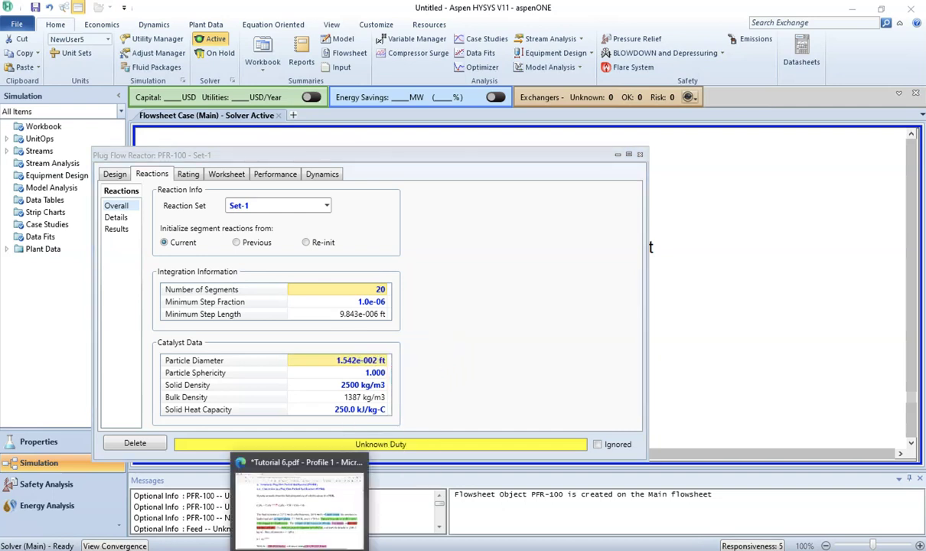
left_click(295, 517)
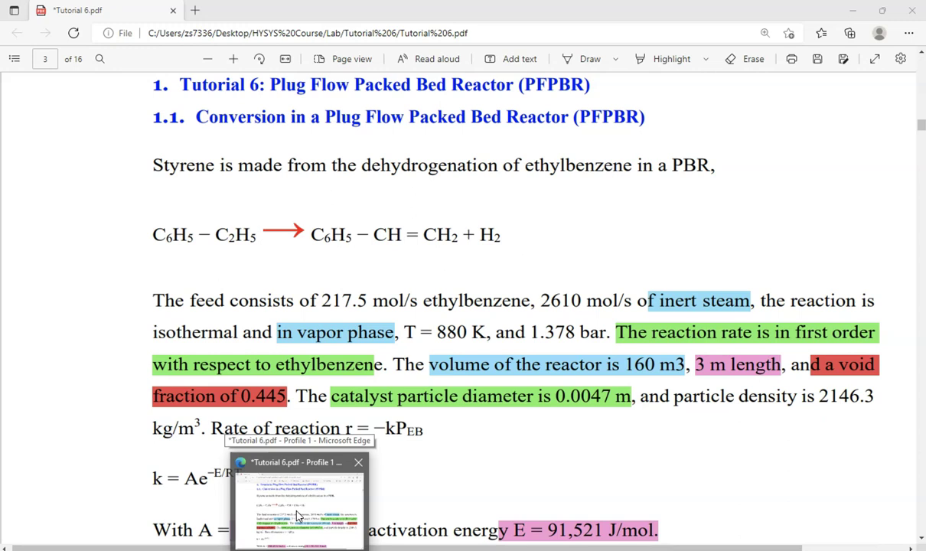
left_click_drag(676, 397, 198, 427)
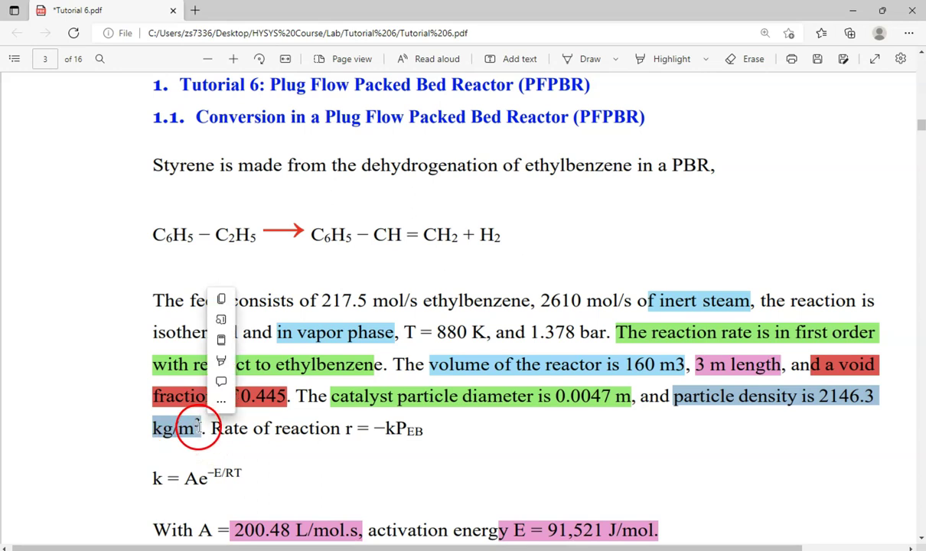
mouse_move(224, 359)
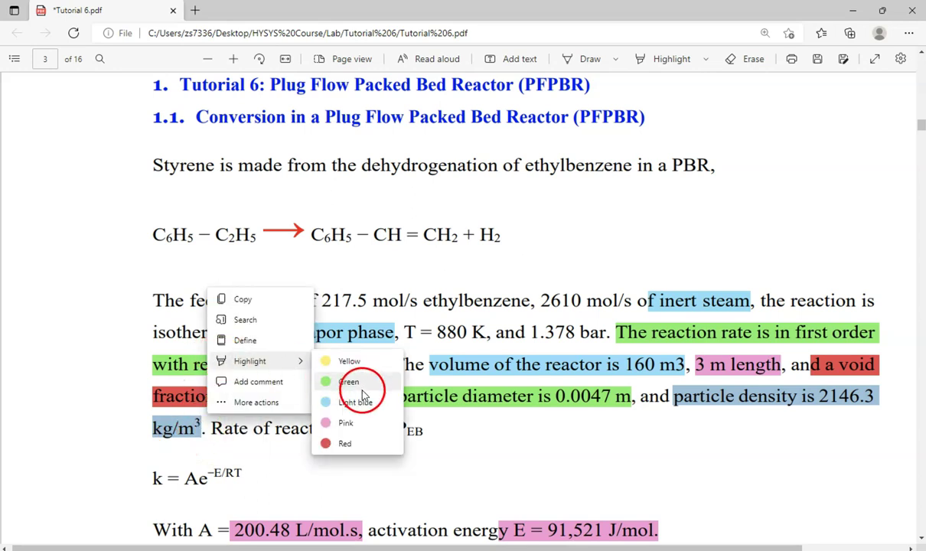
left_click(364, 402)
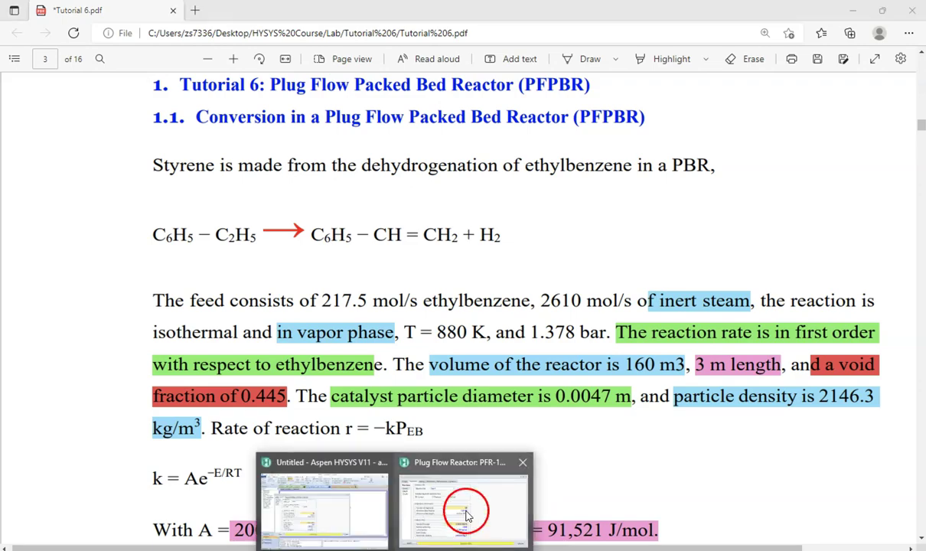
Switch back to Aspen HYSYS and set the catalyst's solid density to 2146.3 kg/m3, rechecking the entry
left_click(442, 487)
left_click(362, 385)
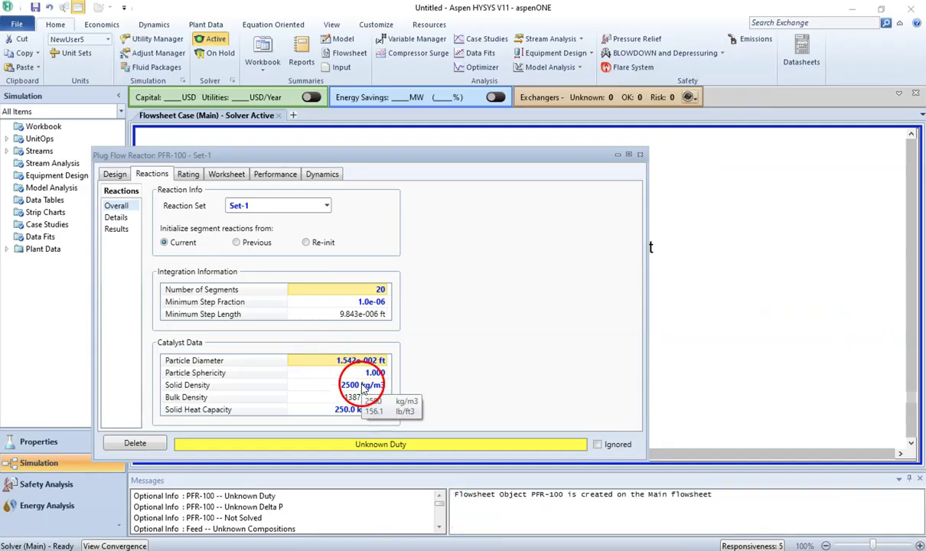
type("2146.")
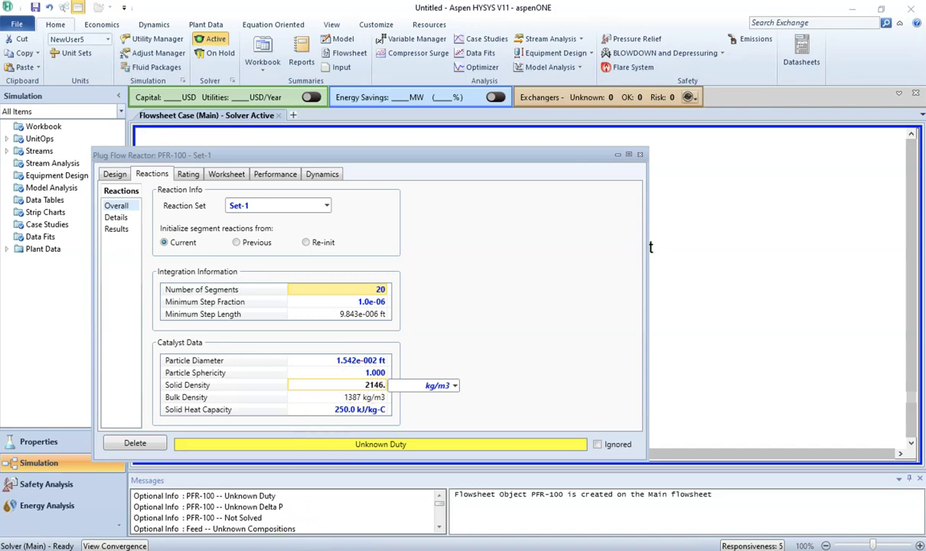
key("alt+Tab")
left_click(407, 491)
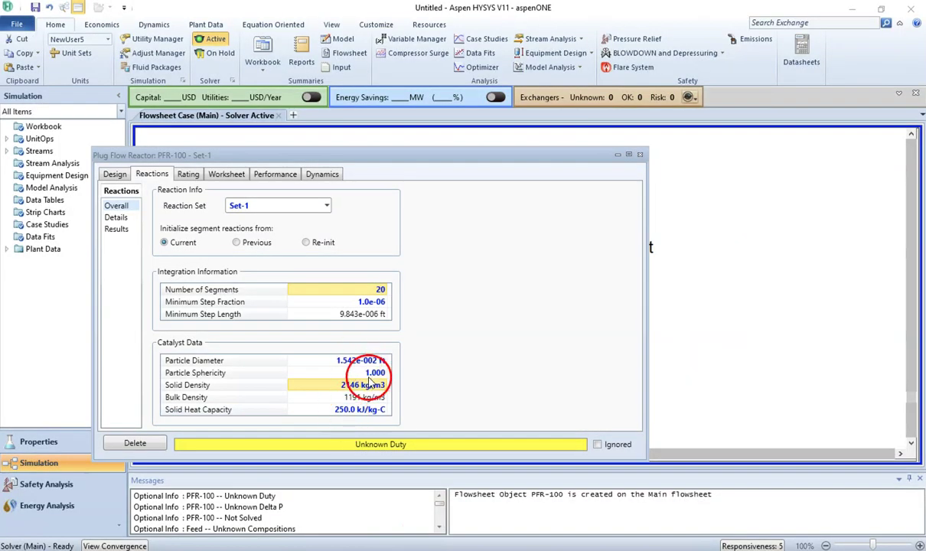
type("2146.")
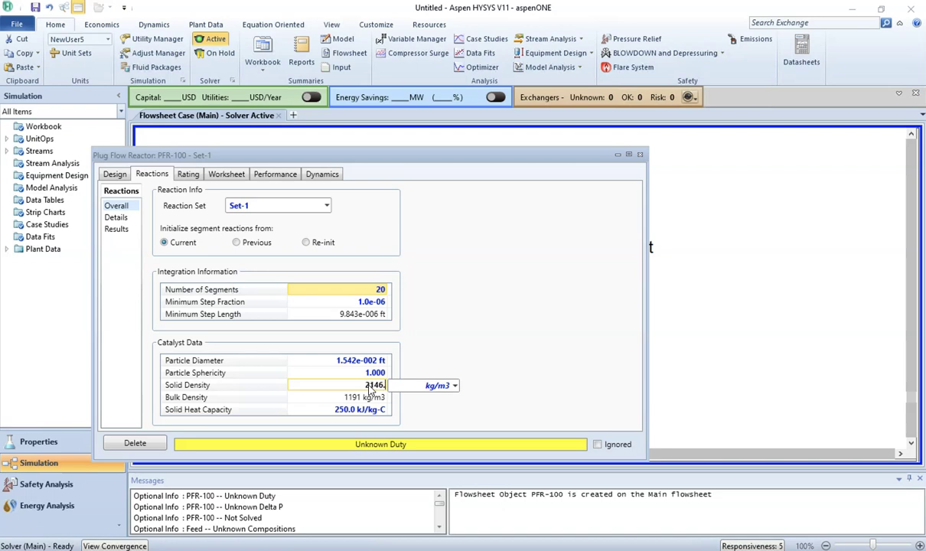
key("Return")
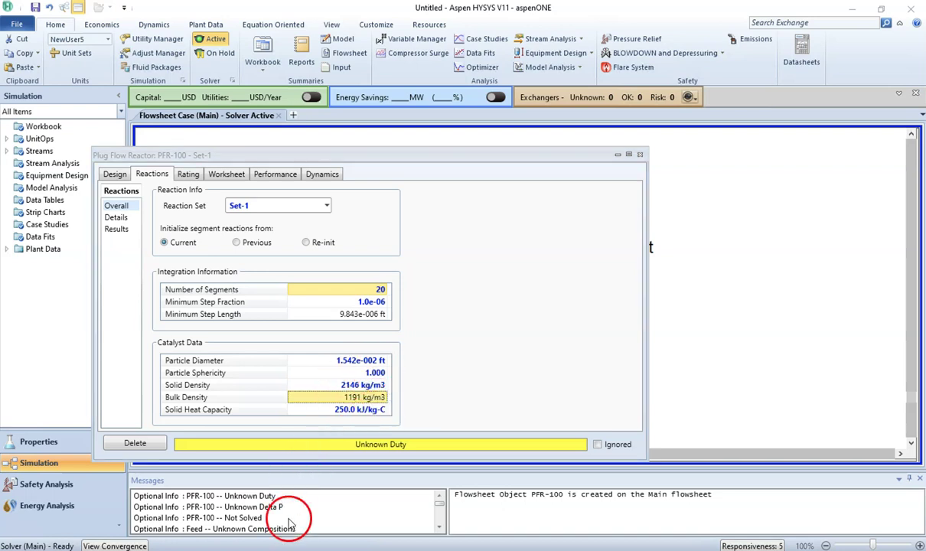
Compare the tutorial PDF's problem statement with the reactor's catalyst data, including bulk density and solid heat capacity, and review the tube dimensions
key("alt+Tab")
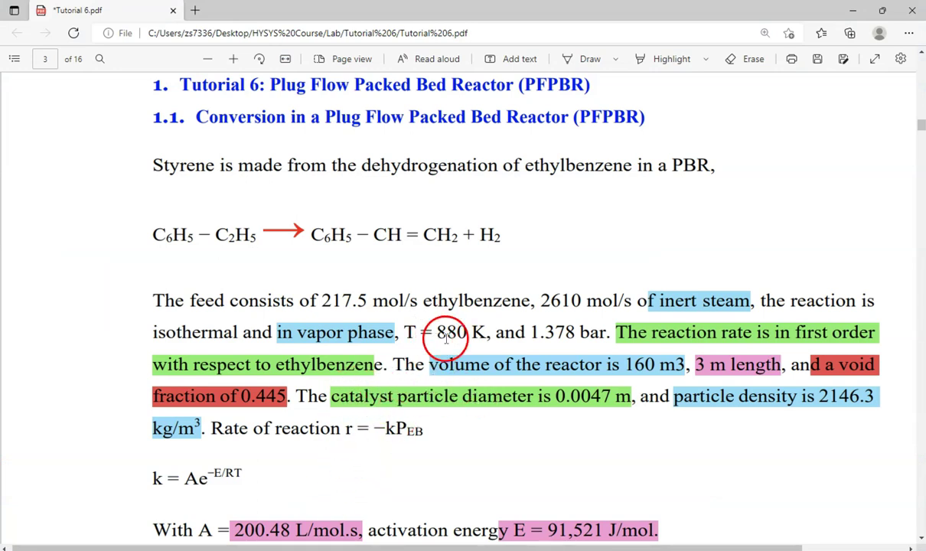
mouse_move(382, 505)
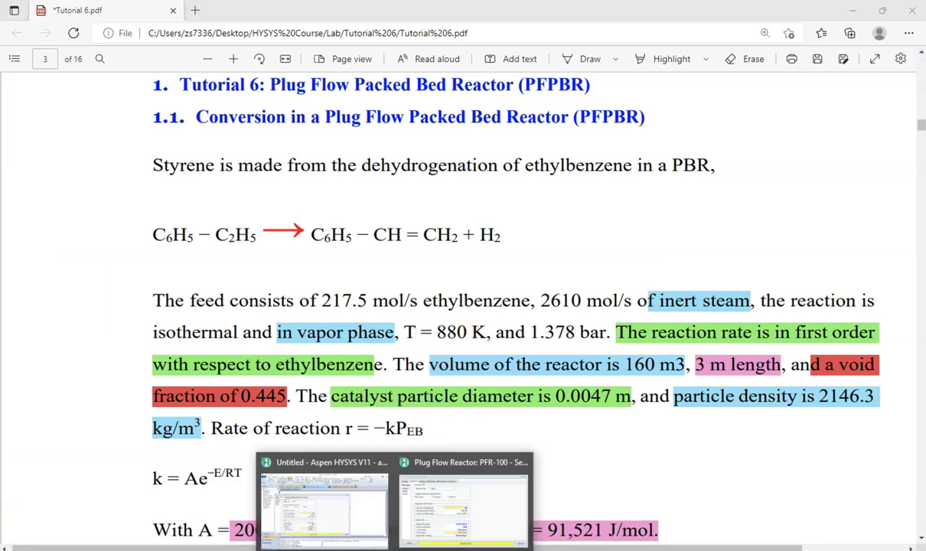
left_click(446, 514)
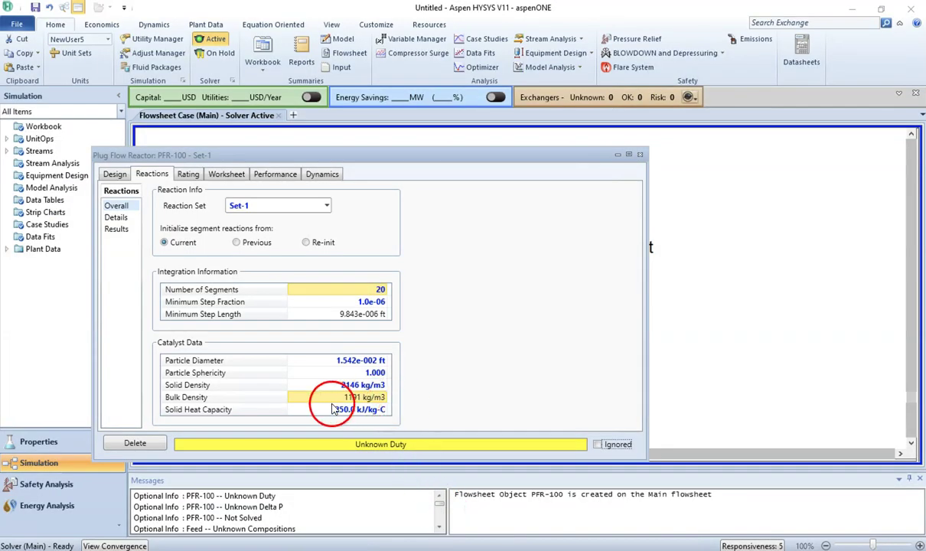
mouse_move(344, 414)
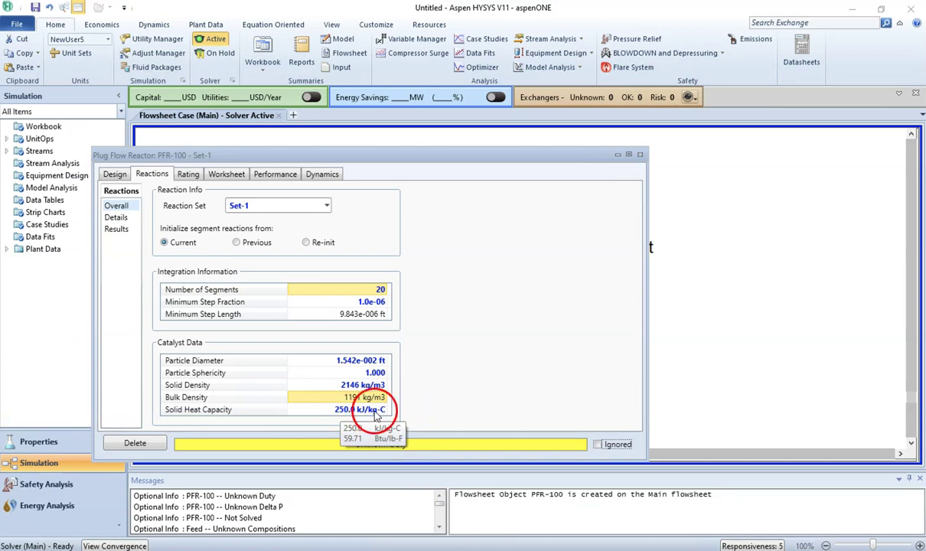
mouse_move(368, 400)
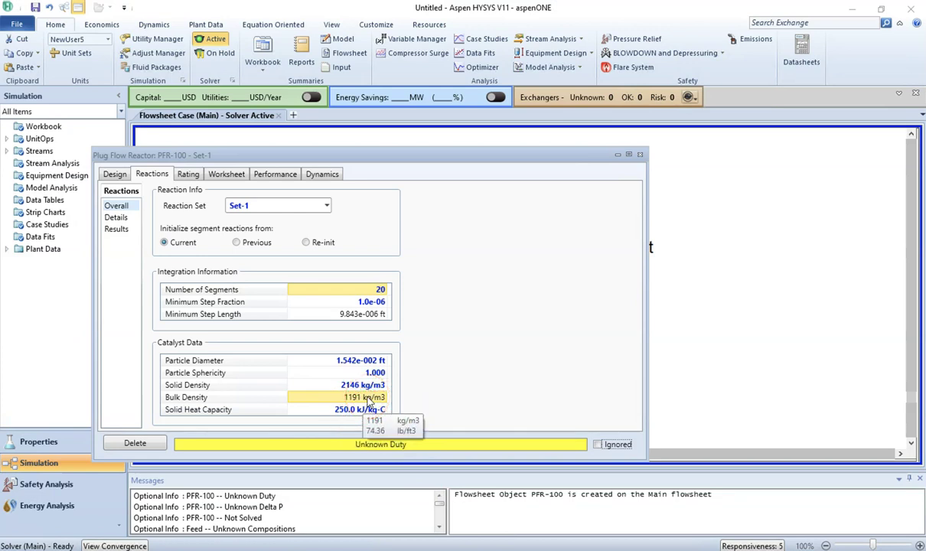
left_click(430, 366)
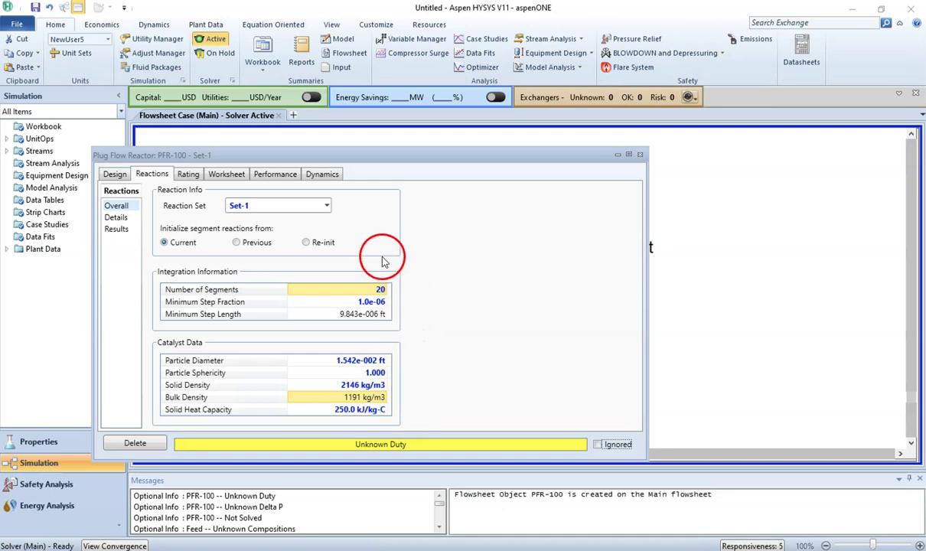
left_click(187, 175)
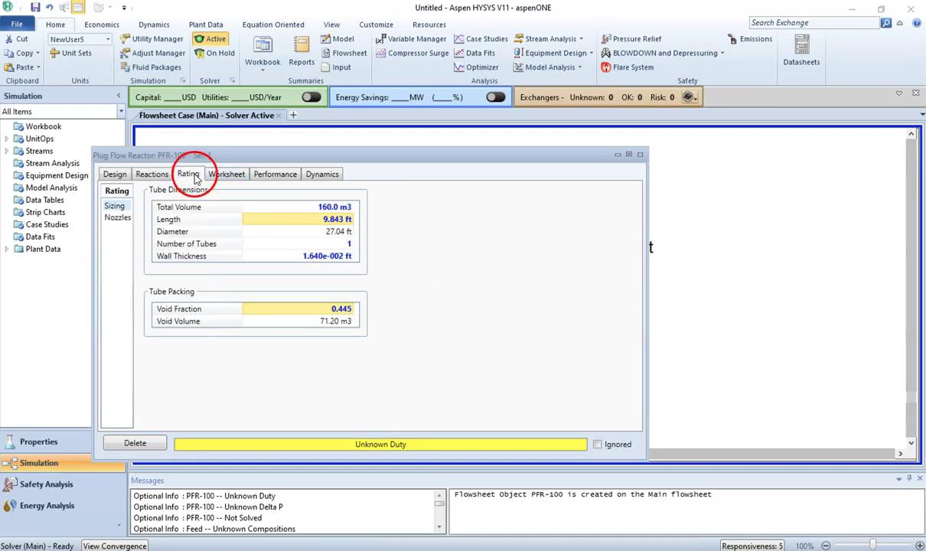
Open the reactor's stream conditions worksheet, switch to the tutorial PDF and highlight "217.5 mol/s ethylbenzene" in pink
left_click(219, 177)
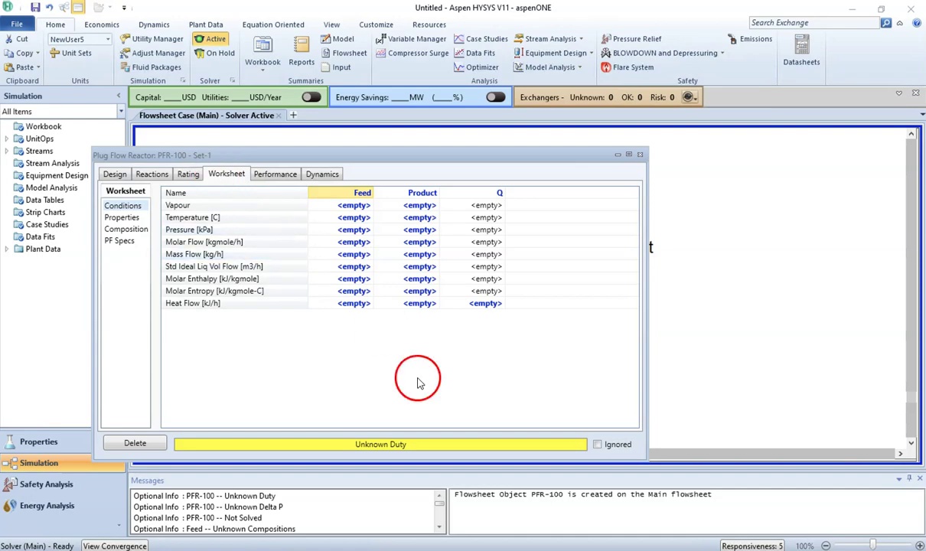
key("alt+Tab")
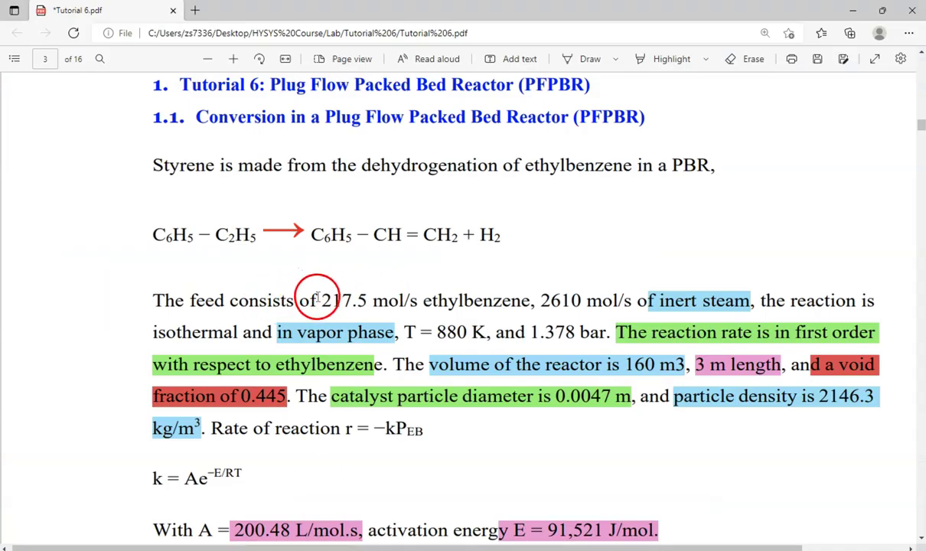
left_click_drag(321, 299, 531, 301)
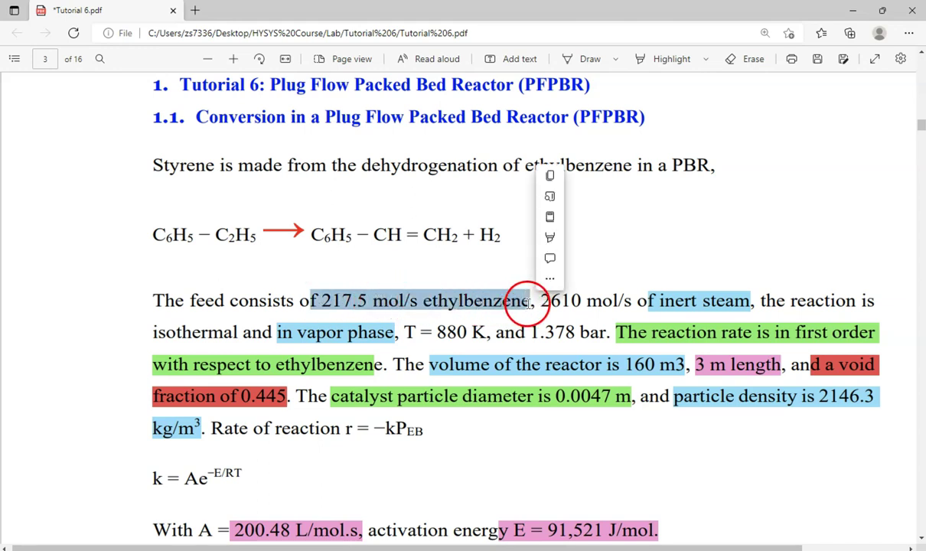
mouse_move(549, 238)
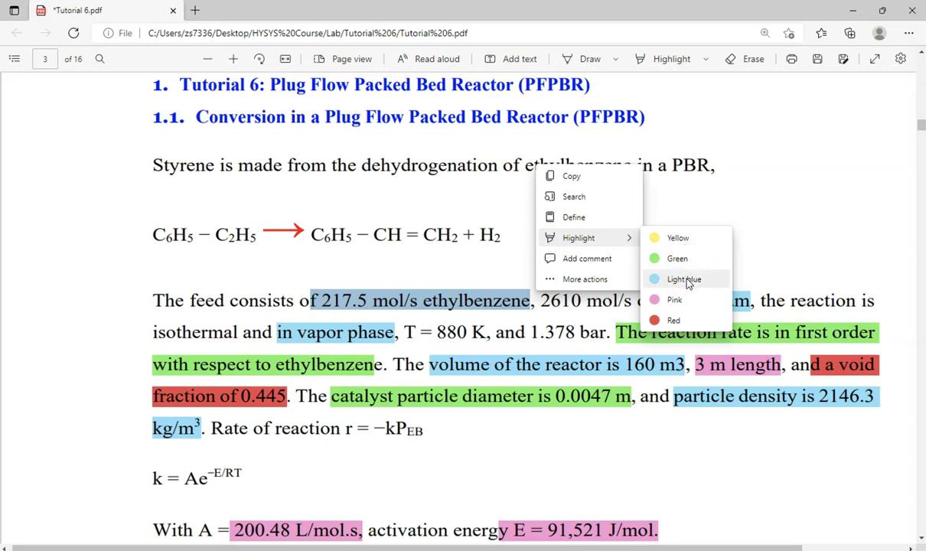
left_click(675, 301)
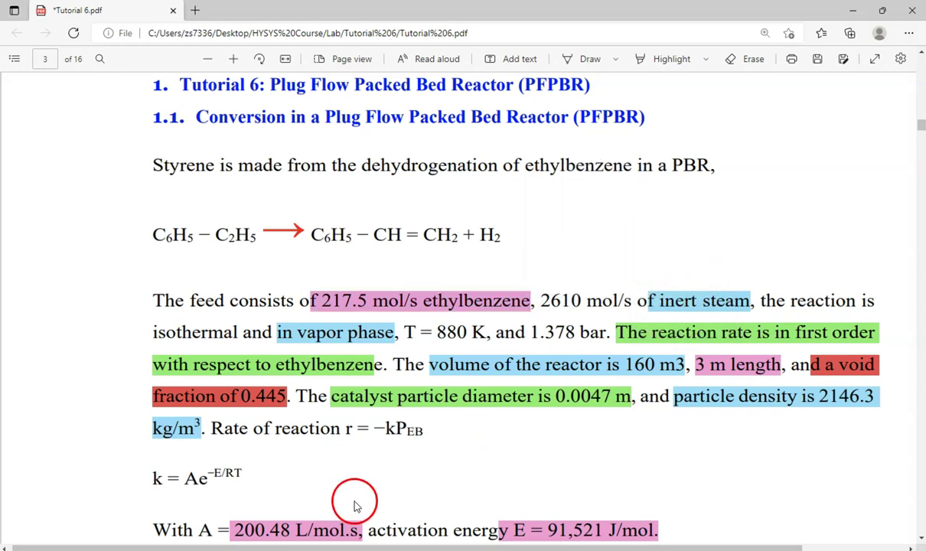
Switch back to Aspen HYSYS and set the Feed stream's molar flow to 217.5 gmole/s
left_click(409, 490)
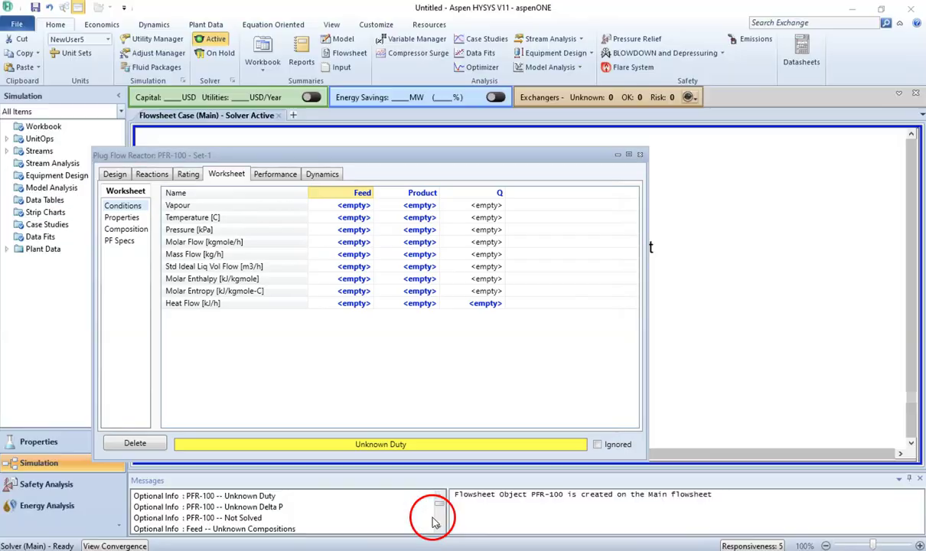
left_click(346, 242)
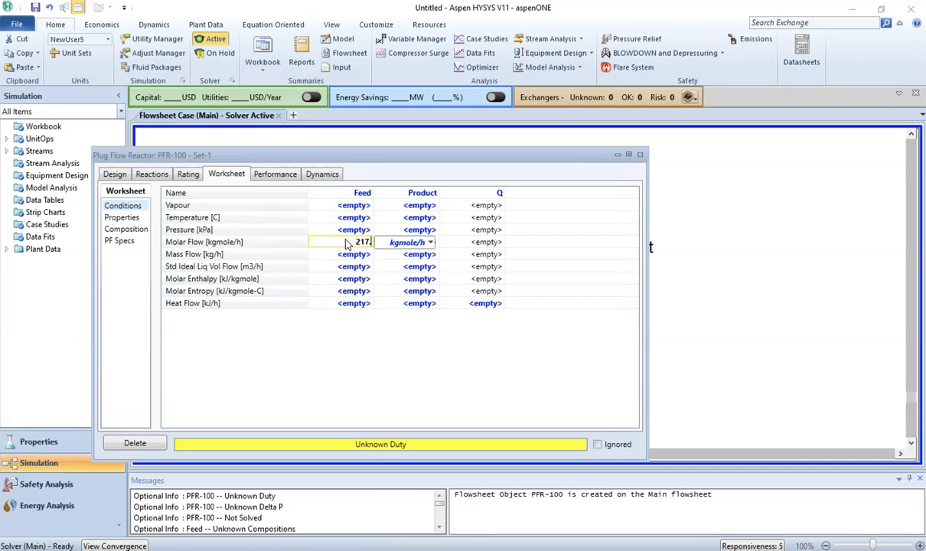
left_click(430, 242)
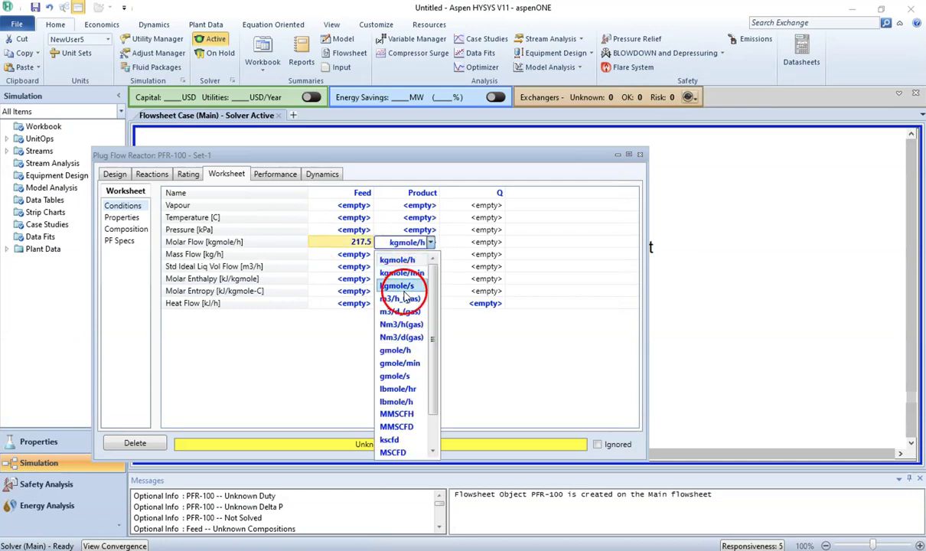
left_click(398, 376)
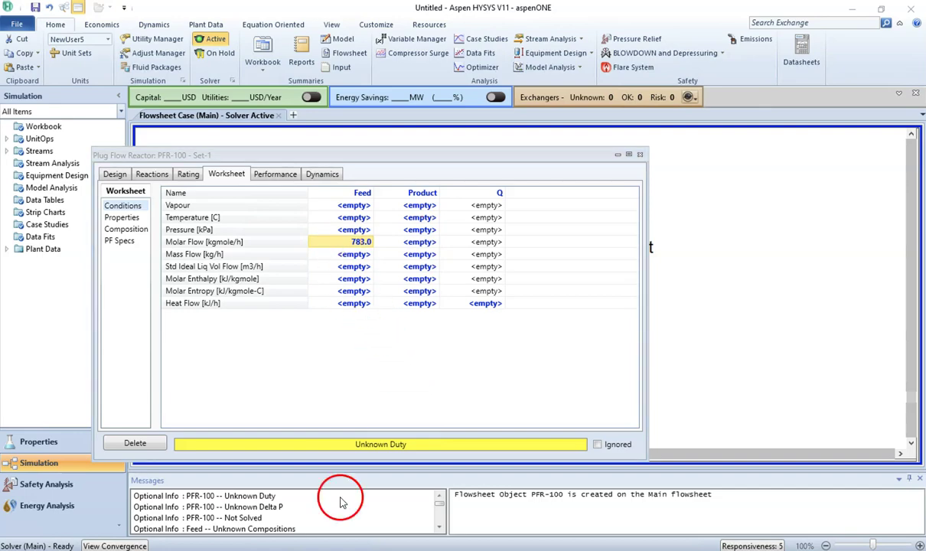
Switch to the tutorial PDF and highlight "T = 880 K, and 1.378 bar" in yellow
key("alt+Tab")
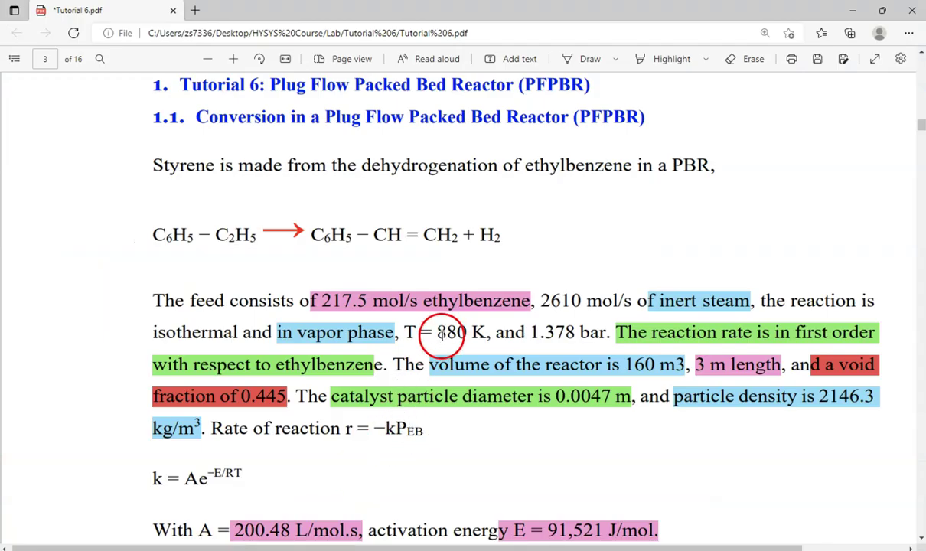
left_click_drag(401, 332, 600, 332)
mouse_move(635, 265)
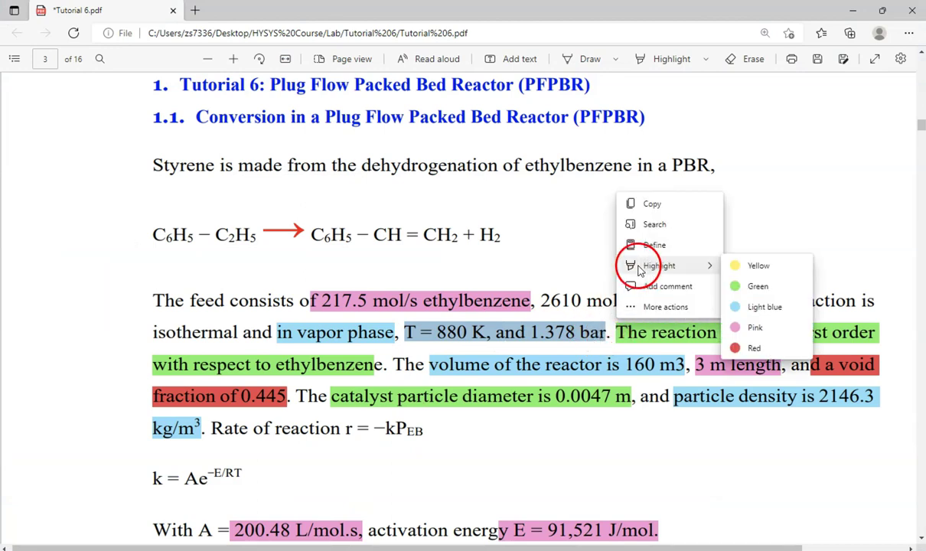
left_click(754, 266)
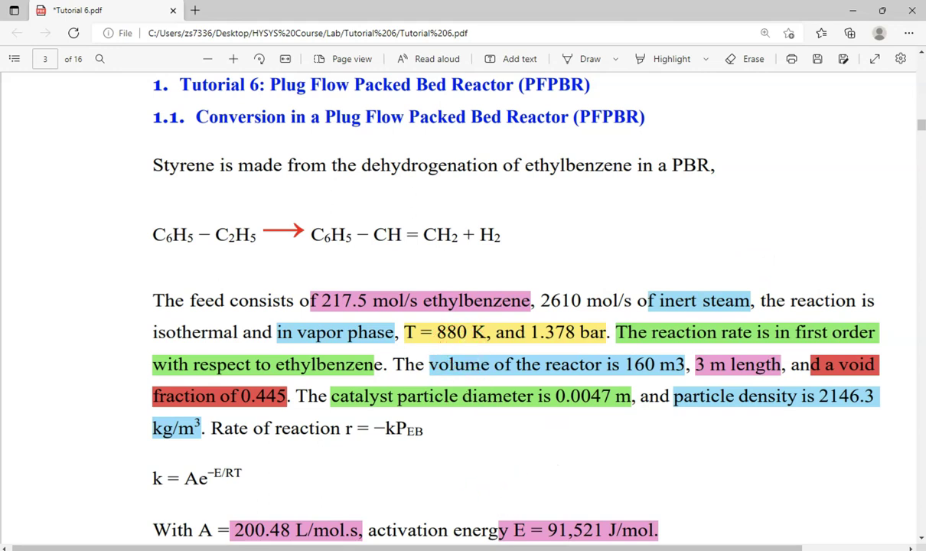
Highlight the word "isothermal" in red in the tutorial PDF's problem statement
mouse_move(394, 550)
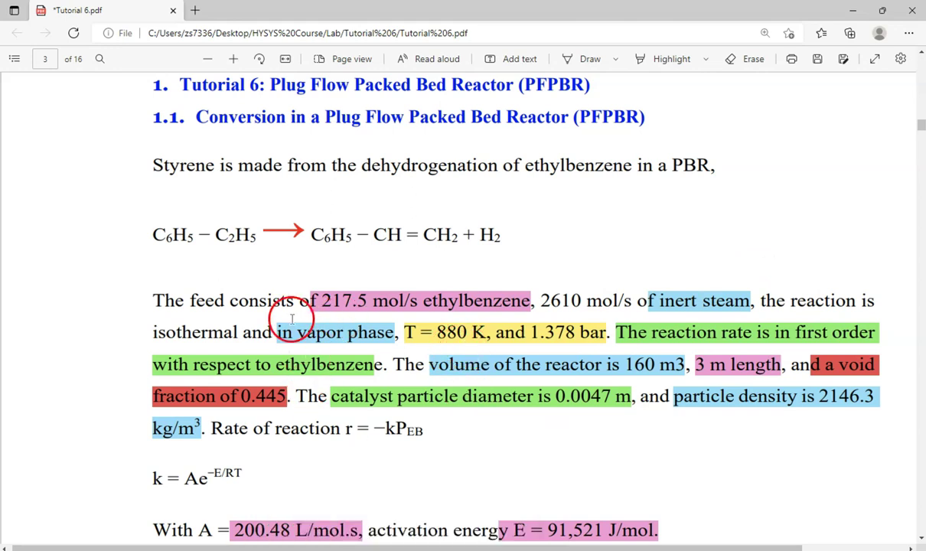
left_click_drag(140, 332, 238, 335)
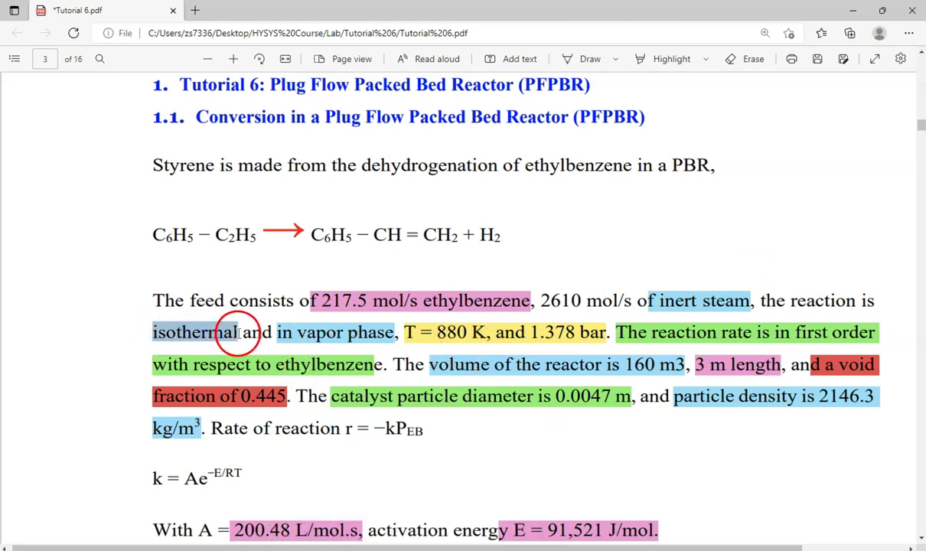
mouse_move(265, 272)
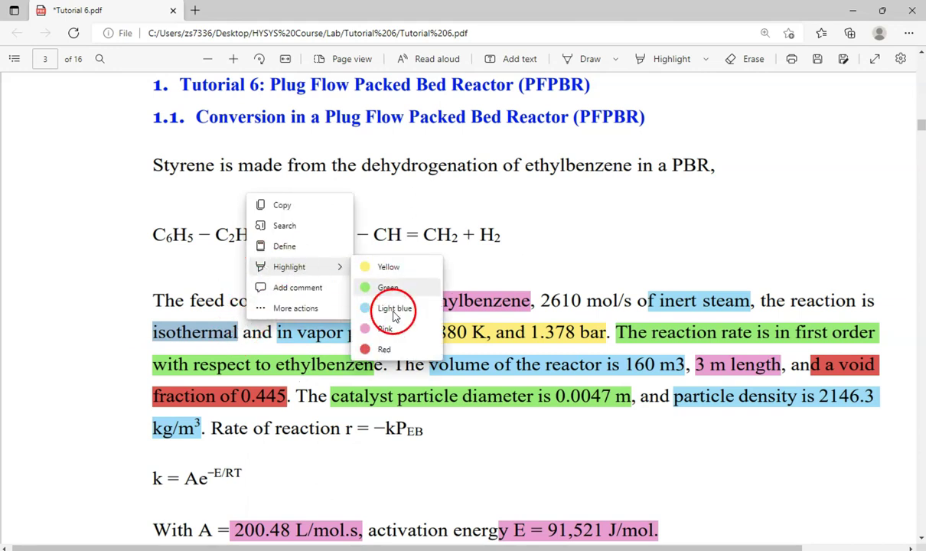
left_click(386, 348)
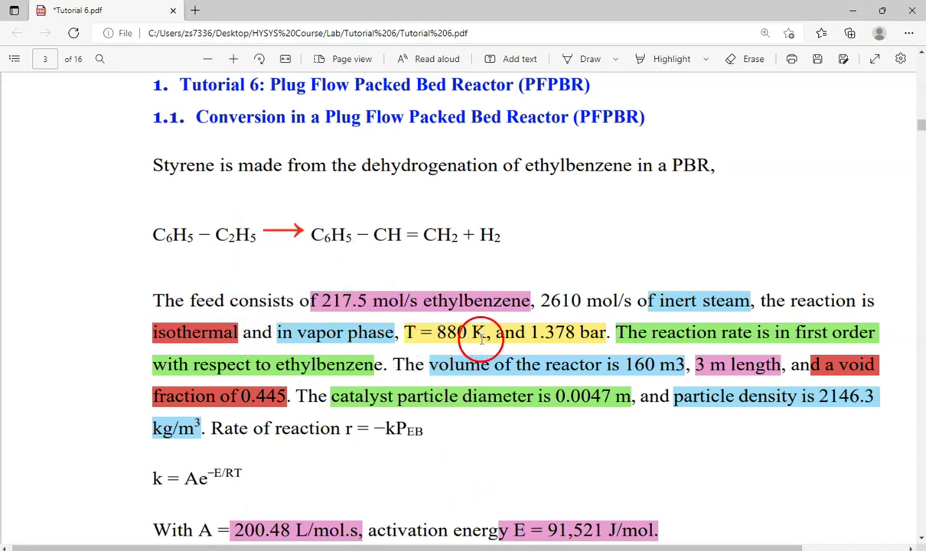
Switch to Aspen HYSYS and set the Feed stream's temperature to 880 K in the reactor worksheet
left_click(432, 509)
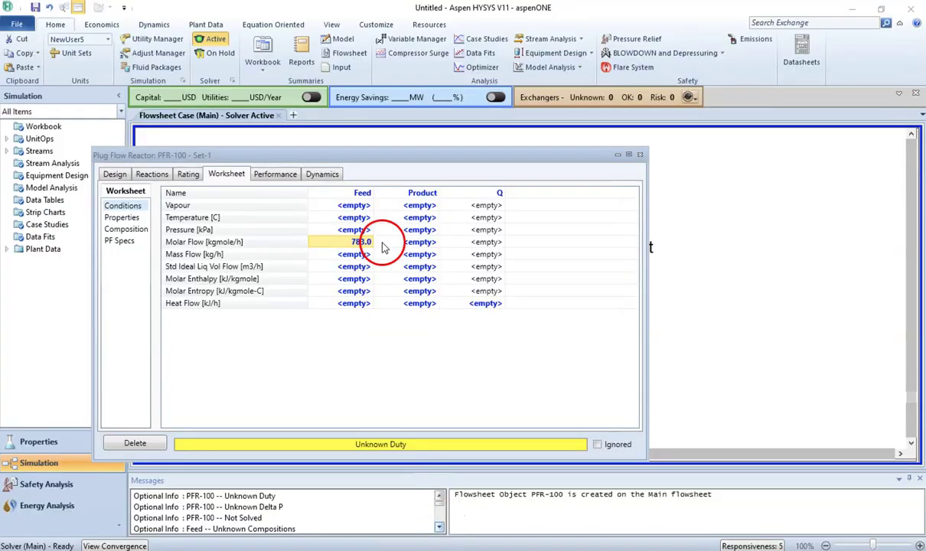
left_click(355, 218)
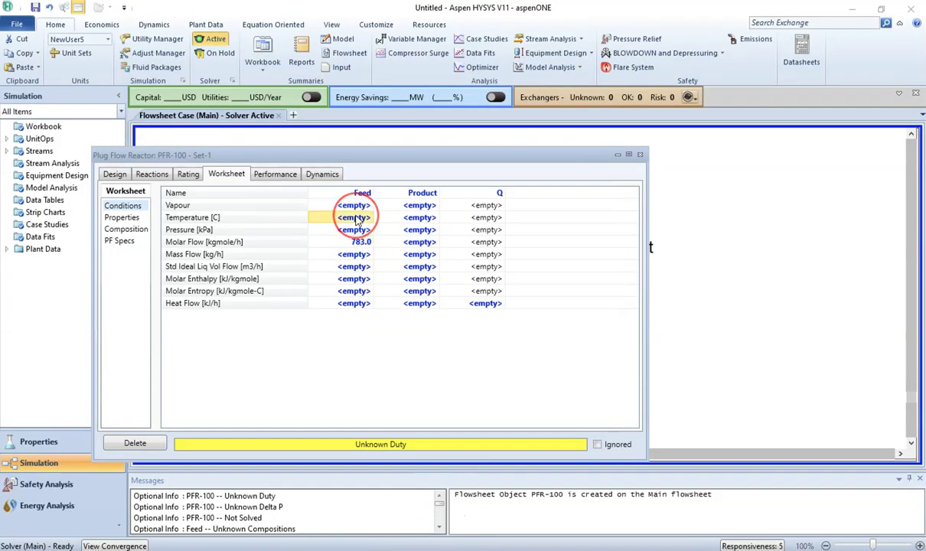
type("880")
left_click(420, 218)
left_click(373, 241)
Set the Product stream's temperature to 880 K
left_click(409, 220)
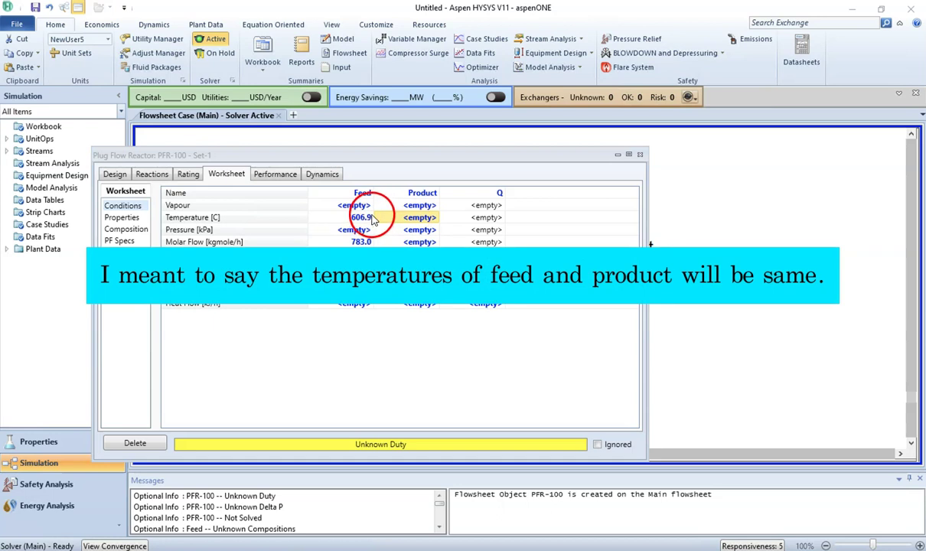
type("8")
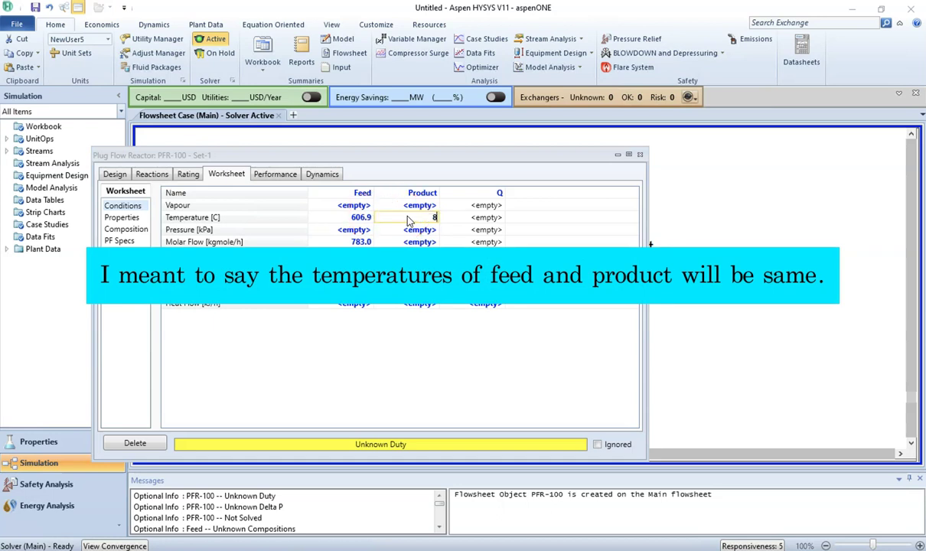
type("80")
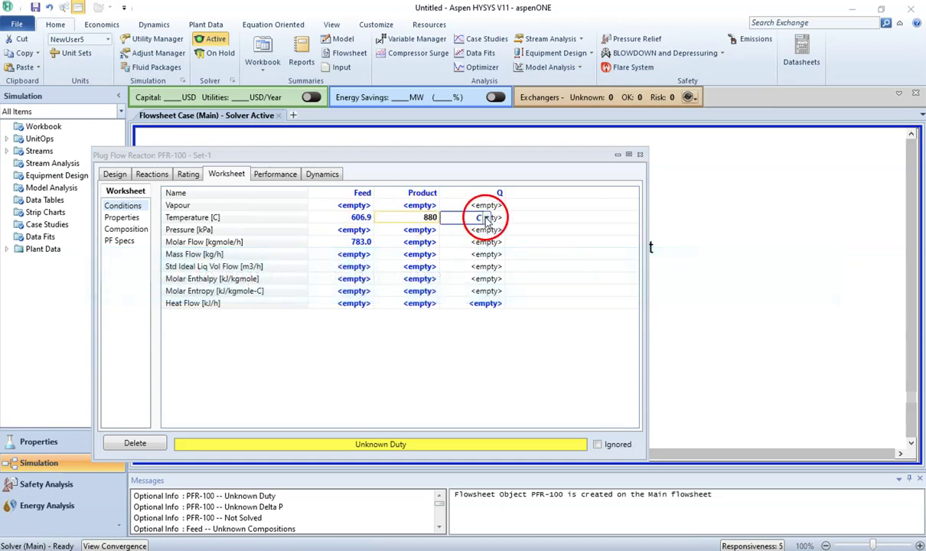
left_click(486, 219)
left_click(472, 250)
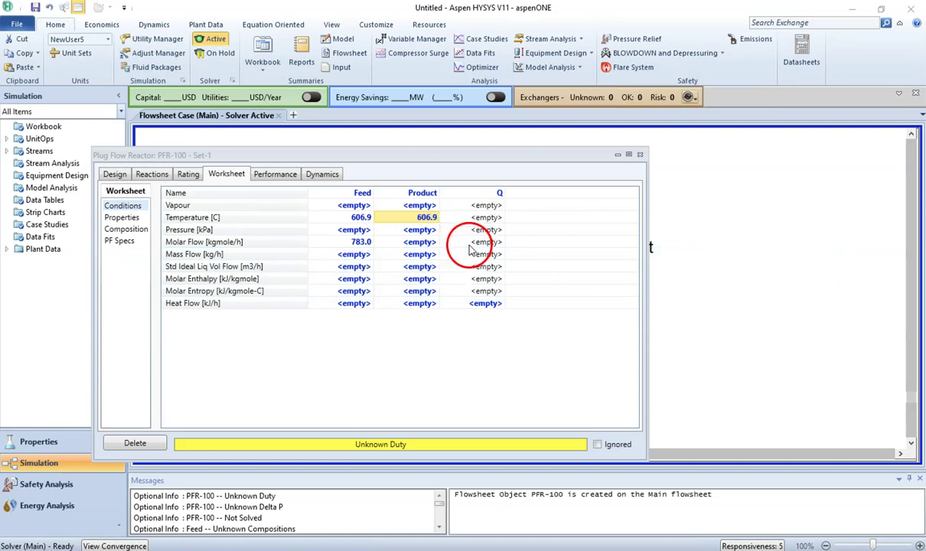
Switch to the tutorial PDF to check the stated pressure and return to the reactor worksheet in Aspen HYSYS
key("alt+Tab")
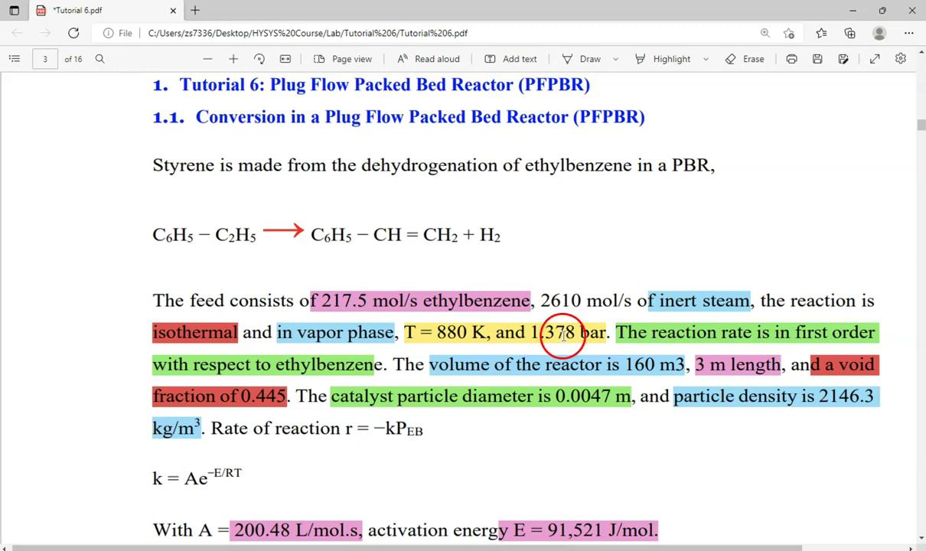
left_click(394, 547)
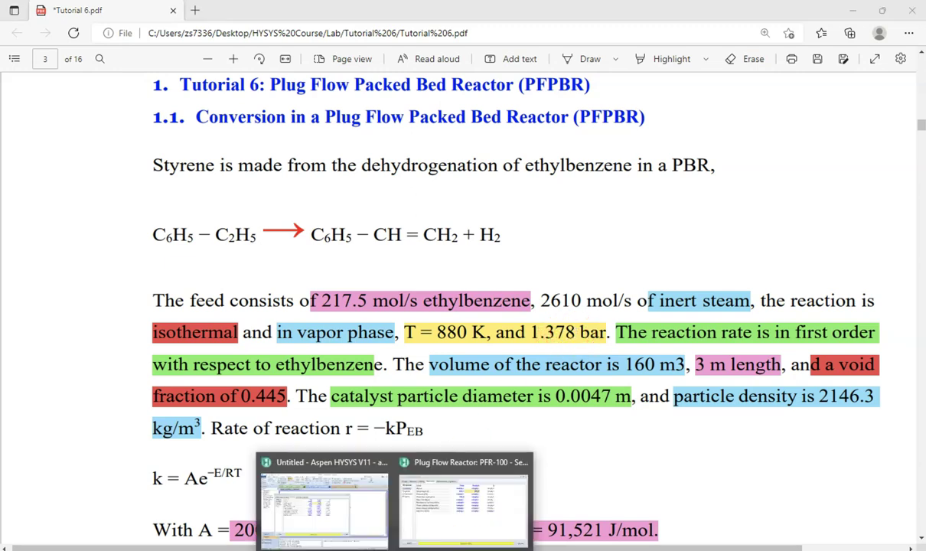
left_click(451, 509)
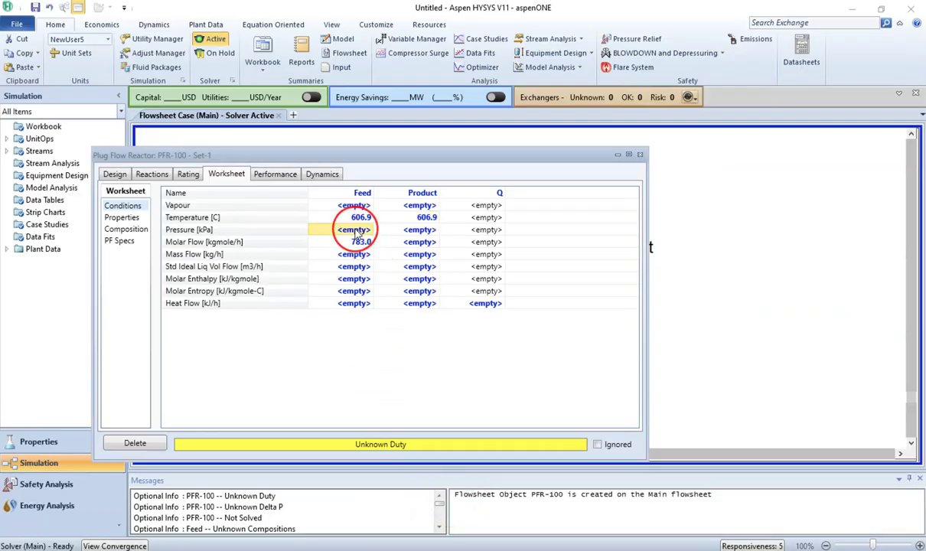
type("1.378")
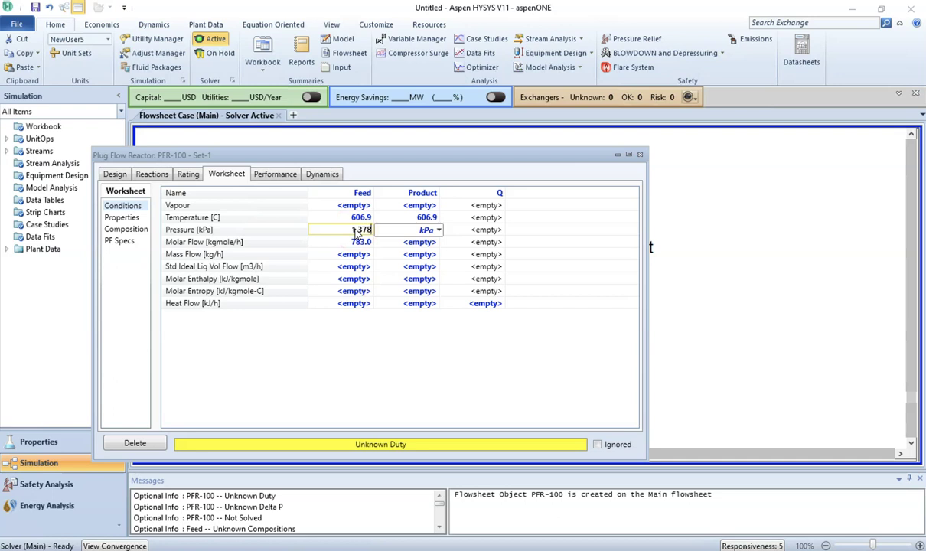
left_click(440, 230)
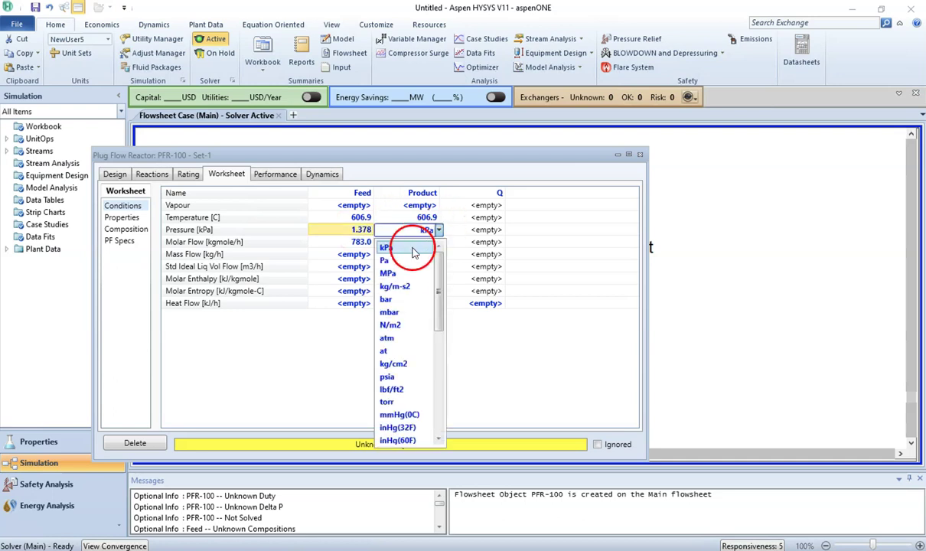
left_click(405, 309)
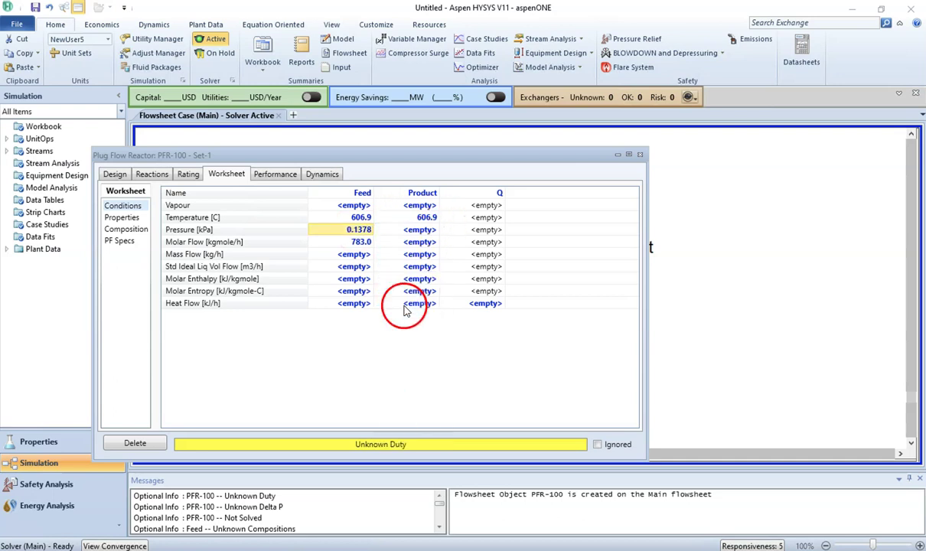
Set the Feed stream's pressure to 1.378 bar
left_click(367, 230)
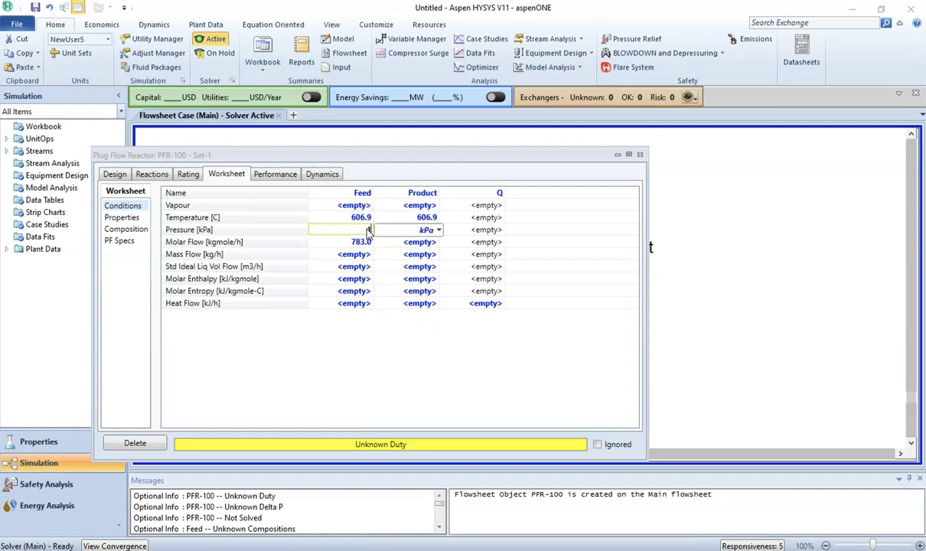
left_click(439, 229)
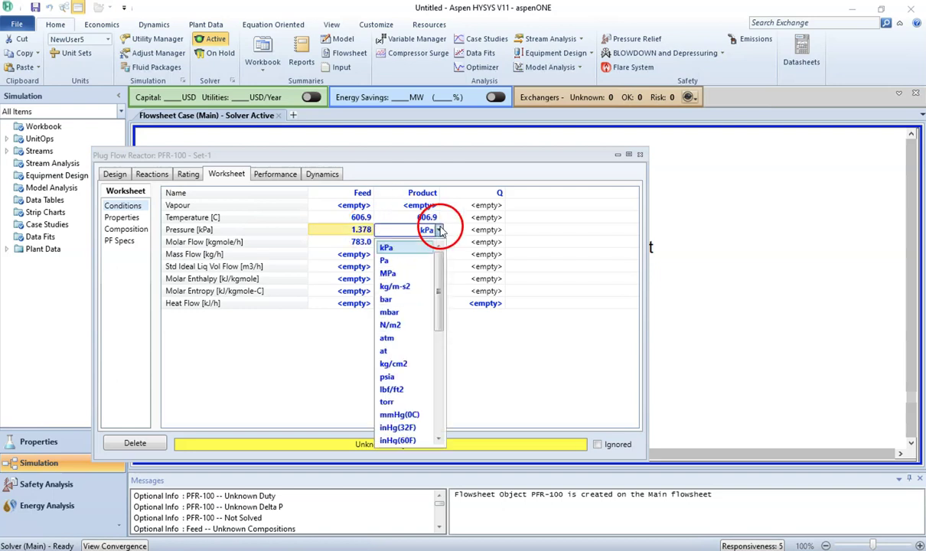
left_click(413, 300)
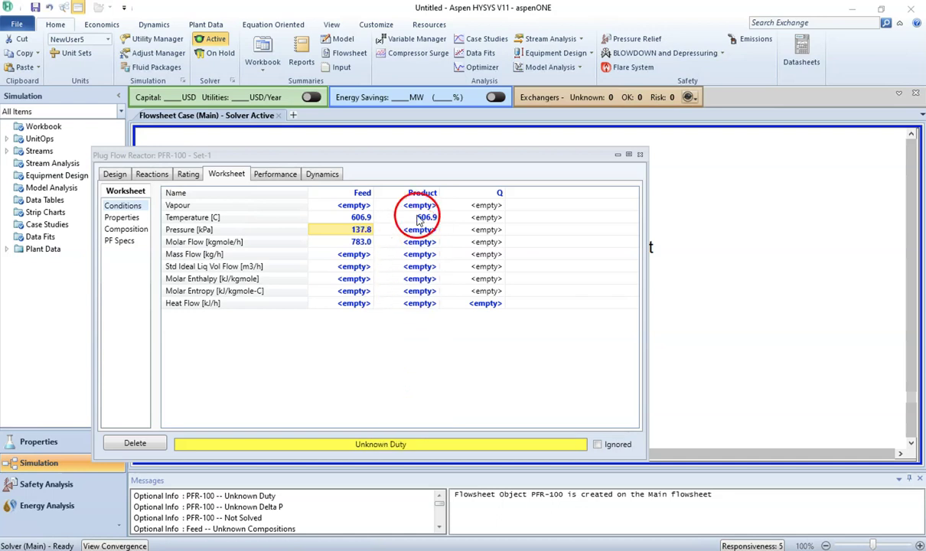
left_click(136, 230)
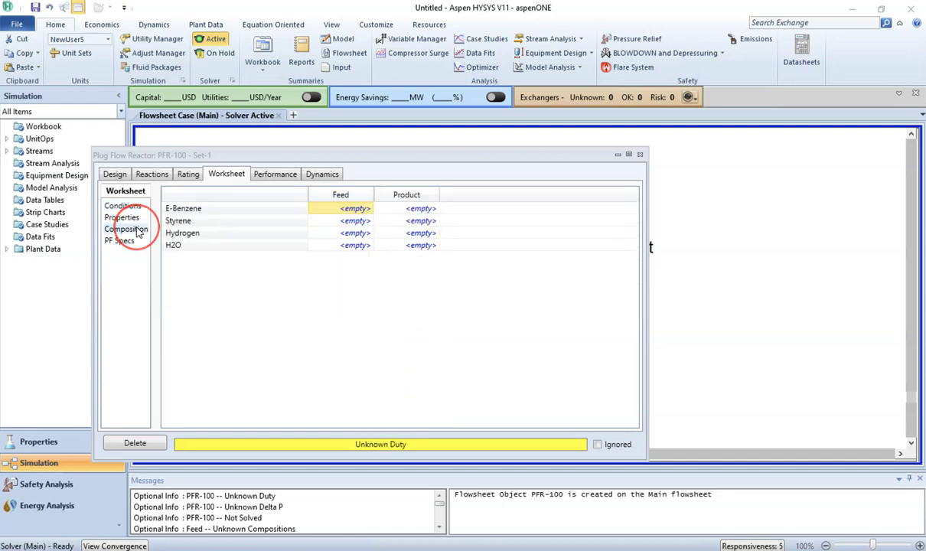
left_click(343, 210)
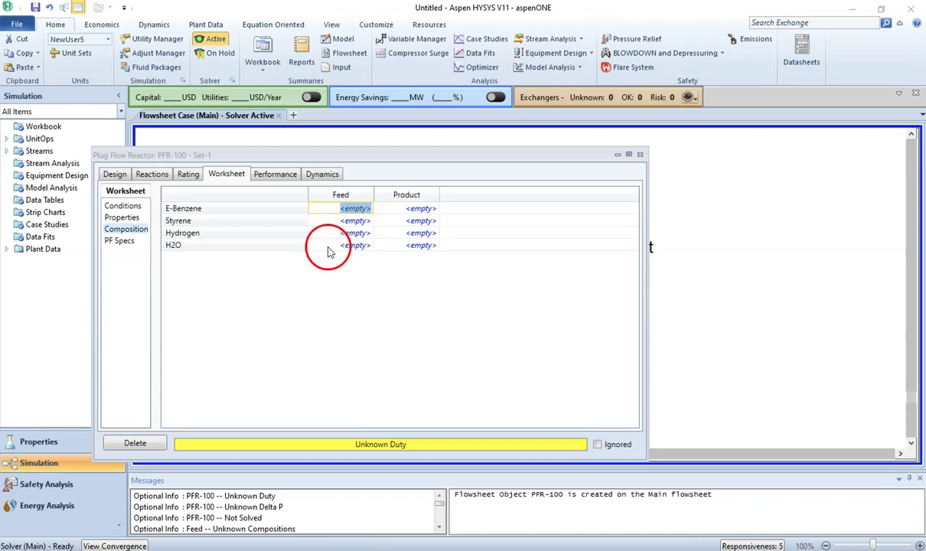
key("Return")
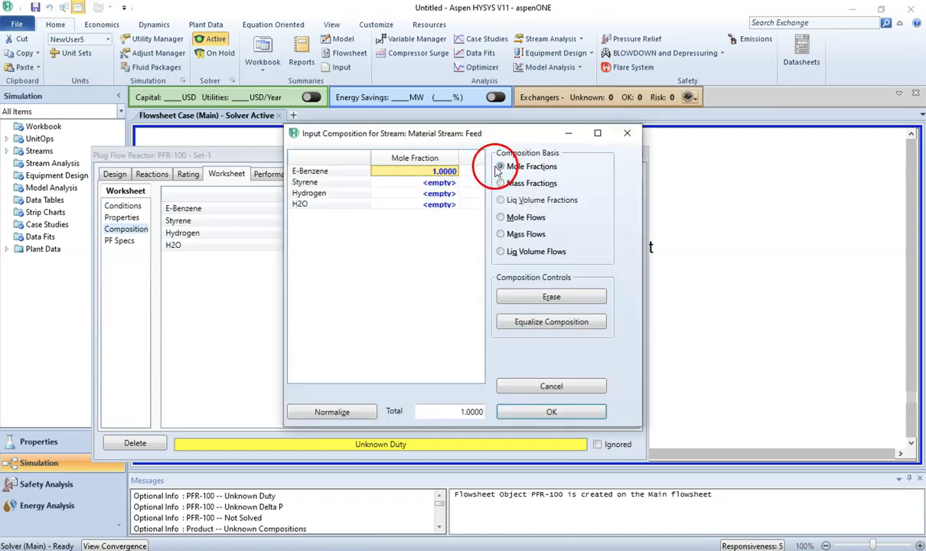
left_click(500, 218)
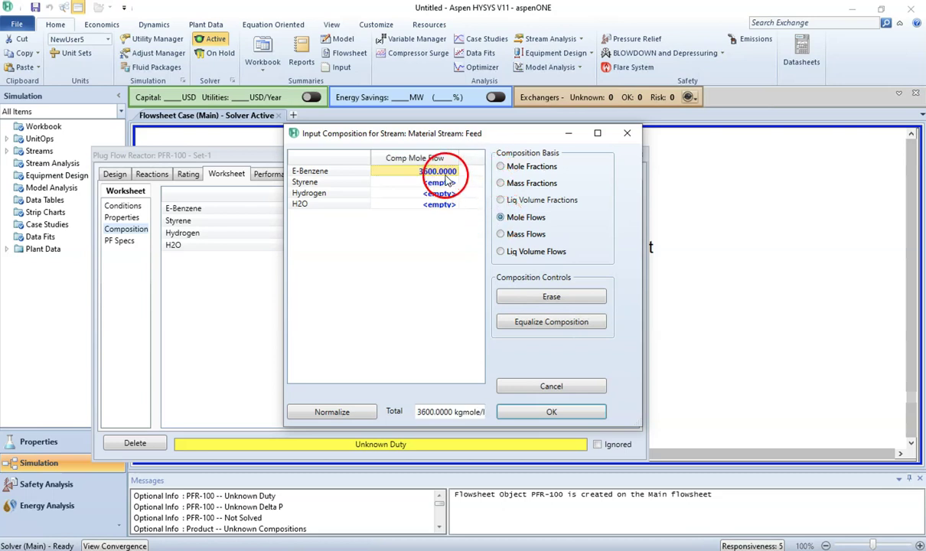
left_click(627, 134)
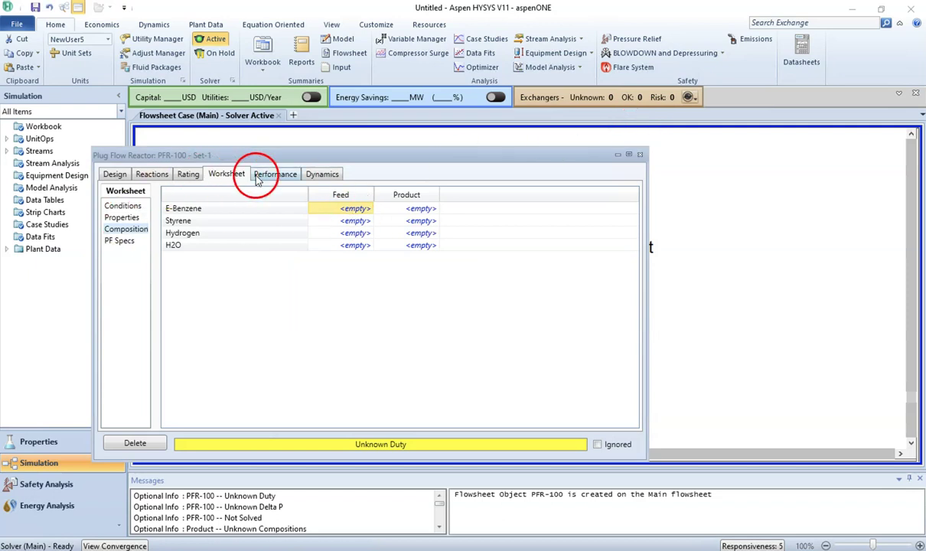
left_click(124, 207)
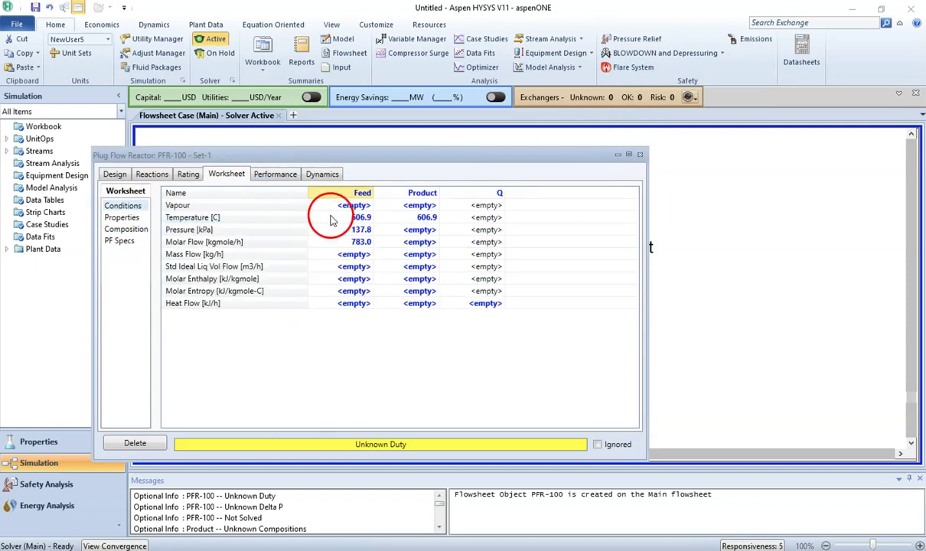
left_click(360, 231)
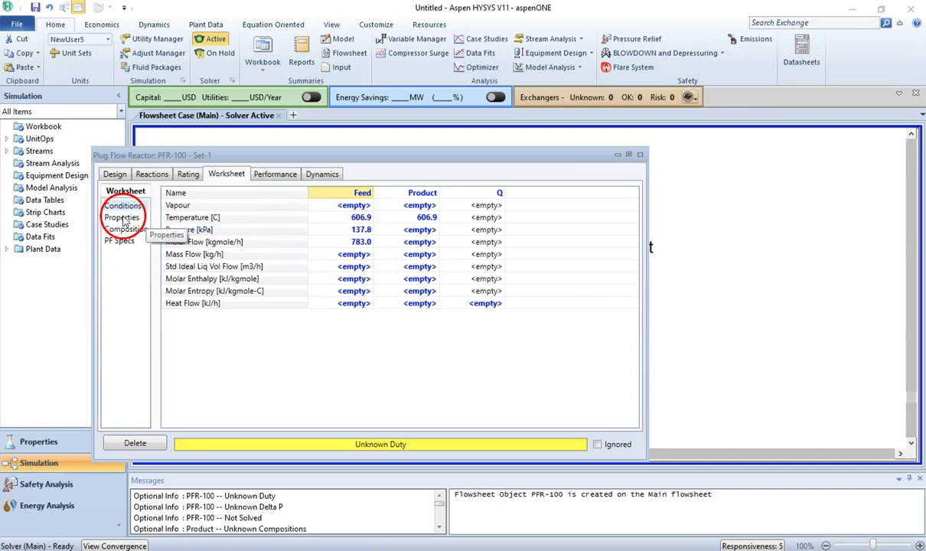
Open the Feed stream's composition input on a mole flow basis and enter 0 for Styrene and 217.5 gmole/s for E-Benzene
left_click(130, 230)
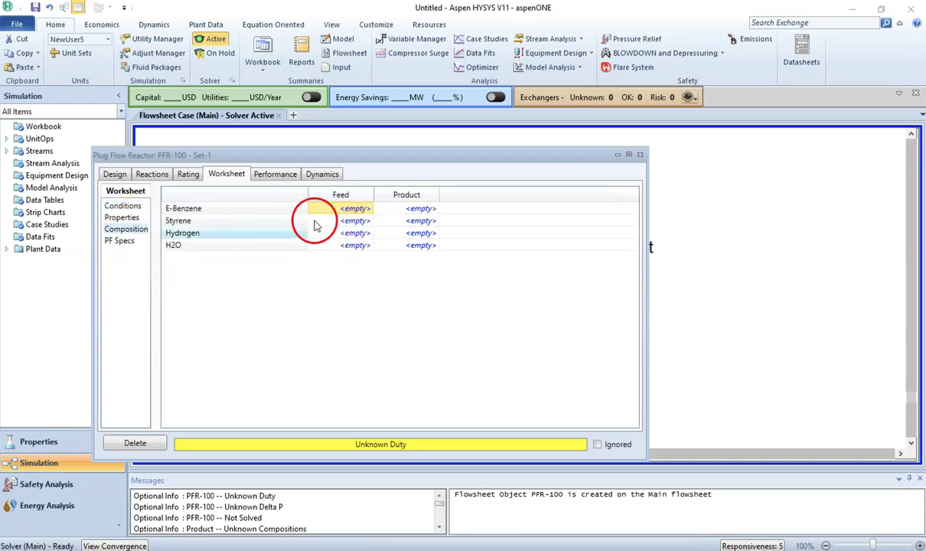
left_click(360, 225)
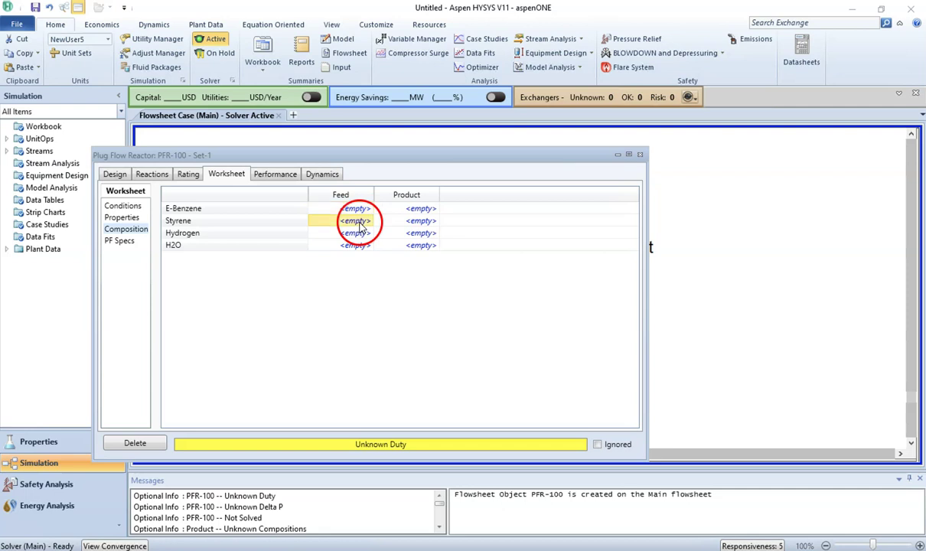
double_click(360, 225)
left_click(447, 171)
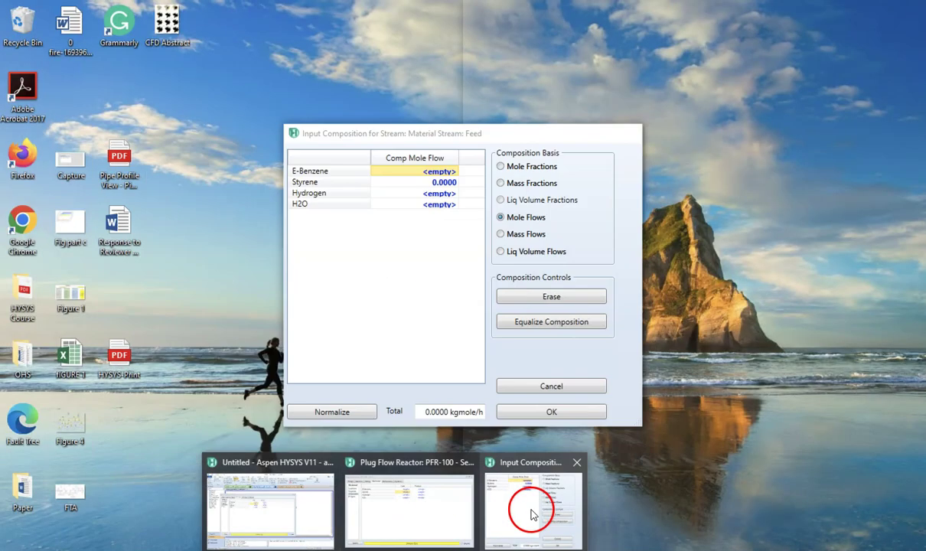
left_click(533, 514)
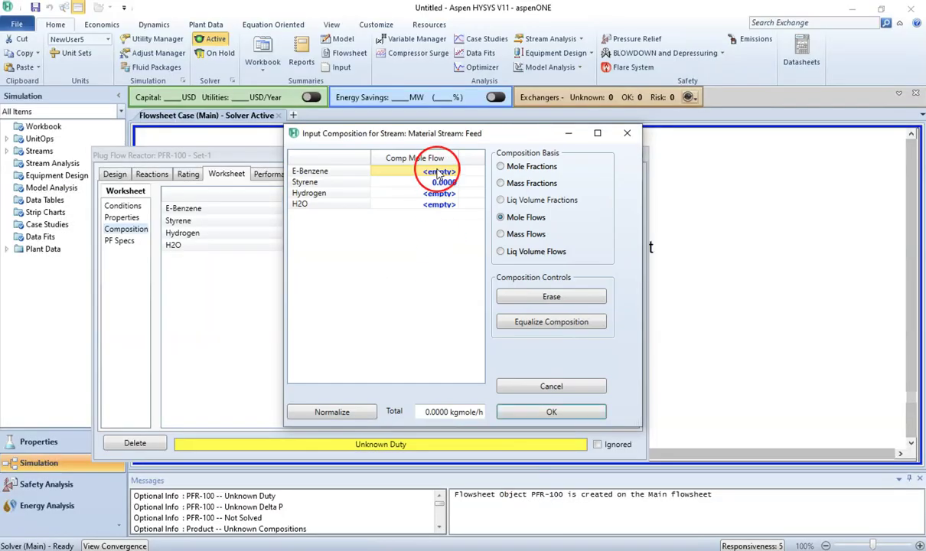
type("217.5")
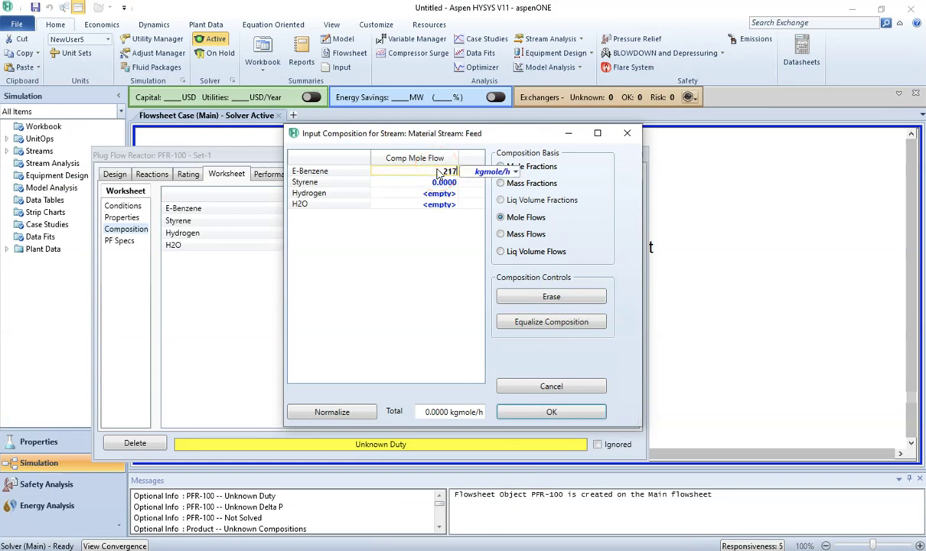
left_click(513, 170)
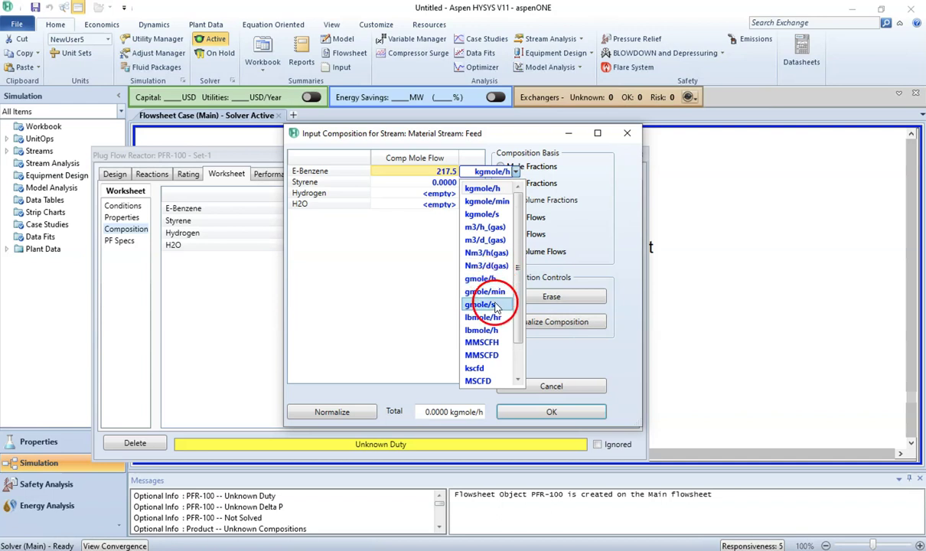
left_click(479, 304)
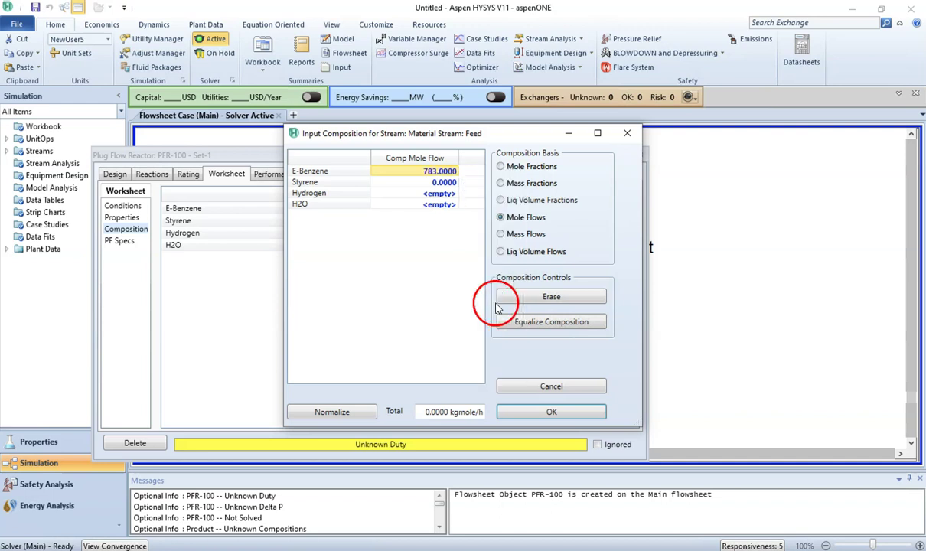
Check the steam flow in the tutorial PDF, return to Aspen HYSYS and set the Feed stream's H2O flow to 2610 gmole/s
left_click(436, 204)
key("alt+Tab")
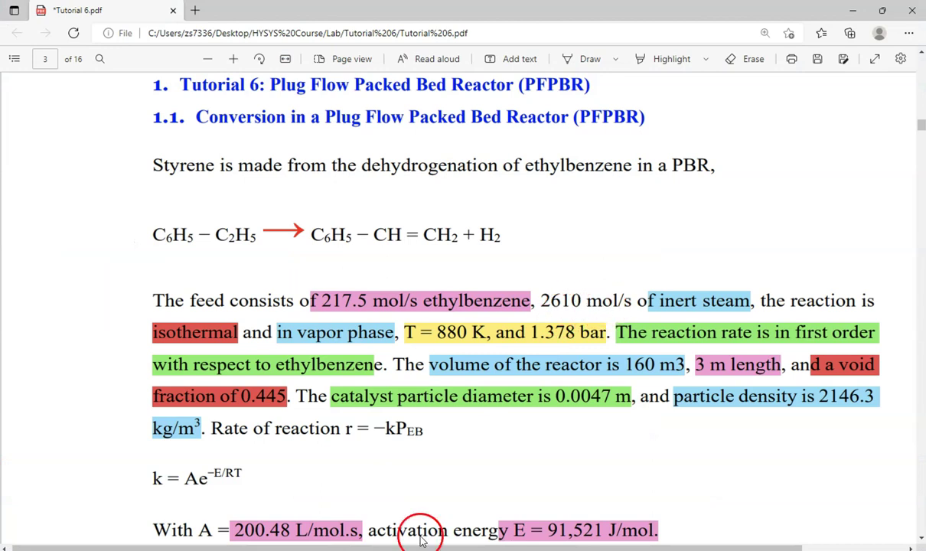
mouse_move(444, 510)
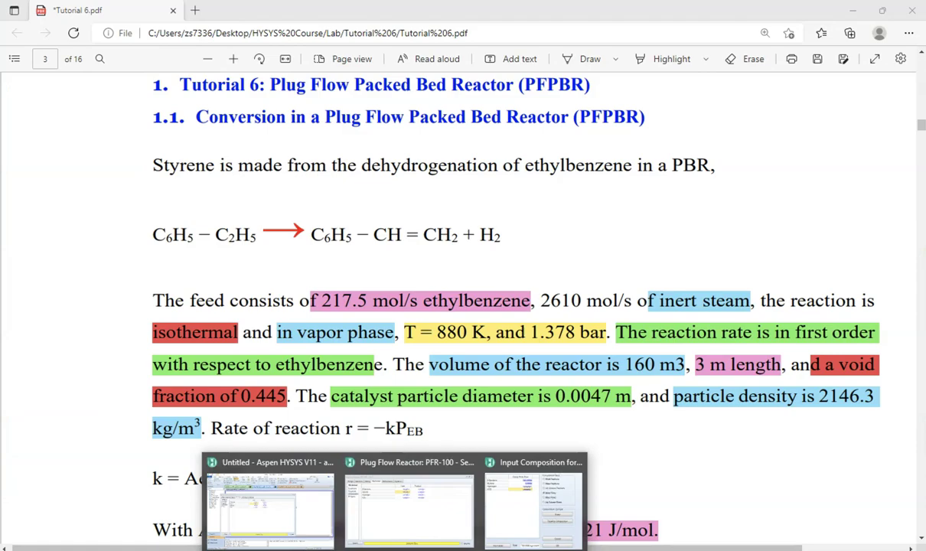
left_click(539, 499)
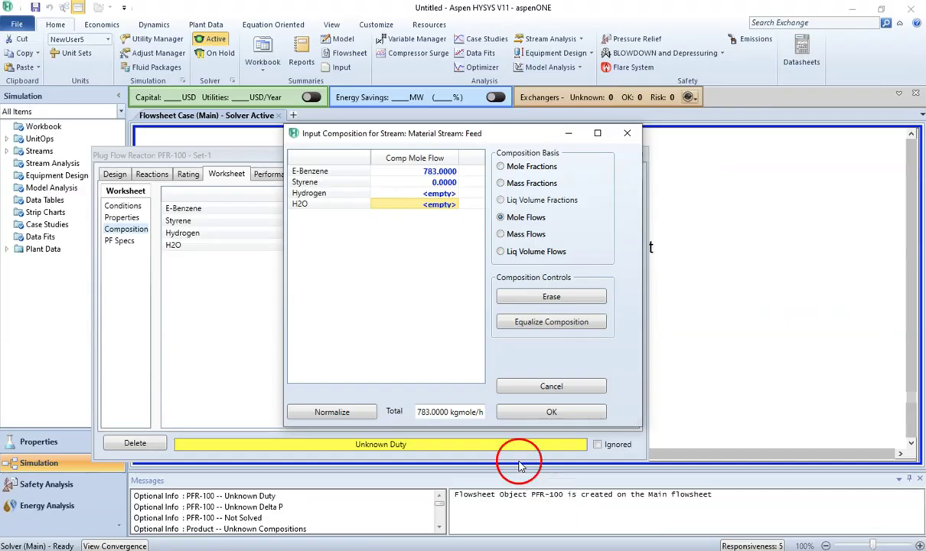
double_click(437, 209)
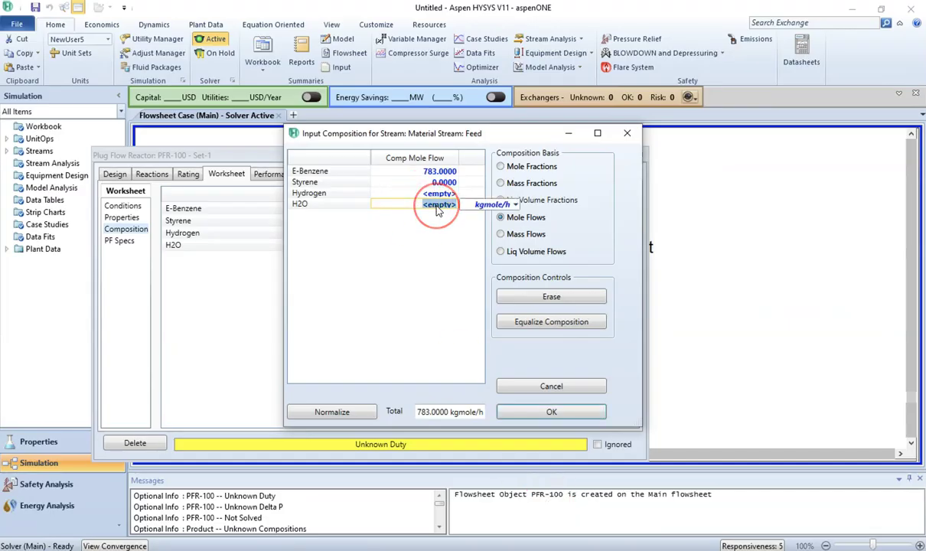
left_click(505, 205)
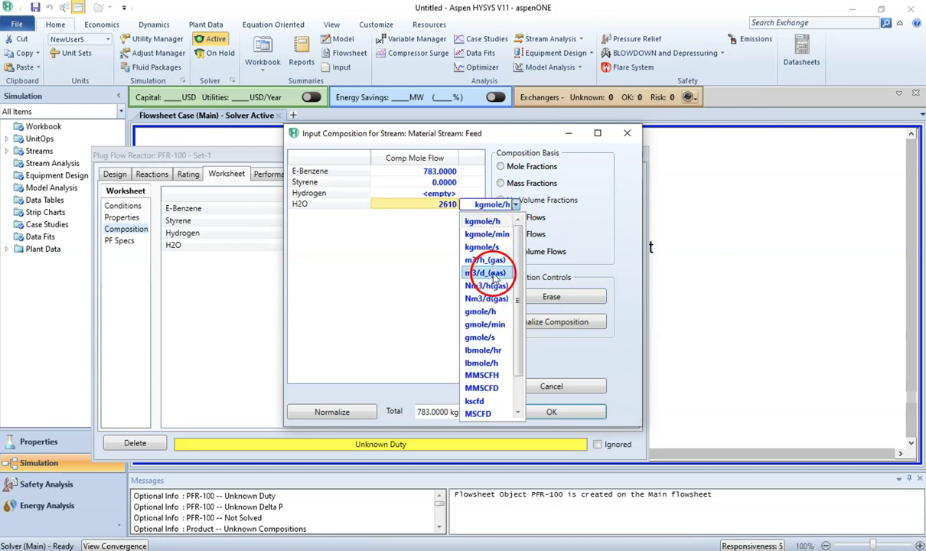
left_click(491, 338)
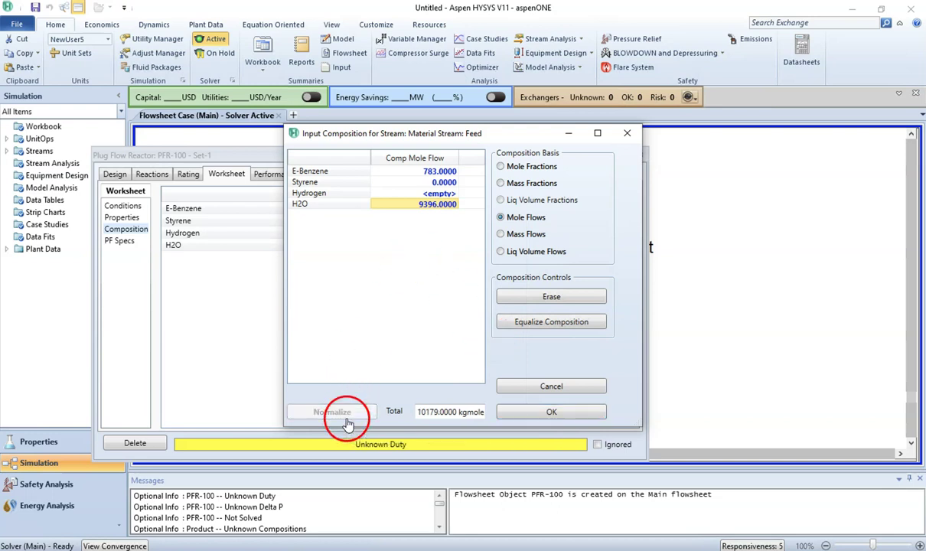
Set the Feed stream's Hydrogen mole flow to 0 and accept the composition
left_click(438, 192)
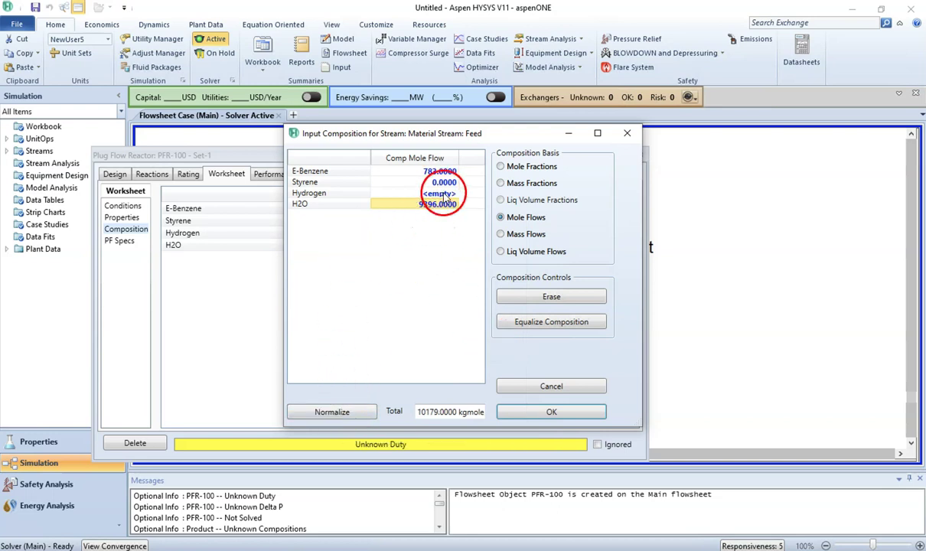
type("0")
key("Return")
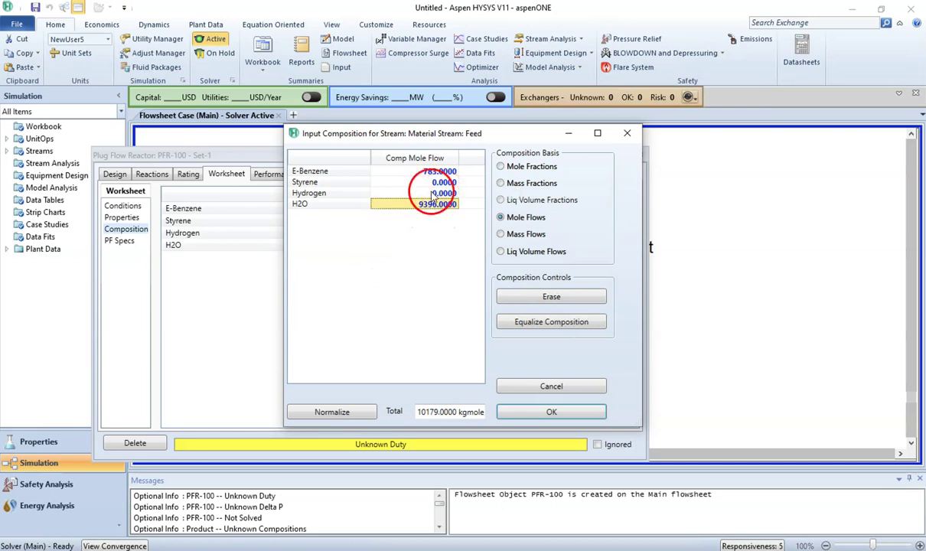
mouse_move(480, 406)
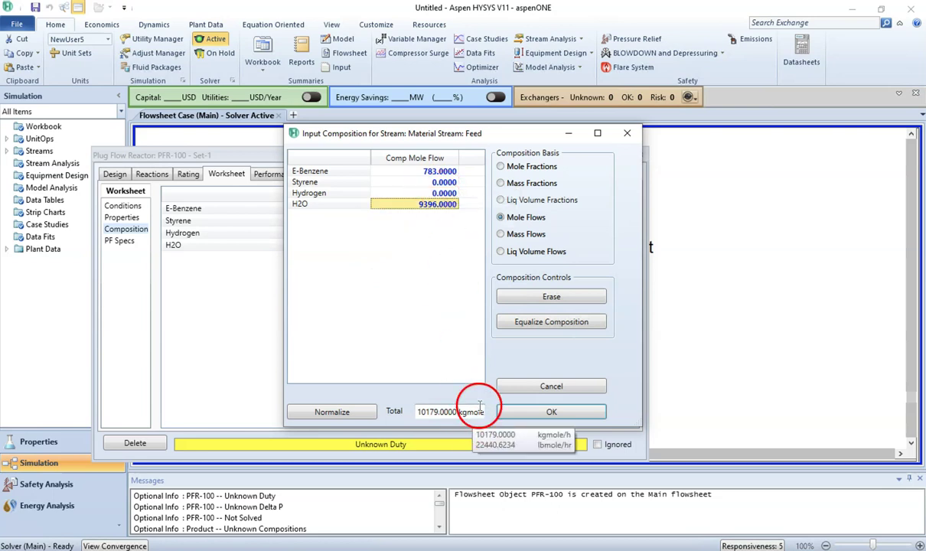
left_click(531, 413)
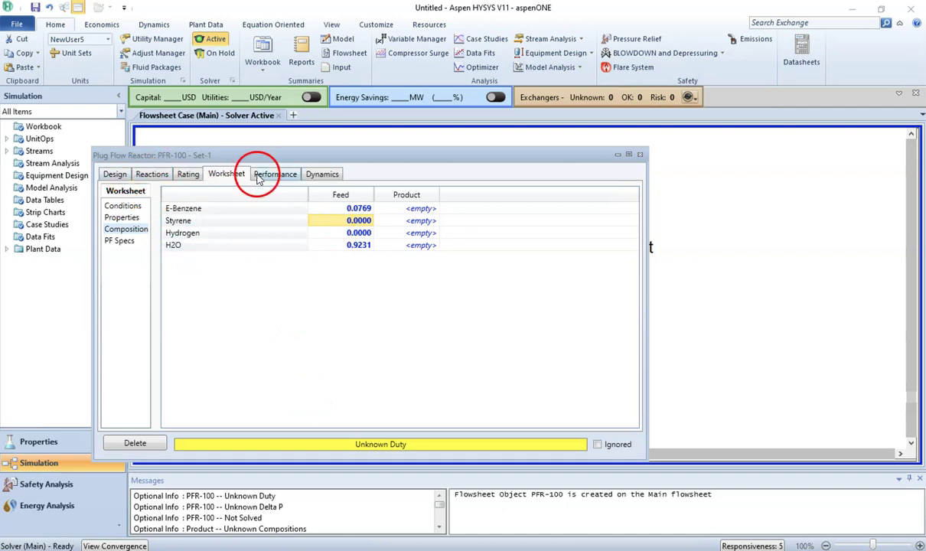
Review the stream conditions, set the reactor's Delta P to 0 kPa in the design parameters and close the reactor window
left_click(134, 206)
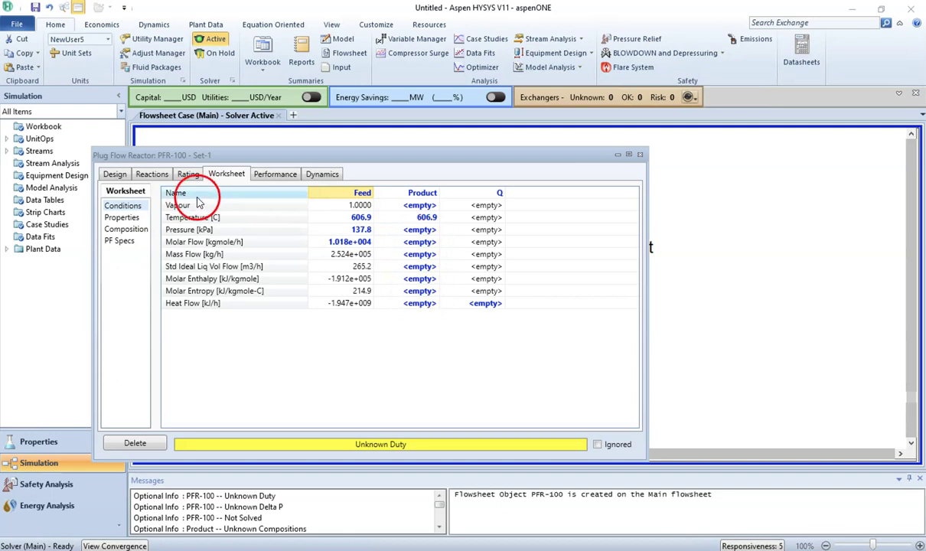
left_click(116, 174)
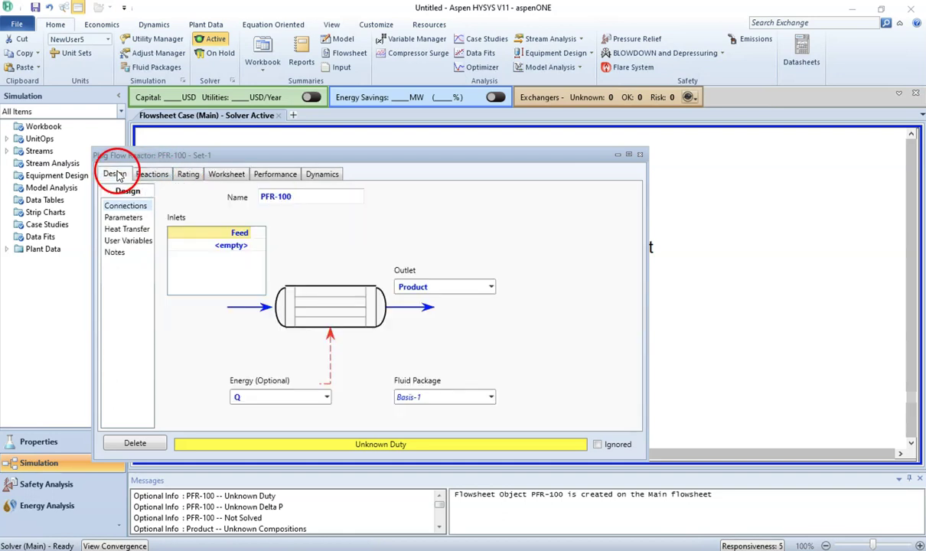
left_click(123, 218)
left_click(313, 209)
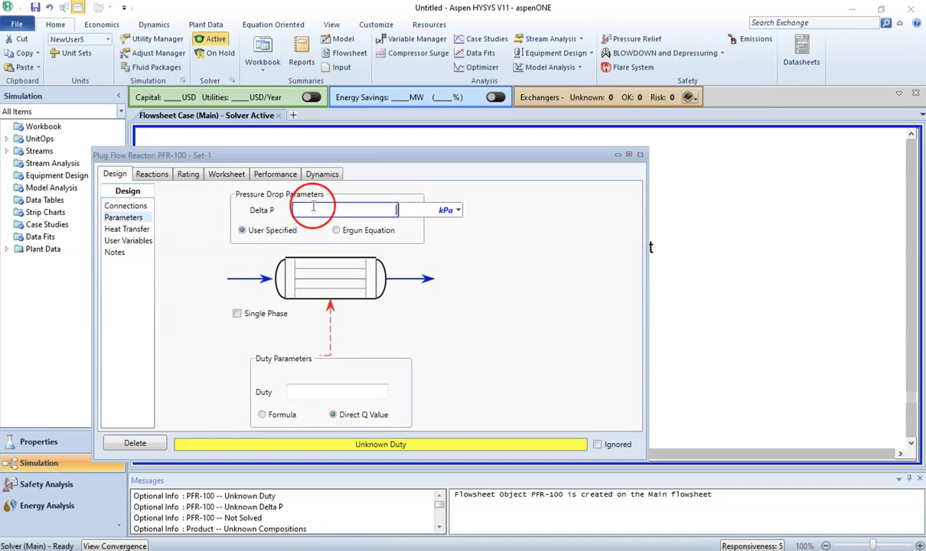
type("0")
key("Return")
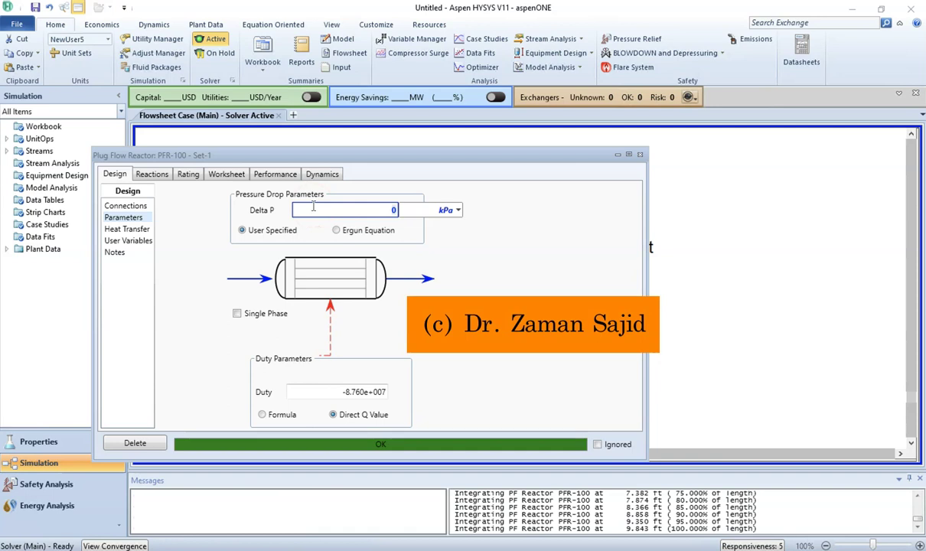
left_click(640, 155)
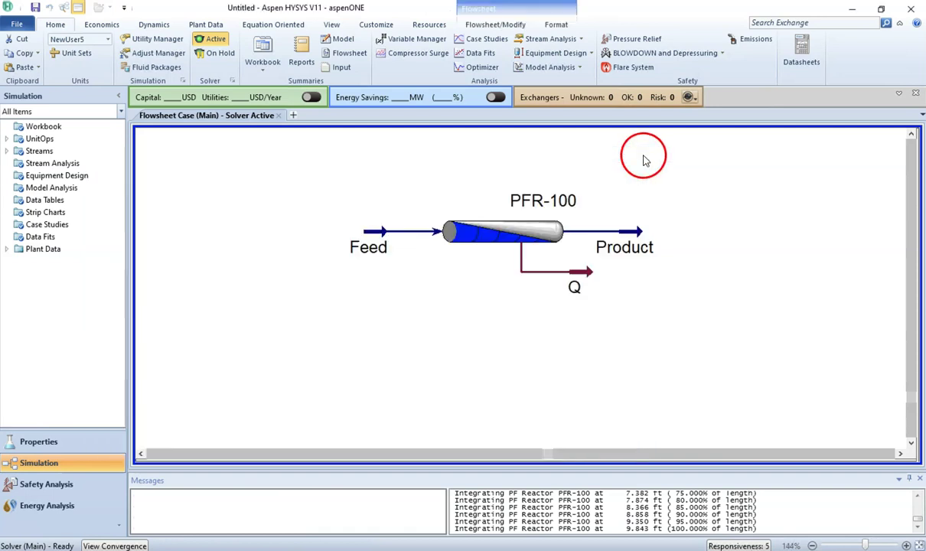
Reopen reactor PFR-100 from the flowsheet and display its reaction results to read the ethylbenzene conversion
mouse_move(509, 202)
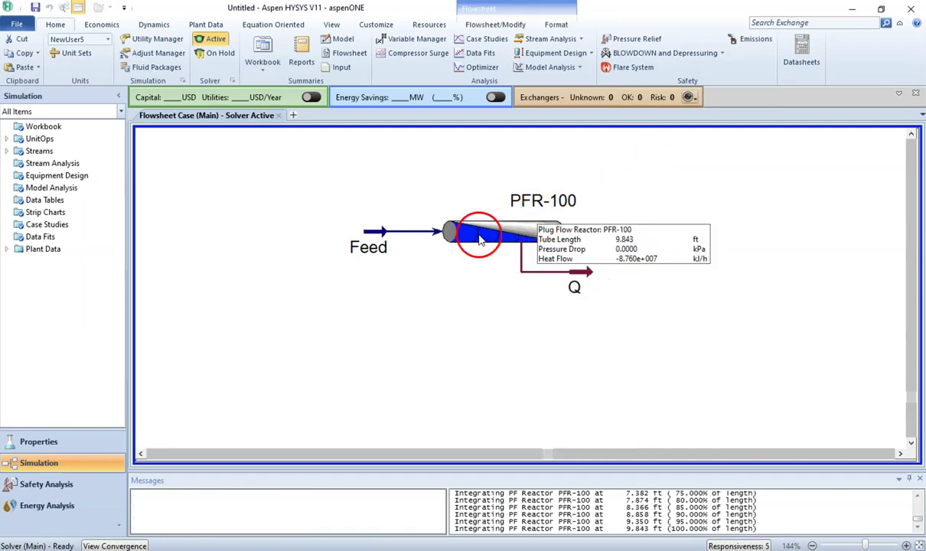
double_click(503, 233)
left_click_drag(382, 190, 312, 101)
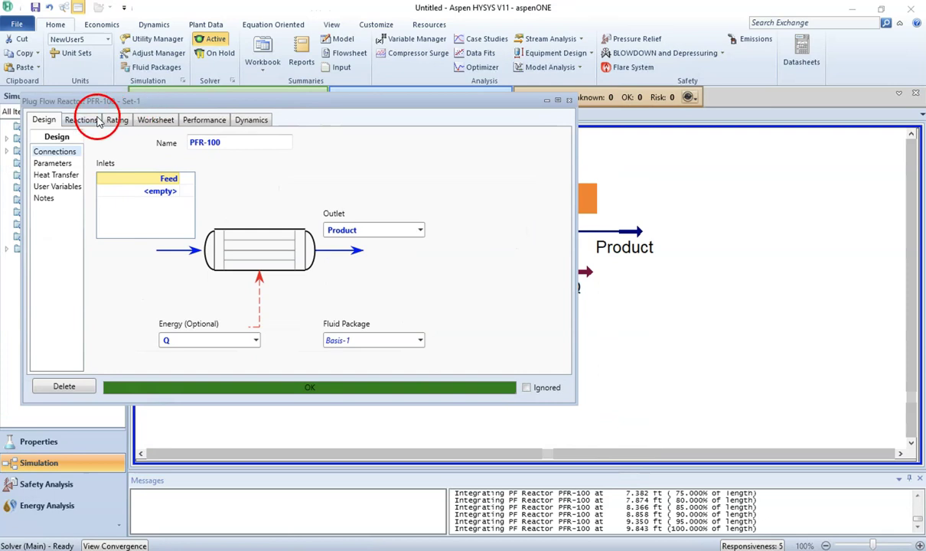
left_click(97, 122)
left_click(52, 177)
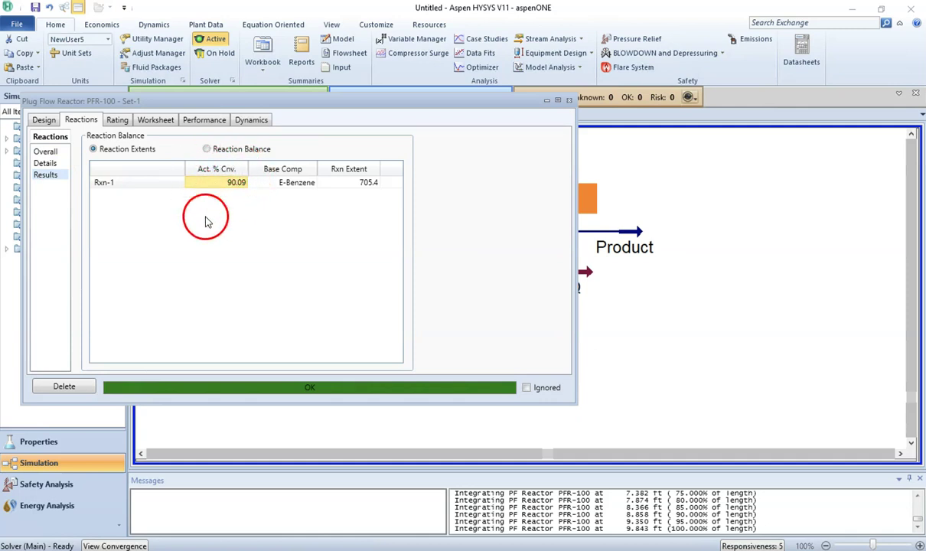
Switch to the tutorial PDF to read the conversion question and return to the reactor results in Aspen HYSYS
key("alt+Tab")
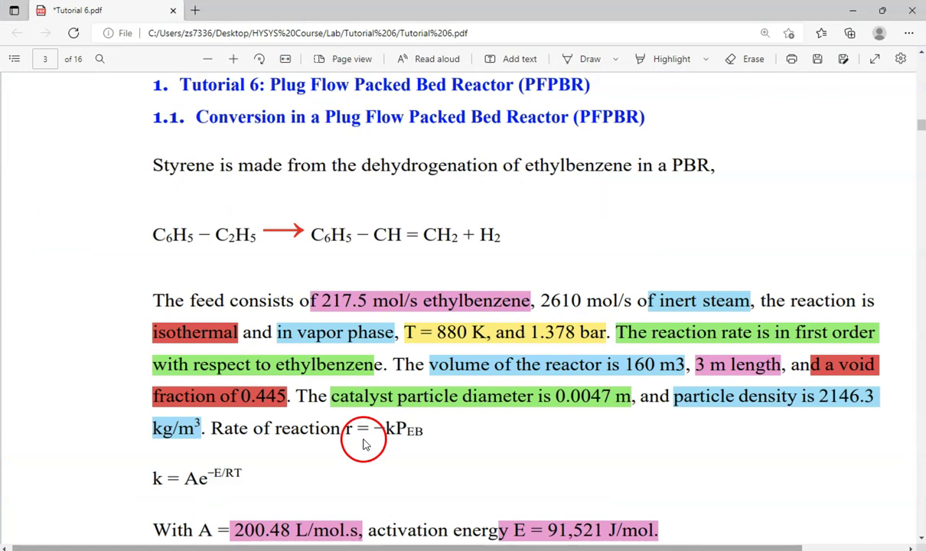
scroll(368, 438, "down", 3)
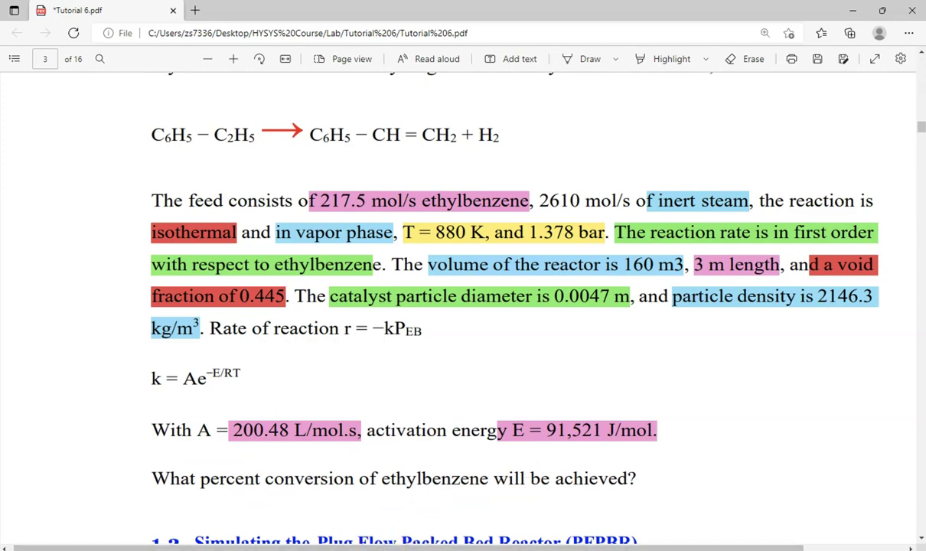
mouse_move(394, 539)
left_click(455, 501)
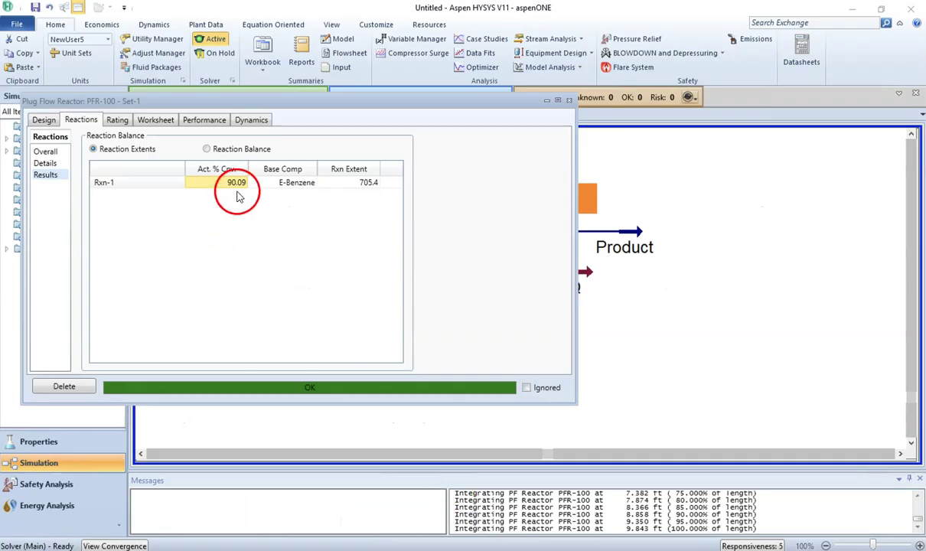
Show the Reaction Balance, examine each component's inlet, reacted and outlet flows, and recheck the question in the tutorial PDF
left_click(206, 150)
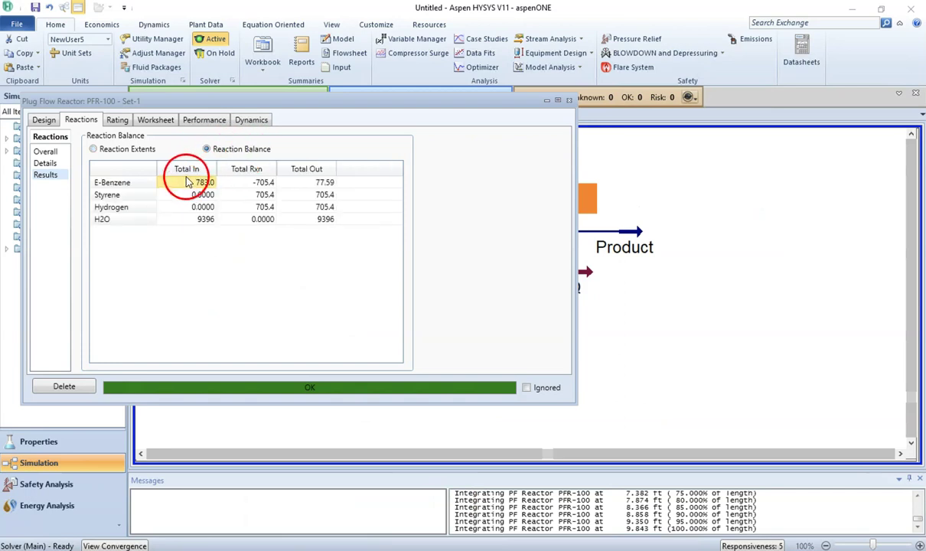
mouse_move(205, 186)
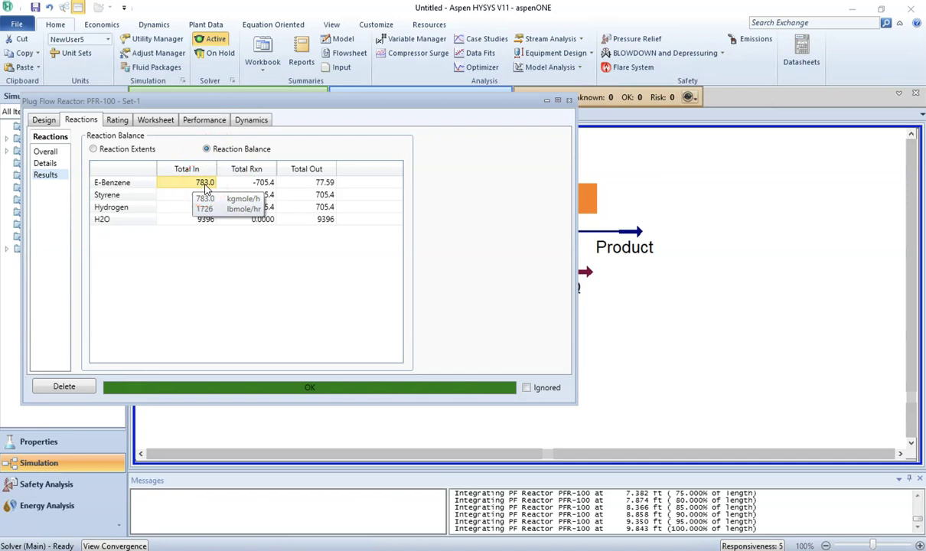
left_click(238, 187)
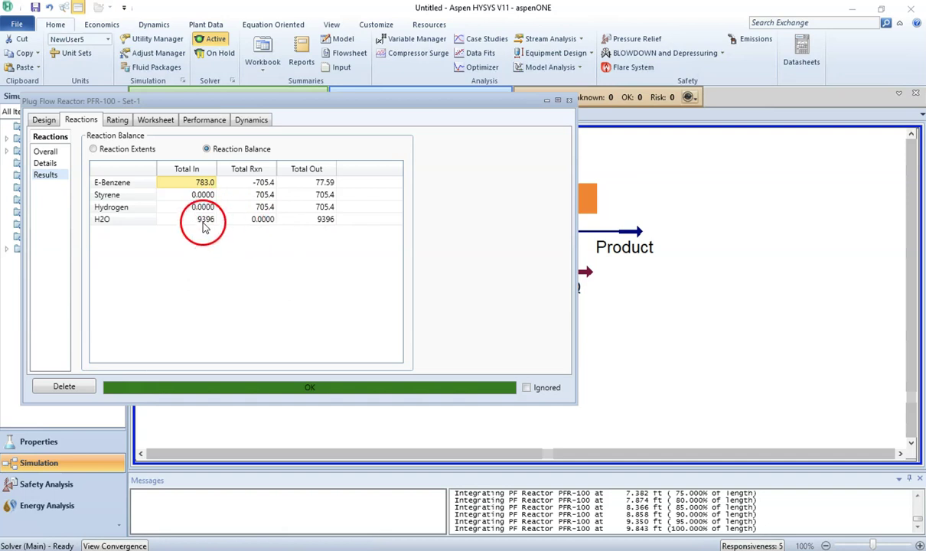
mouse_move(208, 223)
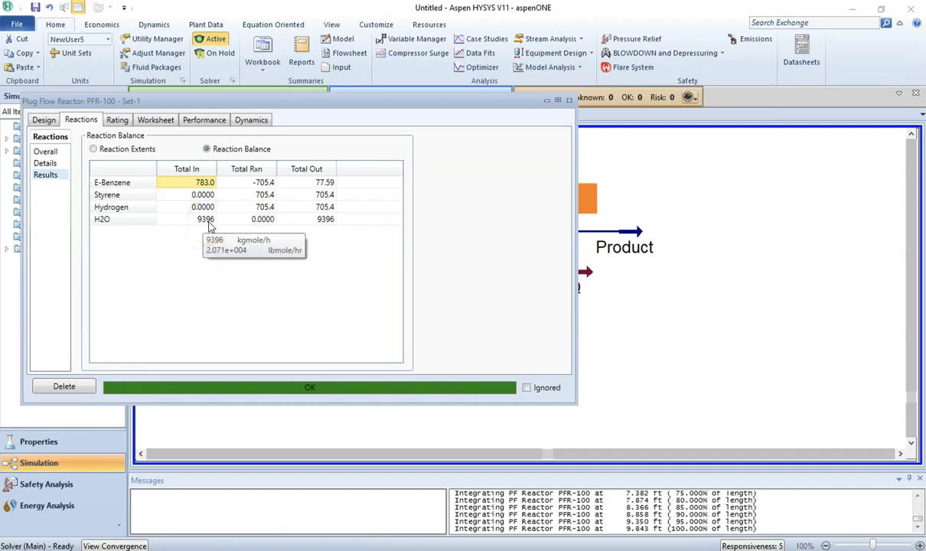
left_click(229, 222)
left_click(280, 221)
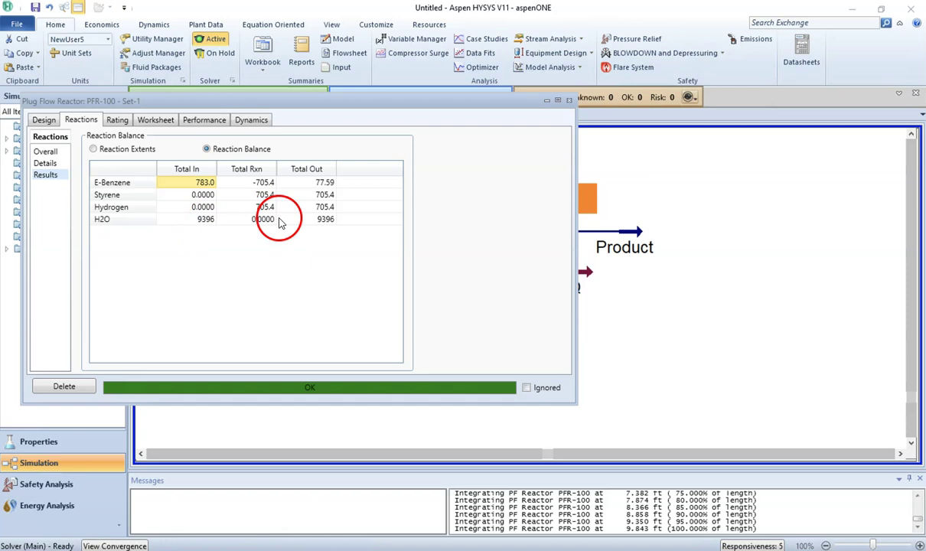
left_click(324, 222)
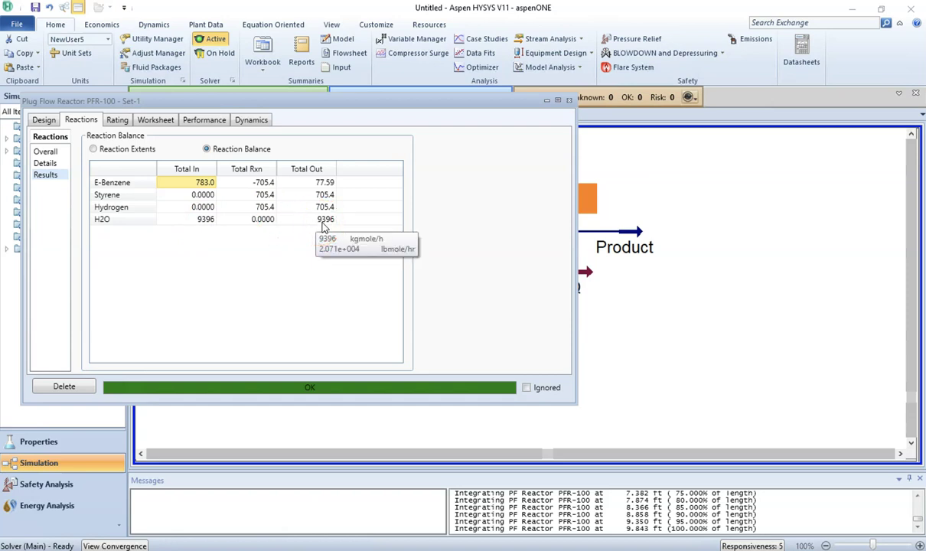
key("alt+Tab")
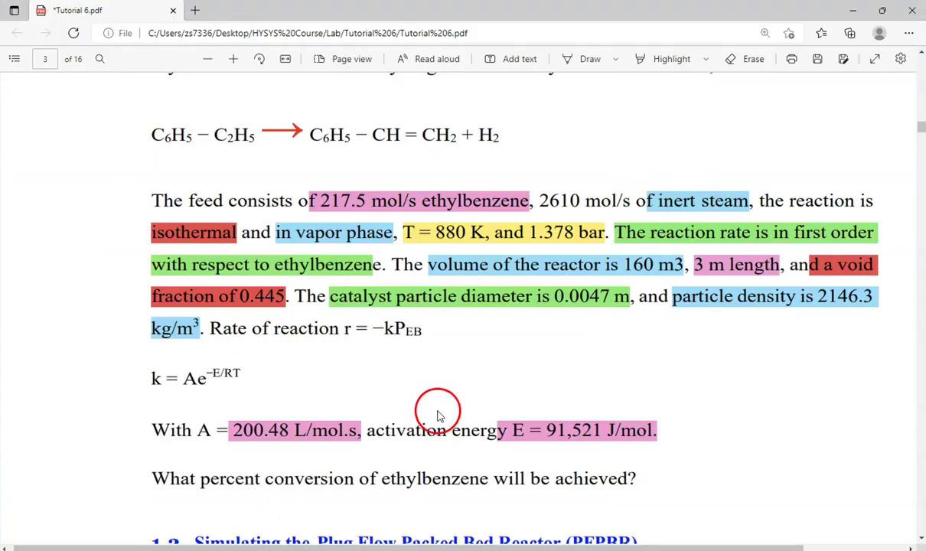
left_click(428, 479)
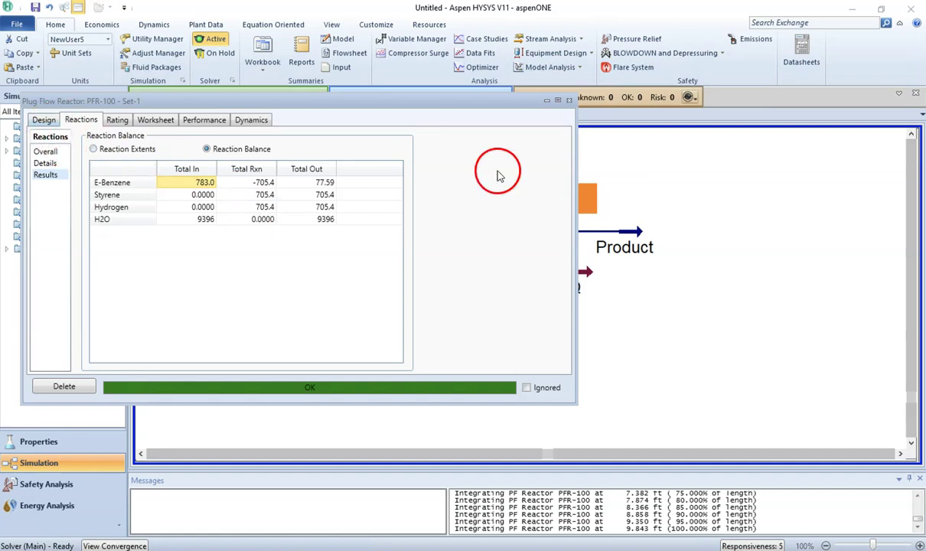
Review the reactor's connections, pressure drop and duty parameters, and compare the Feed and Product conditions in the worksheet
left_click(44, 120)
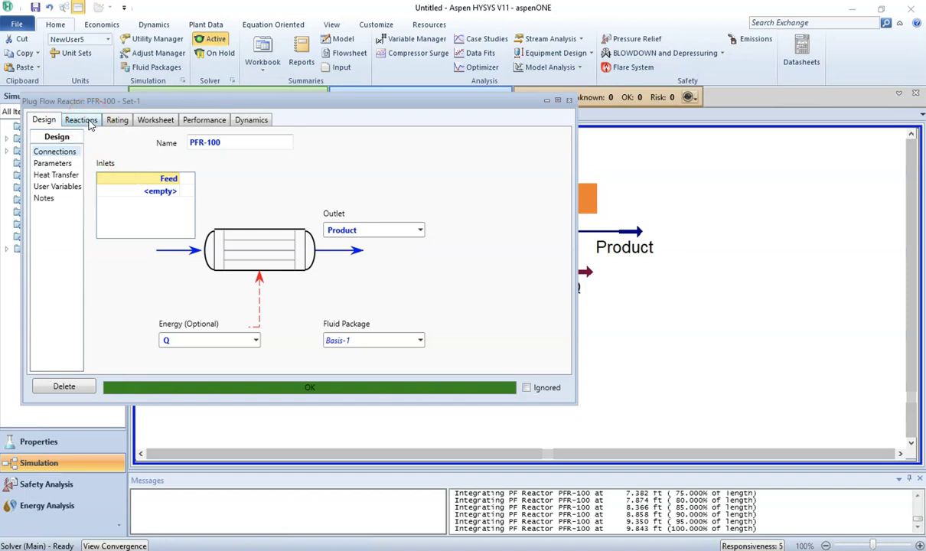
left_click(81, 120)
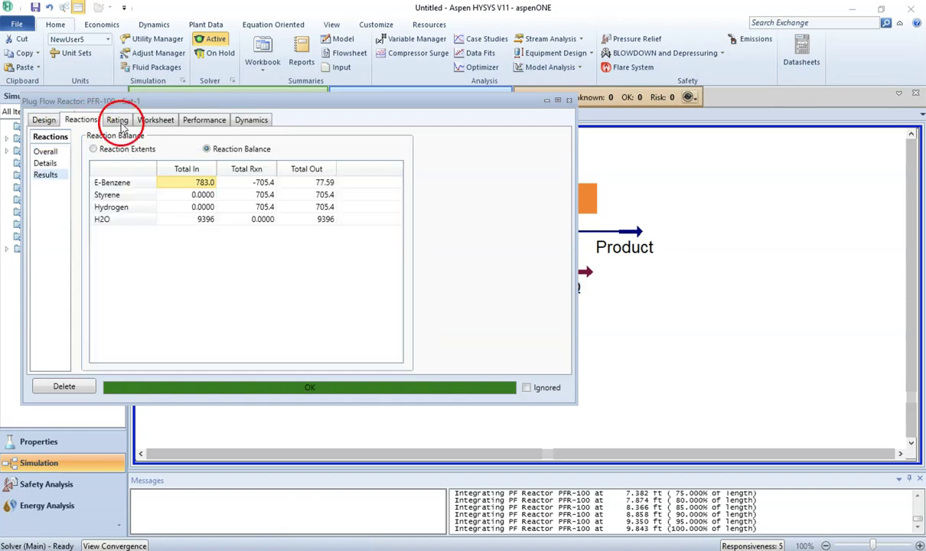
left_click(45, 122)
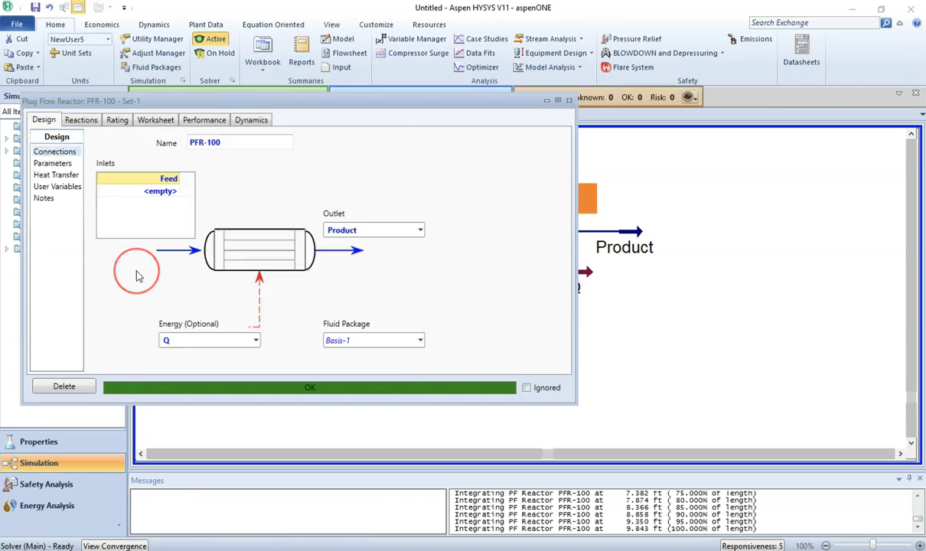
left_click(53, 163)
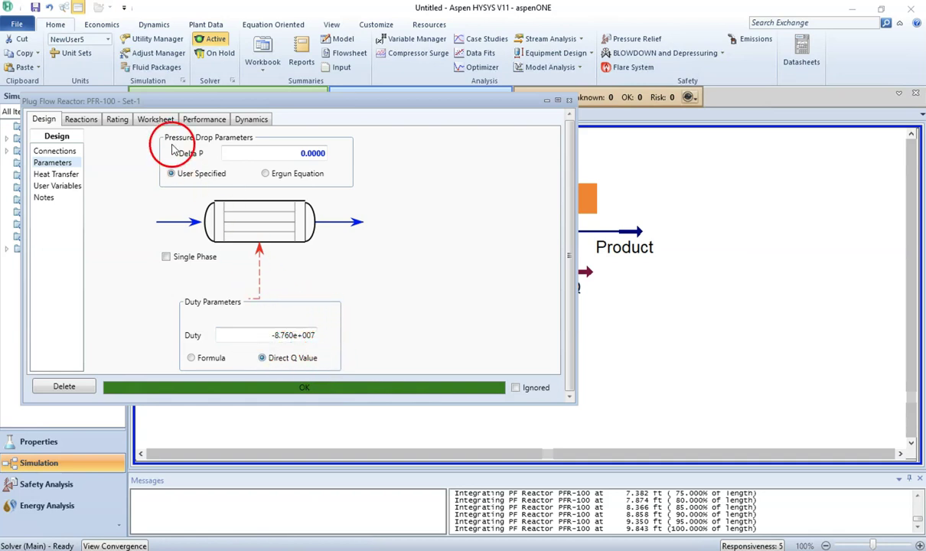
left_click(157, 120)
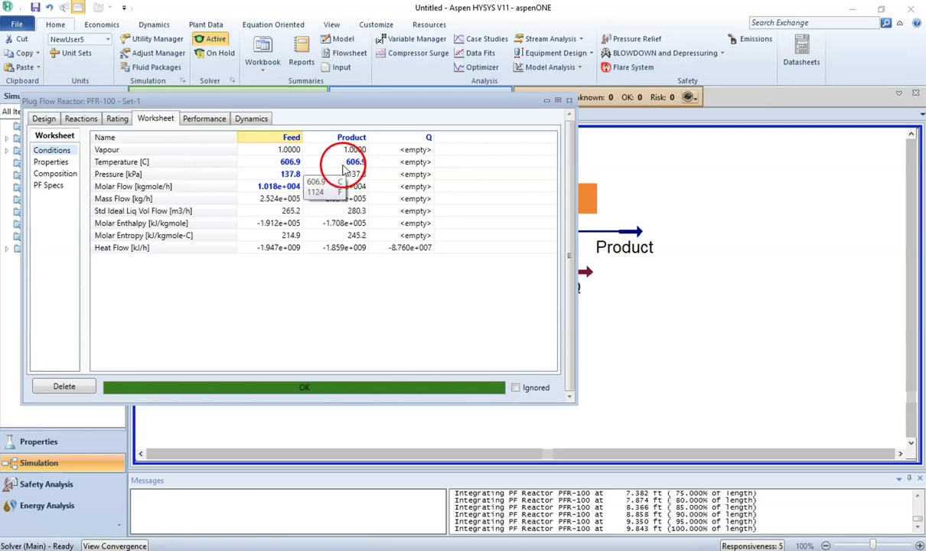
left_click(42, 119)
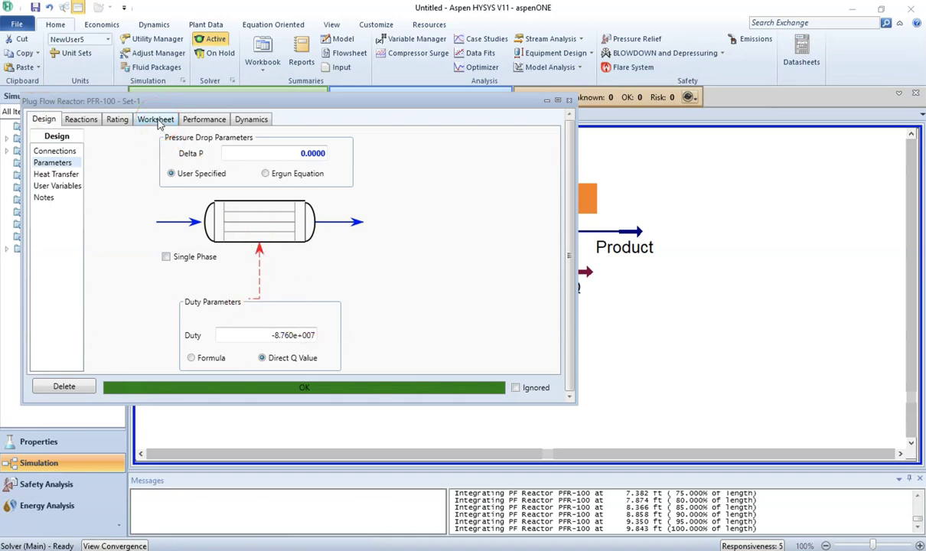
Clear the Product stream's temperature specification in the PFR-100 worksheet and set the reactor duty to 0 kJ/h instead
left_click(157, 120)
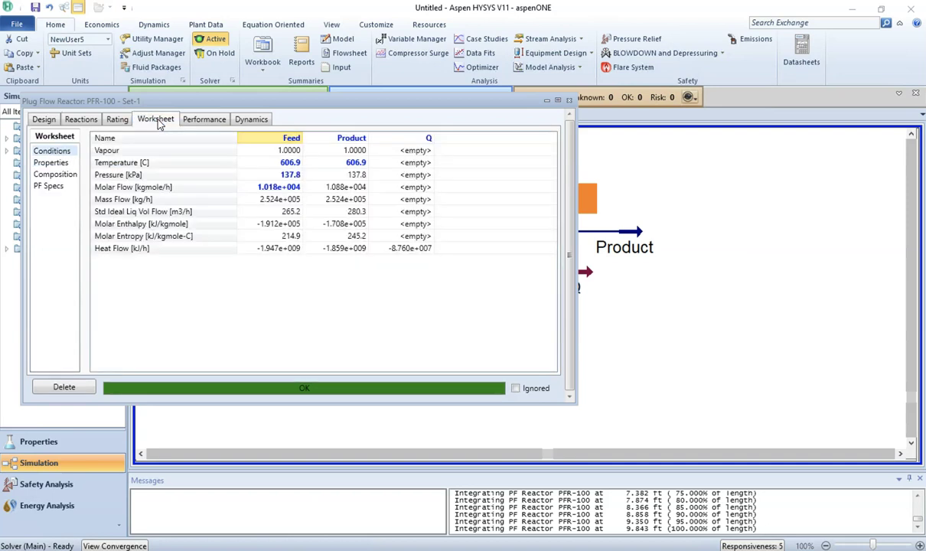
left_click(349, 165)
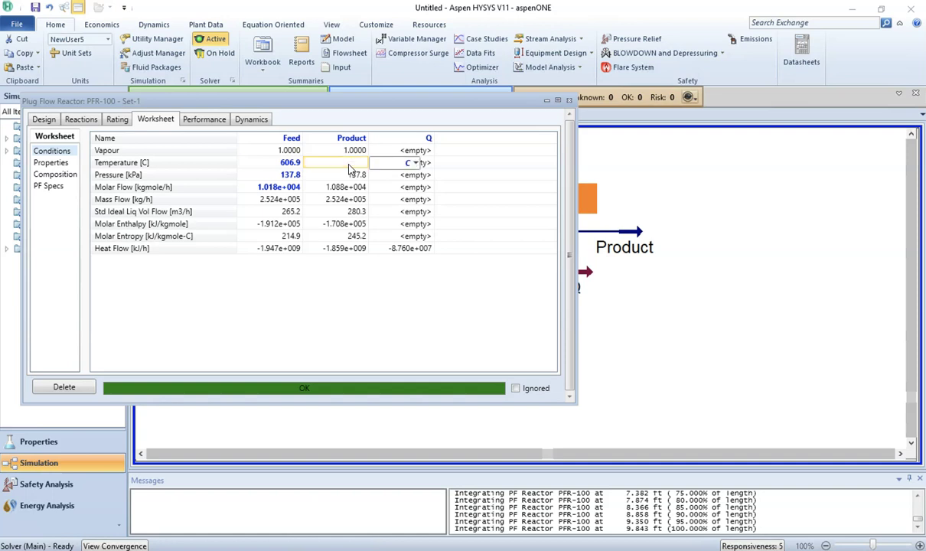
key("Return")
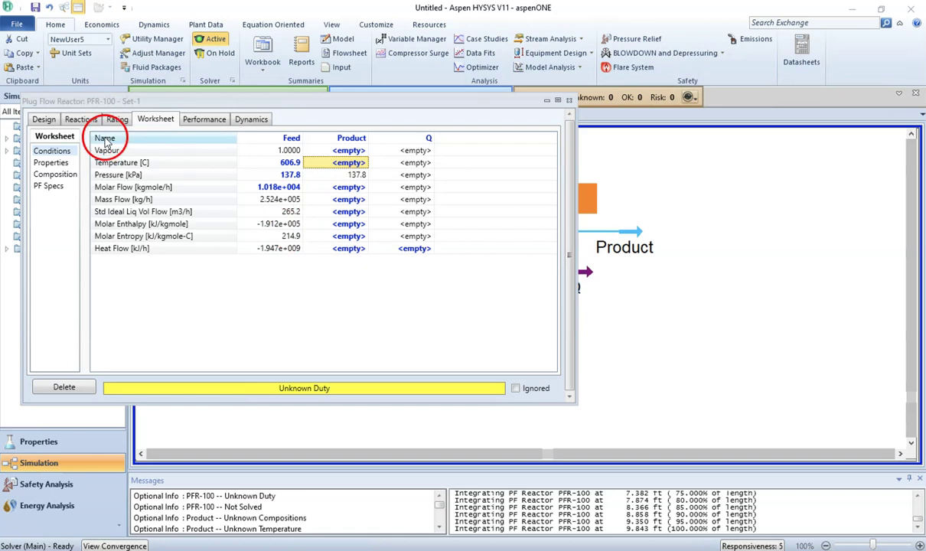
left_click(46, 119)
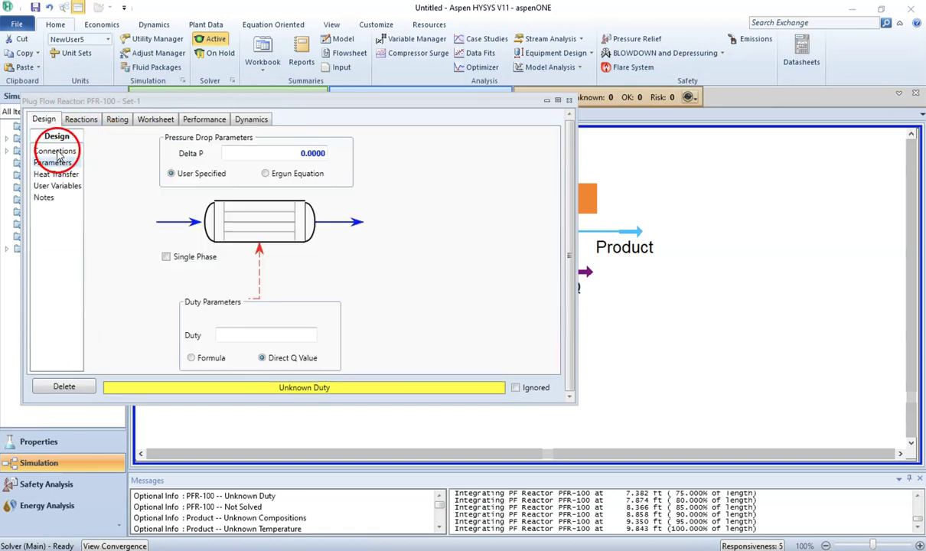
left_click(237, 334)
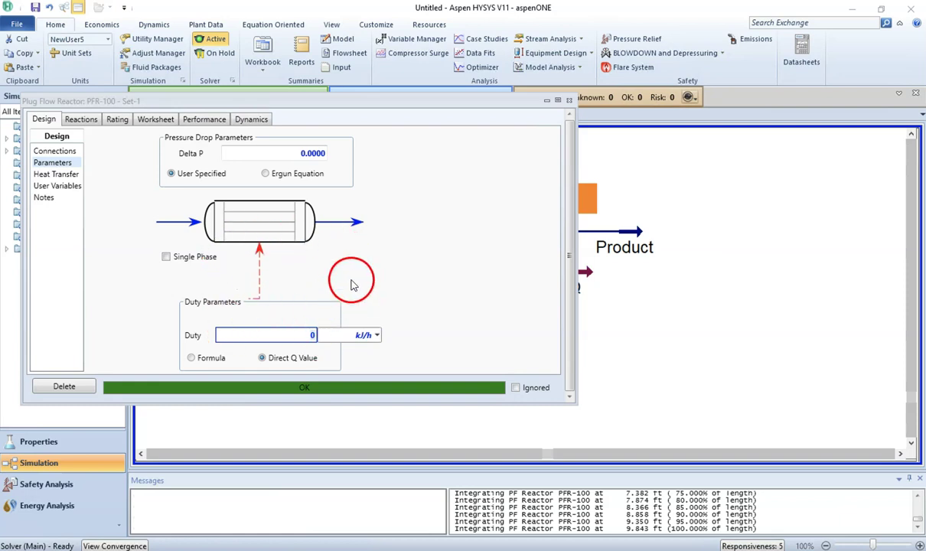
key("Return")
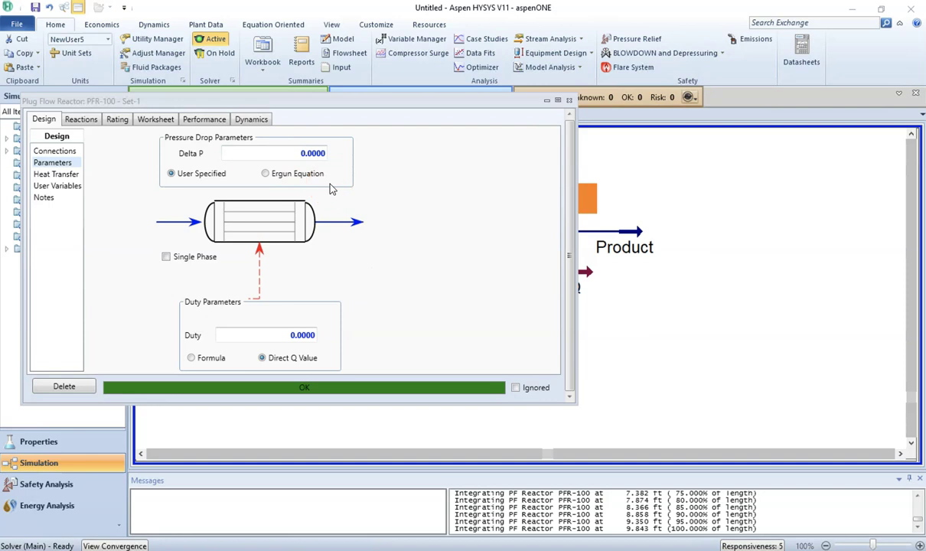
Compare the Feed and Product temperatures in the reactor worksheet under the zero duty and recheck the duty parameters
left_click(155, 120)
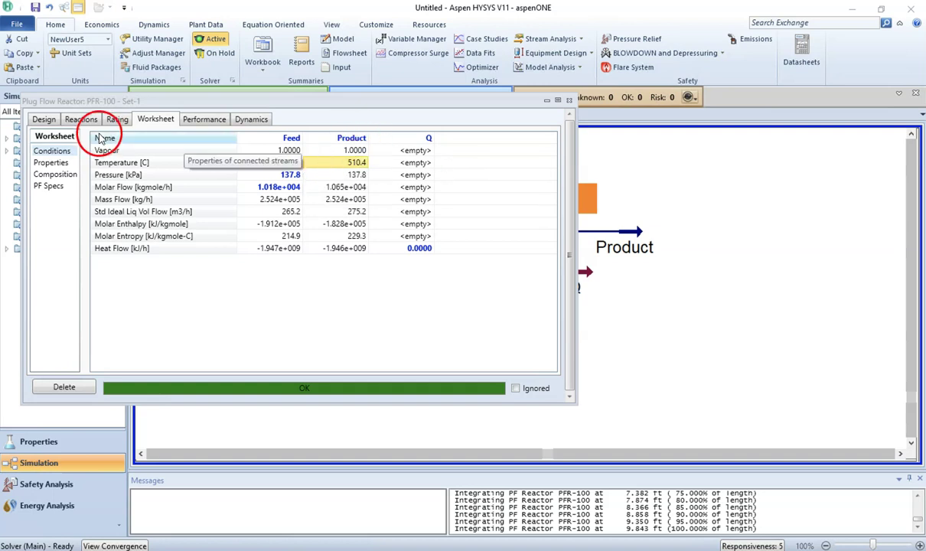
left_click(44, 119)
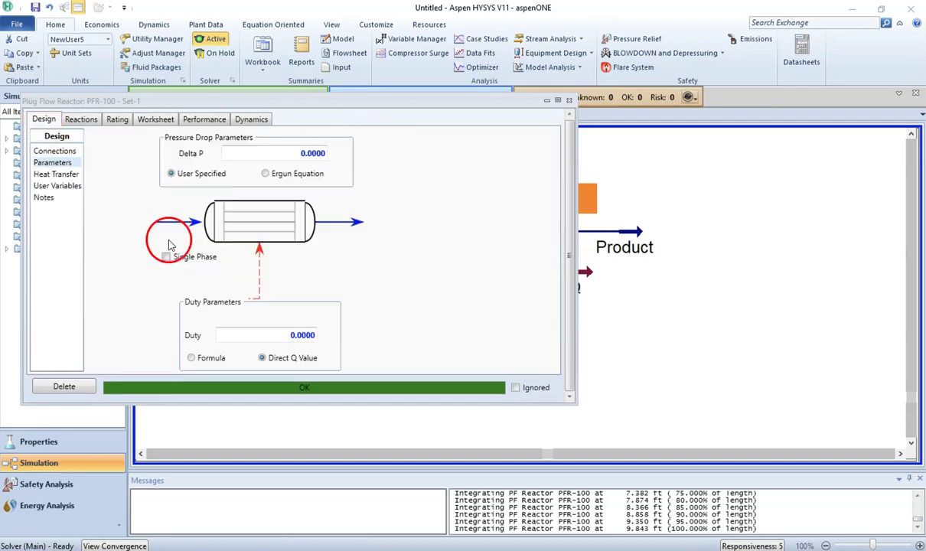
mouse_move(271, 336)
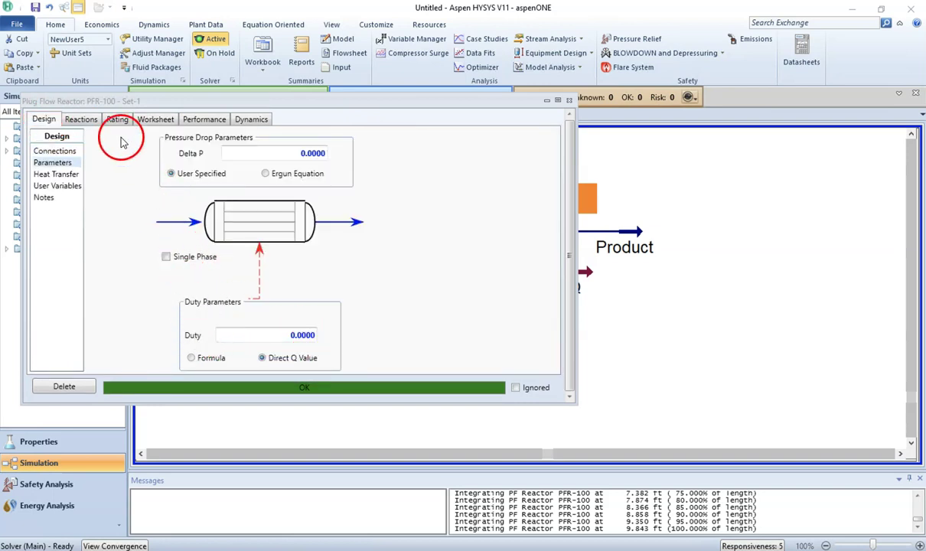
left_click(153, 123)
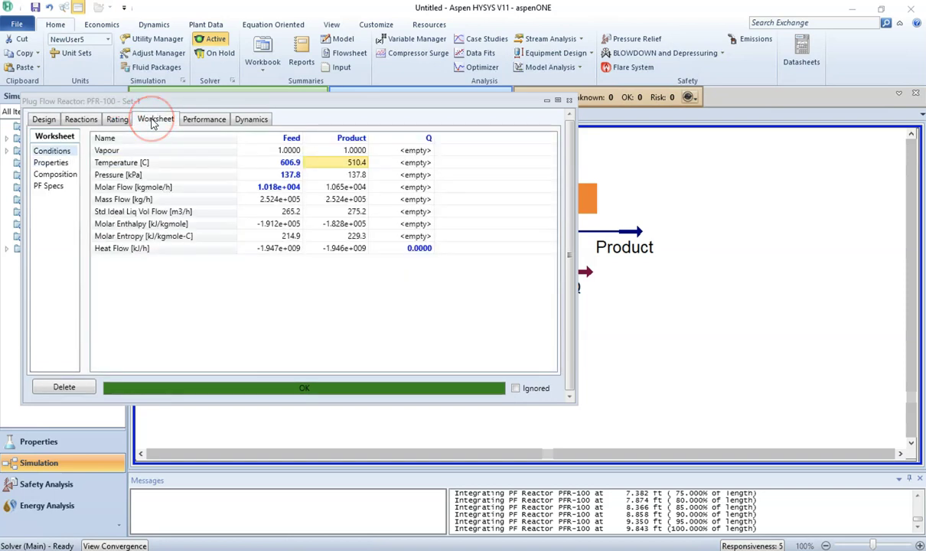
Display the Reaction Extents to read the ethylbenzene conversion at zero duty and recheck the problem statement in the tutorial PDF
left_click(84, 120)
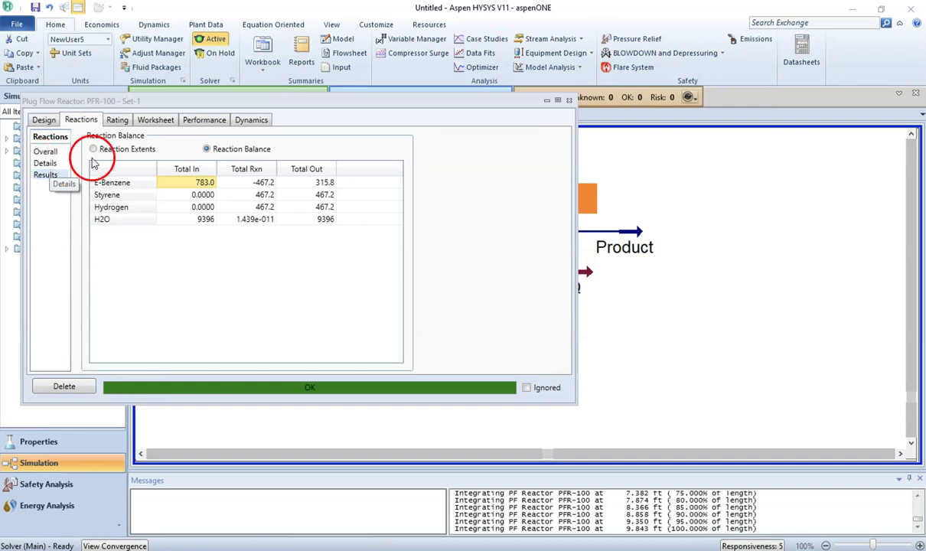
left_click(115, 151)
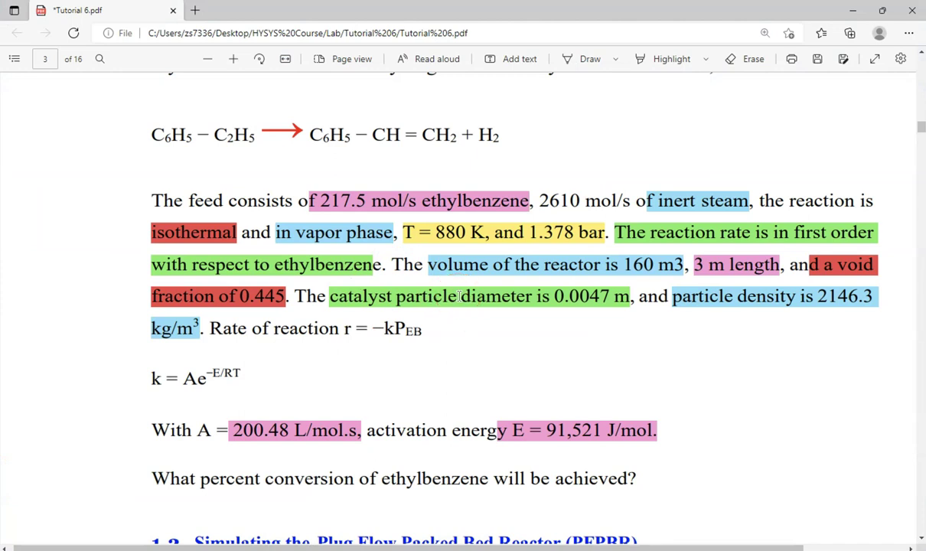
left_click(386, 550)
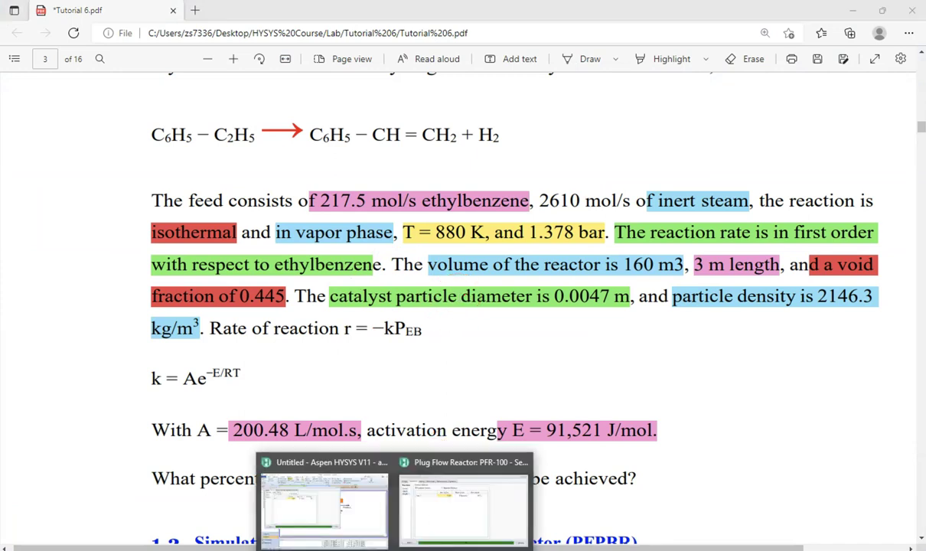
left_click(446, 500)
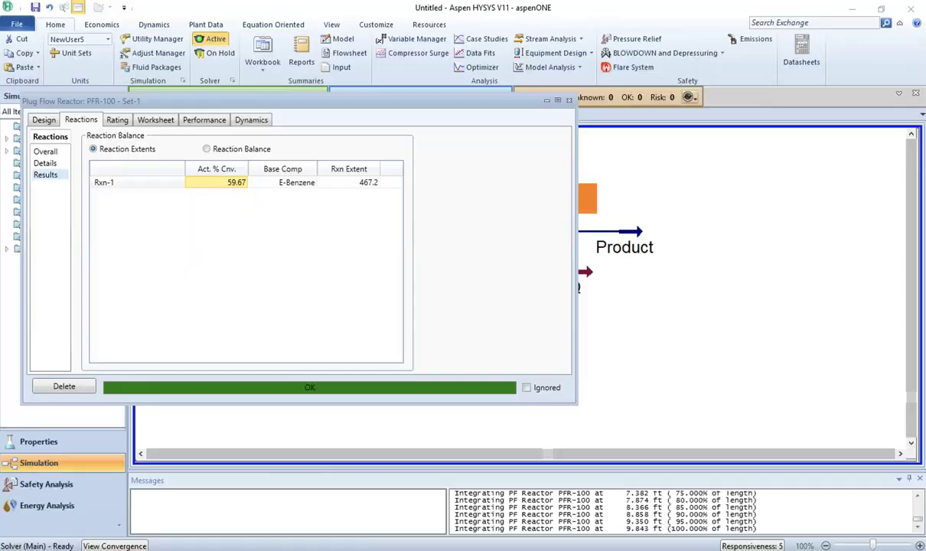
key("alt+Tab")
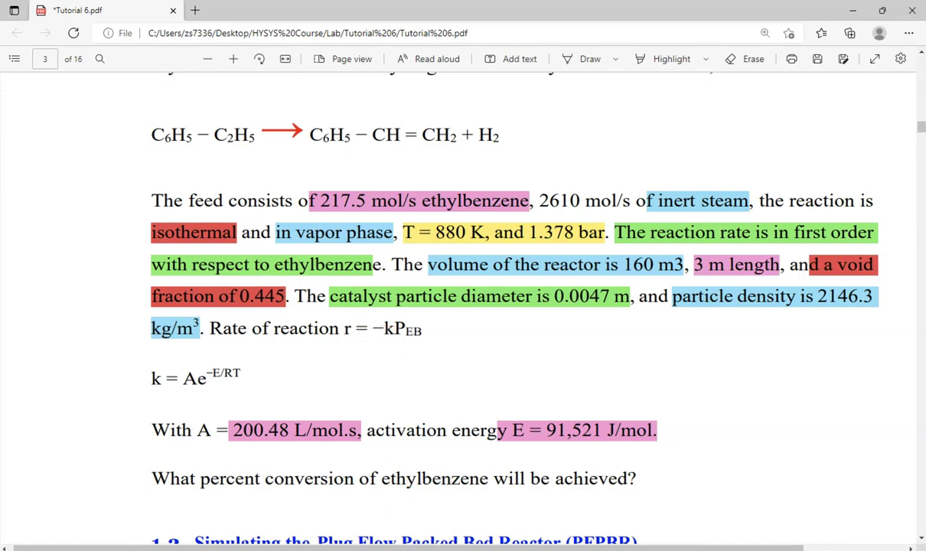
left_click(468, 497)
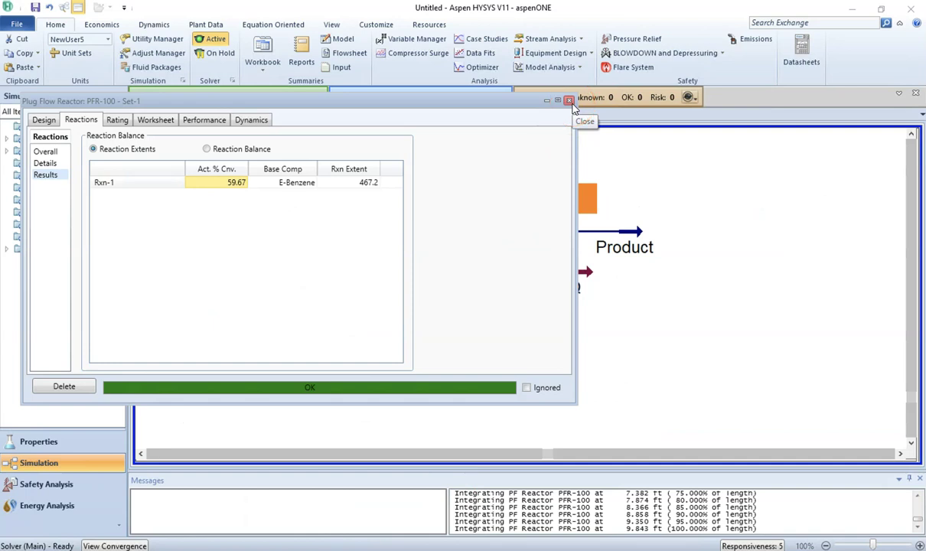
Remove the reactor's duty specification and set the Product temperature to 606.9 C for isothermal operation
left_click(115, 120)
left_click(153, 120)
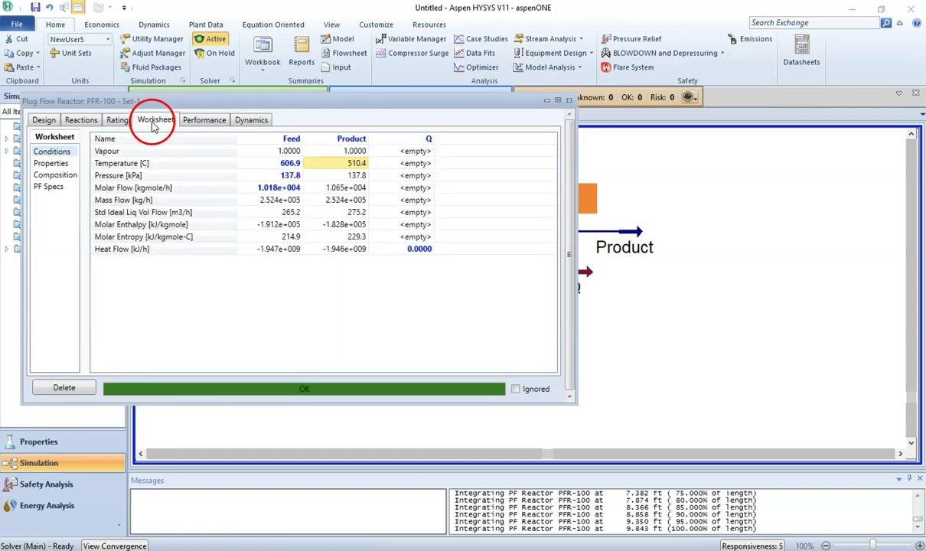
left_click(48, 121)
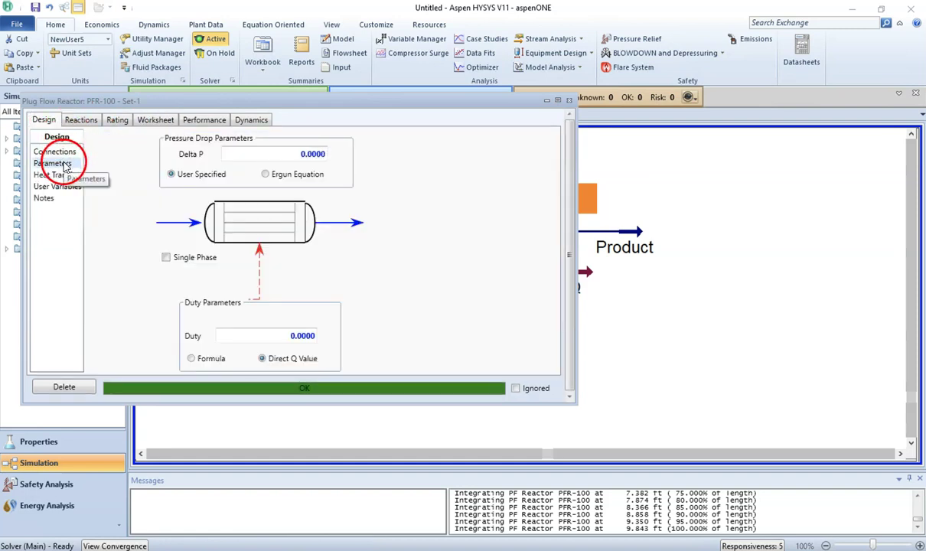
left_click(303, 334)
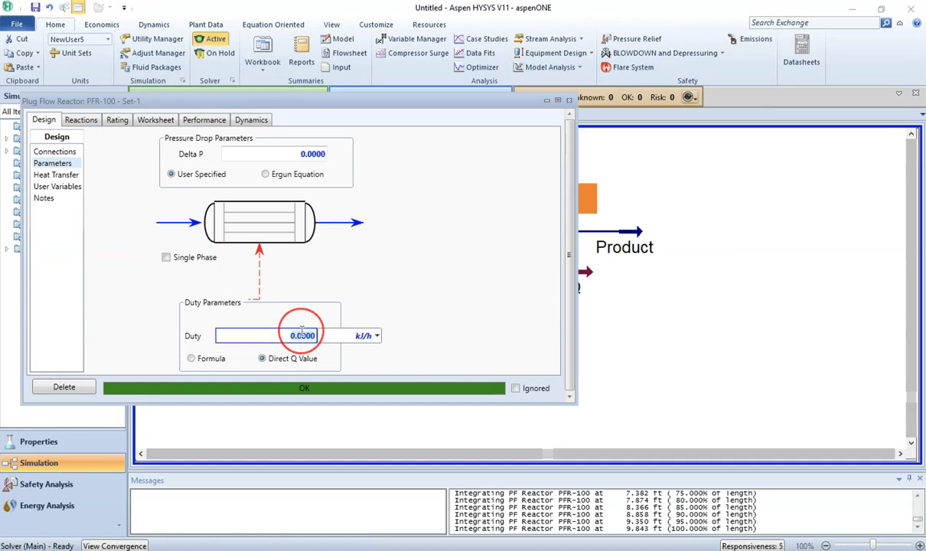
key("BackSpace")
key("Return")
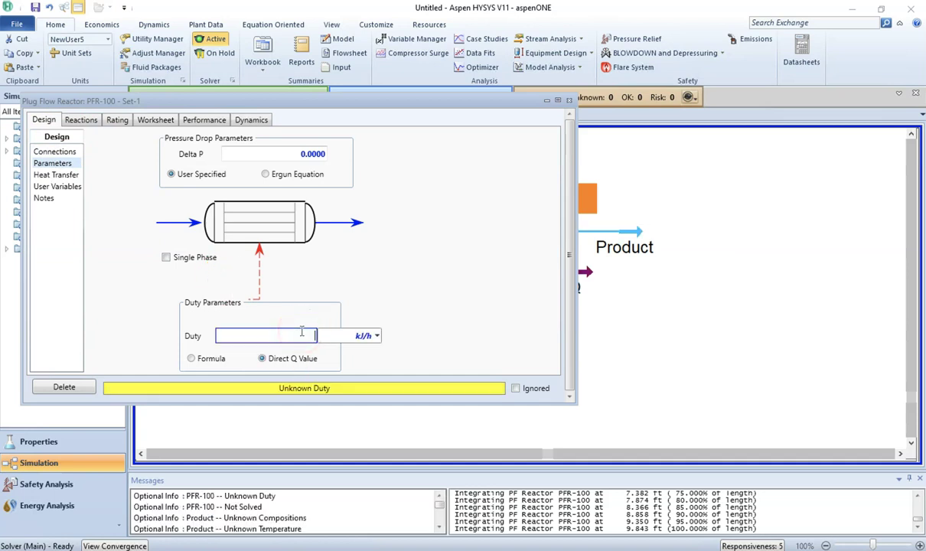
left_click(166, 121)
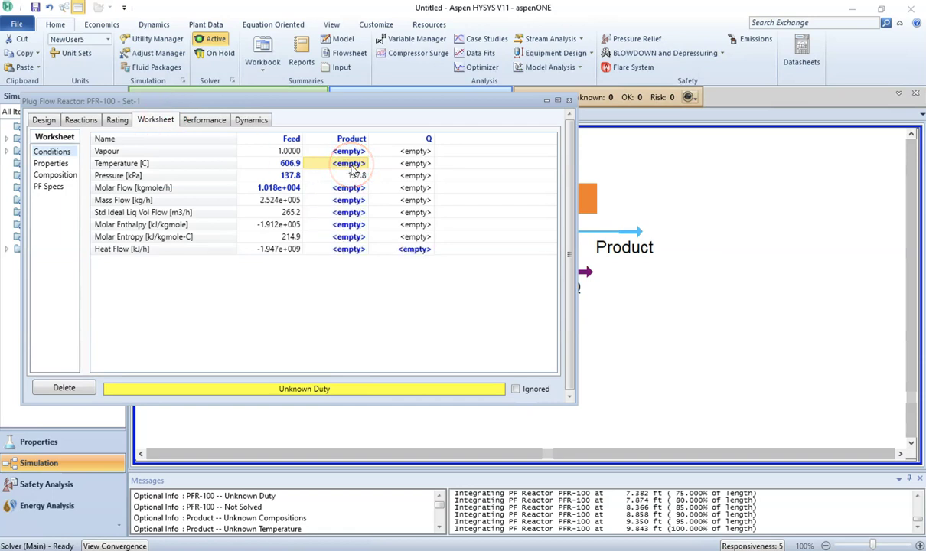
type("606.9")
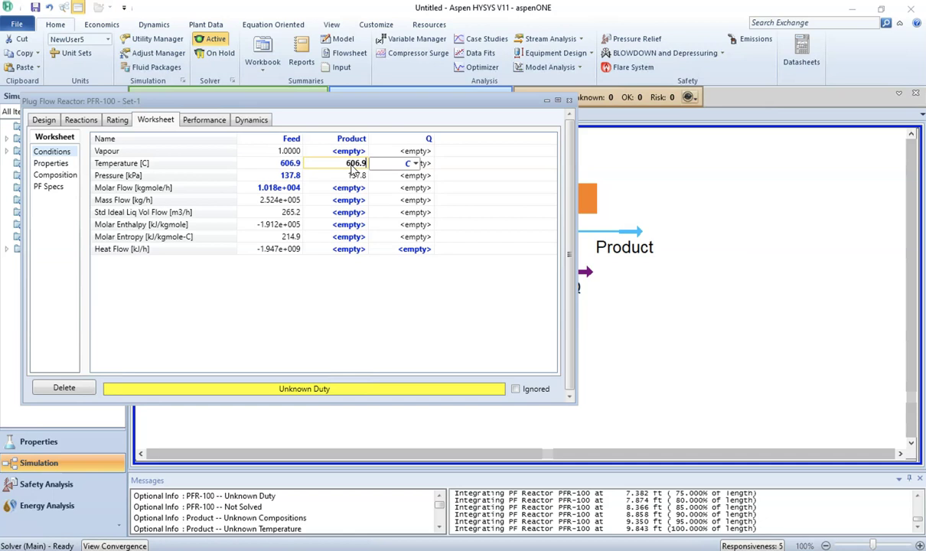
key("Return")
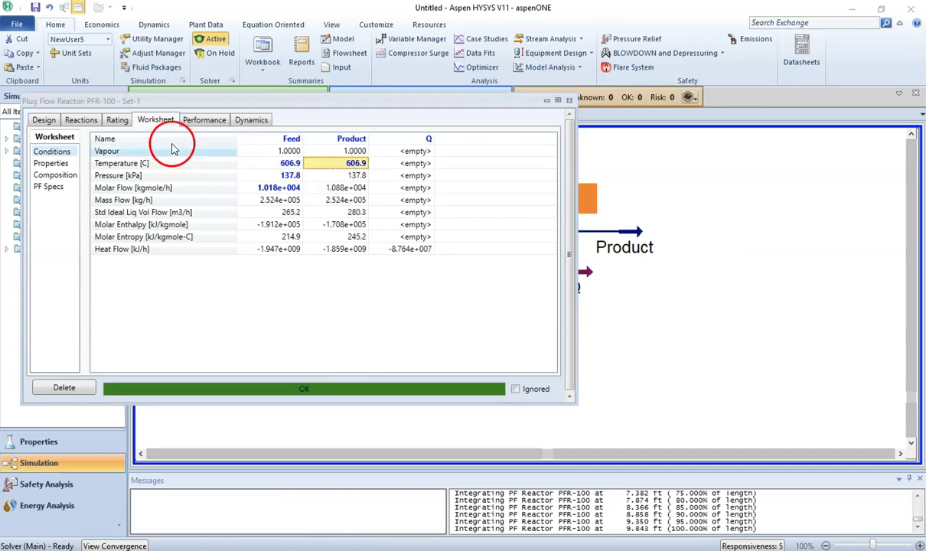
Check the calculated duty in the reactor parameters, move the PFR-100 window off the flowsheet labels, and close it
left_click(44, 120)
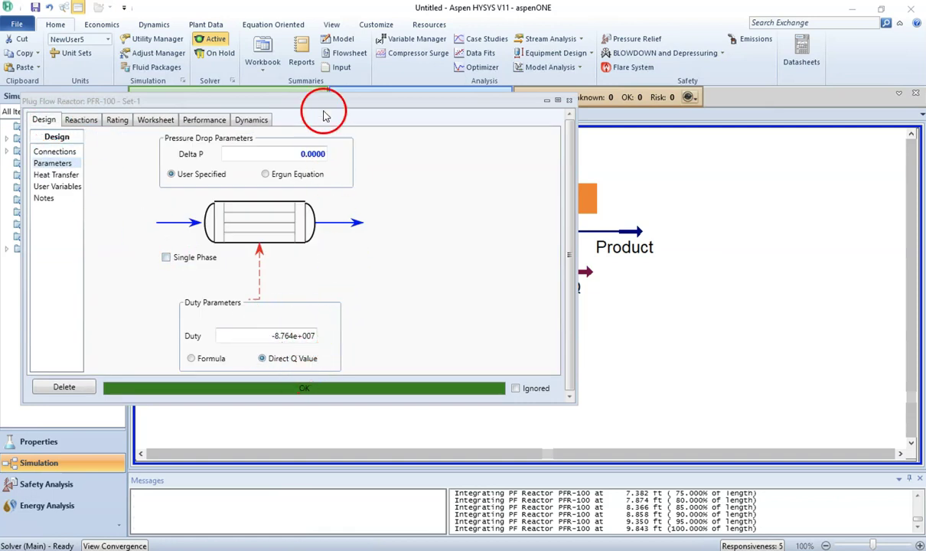
left_click_drag(387, 104, 437, 161)
left_click_drag(454, 216, 533, 241)
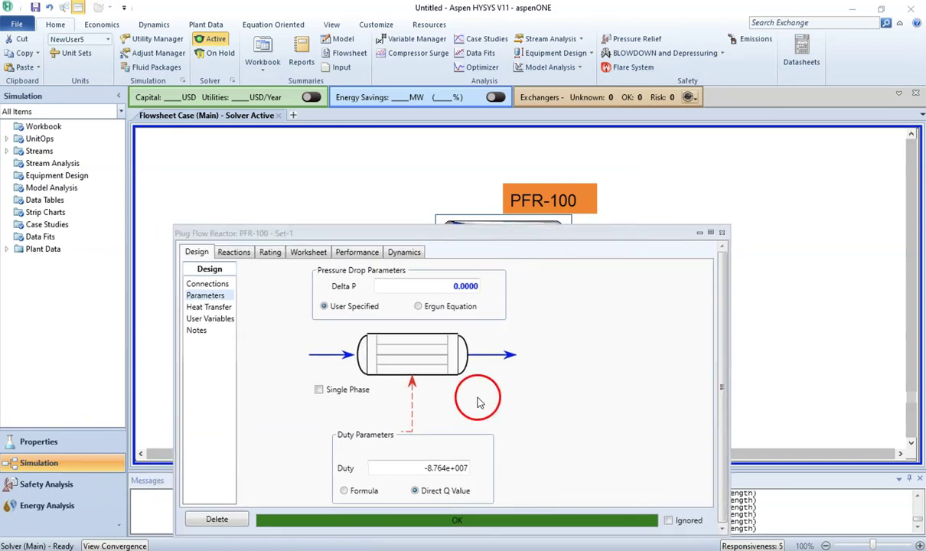
left_click(721, 232)
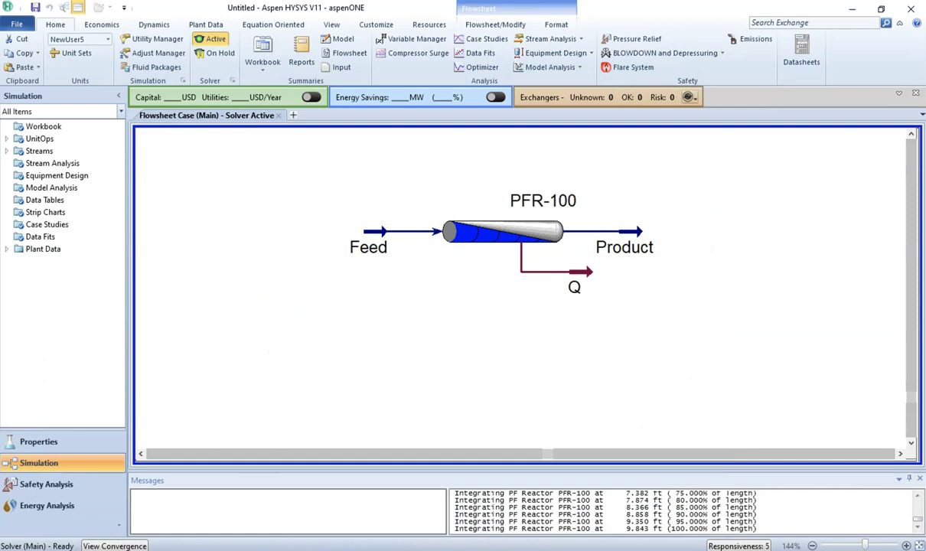
Switch to the tutorial PDF to review the start of the problem statement and return to the flowsheet in Aspen HYSYS
mouse_move(299, 547)
left_click(277, 486)
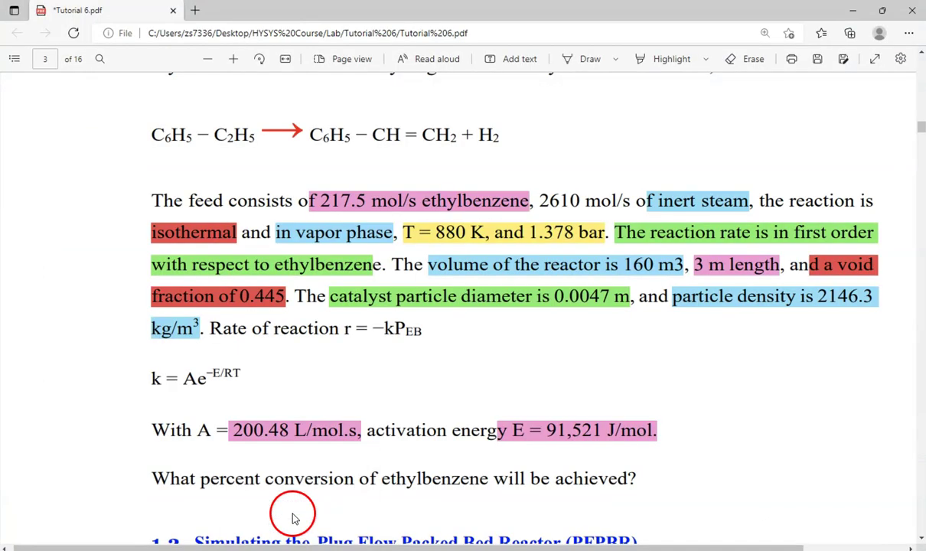
scroll(335, 347, "up", 3)
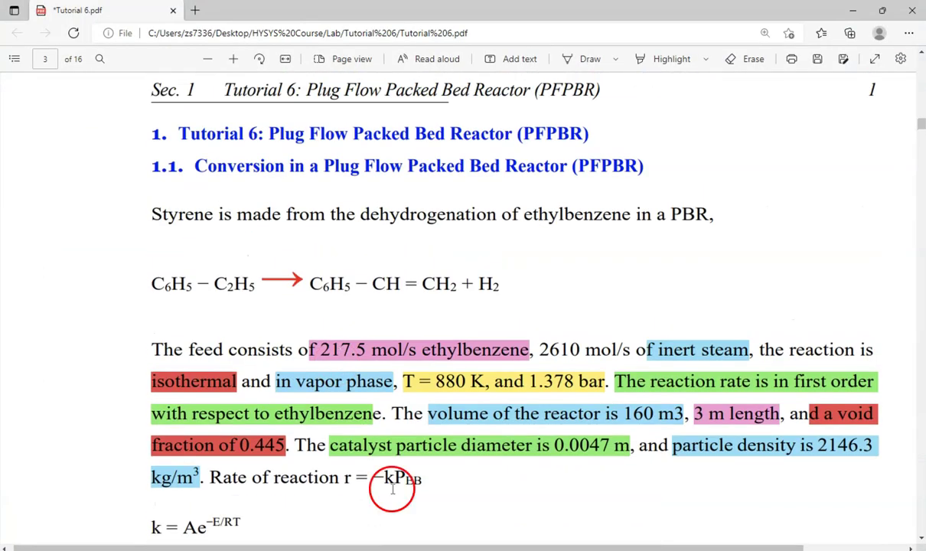
key("alt+Tab")
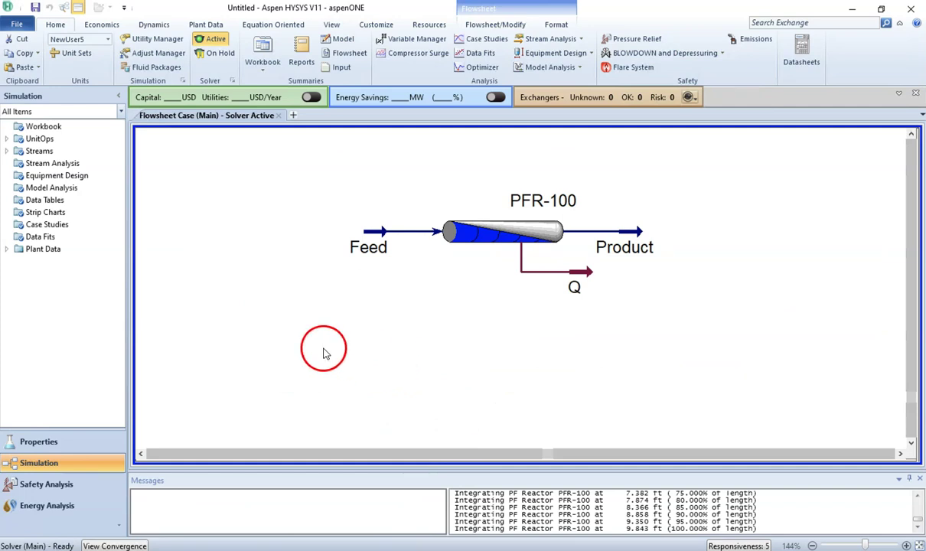